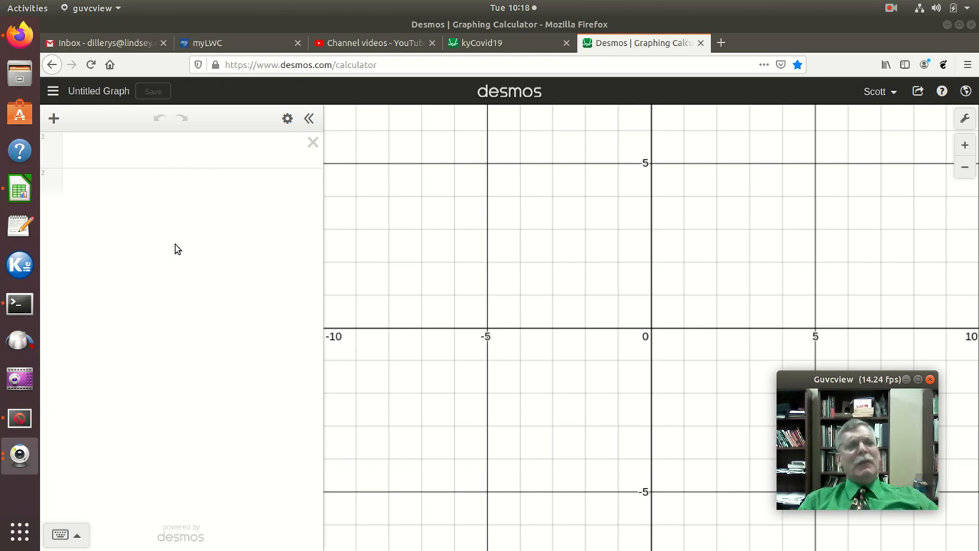
Switch to the kyCovid19.ods spreadsheet and copy the day and cases data in cells D2:E165
{"action": "left_click", "coordinate": [21, 192]}
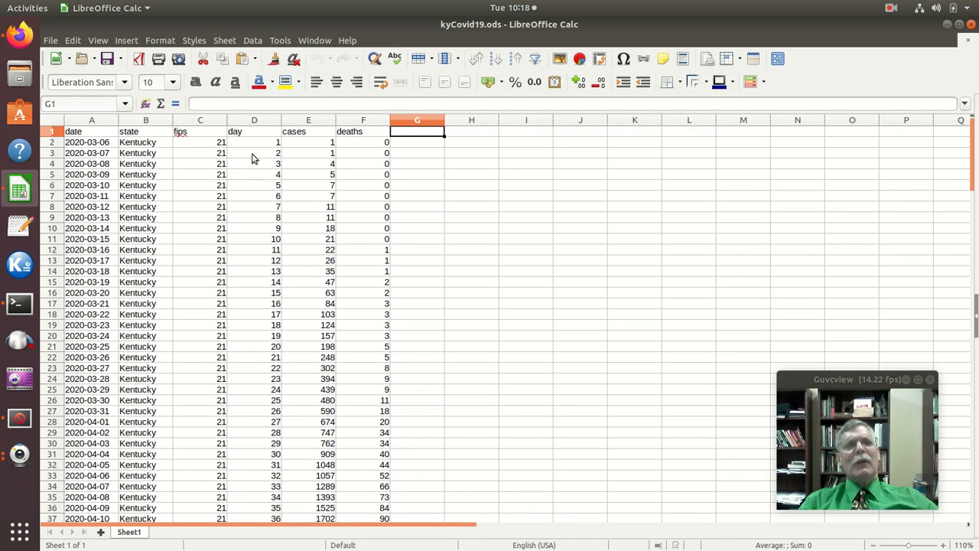
{"action": "left_click_drag", "start_coordinate": [249, 146], "coordinate": [301, 411]}
{"action": "scroll", "coordinate": [486, 329], "scroll_direction": "up", "scroll_amount": 10}
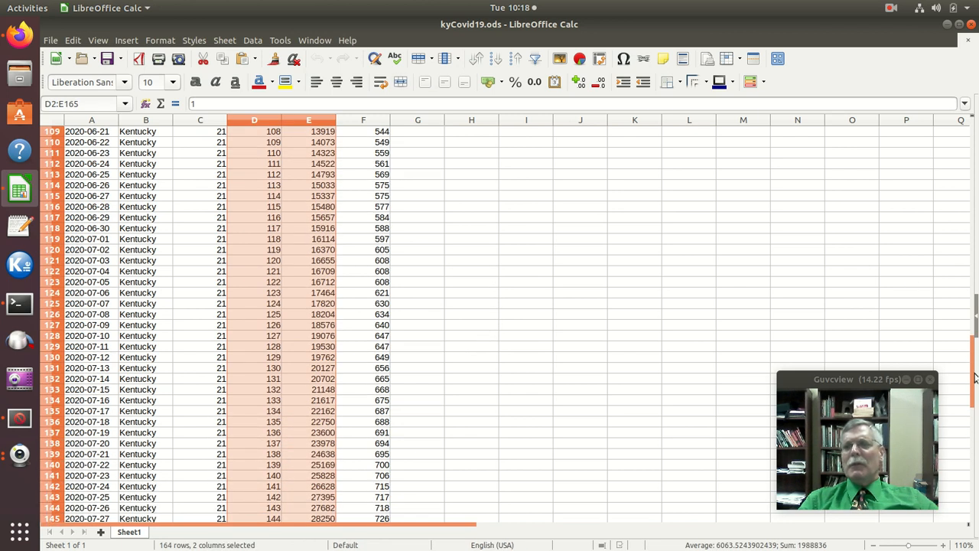
{"action": "left_click_drag", "start_coordinate": [973, 378], "coordinate": [974, 144]}
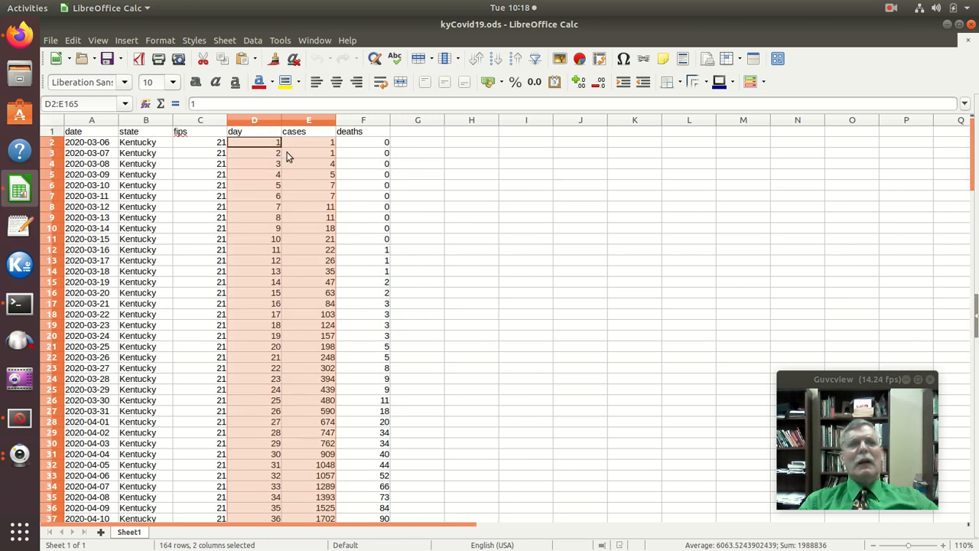
{"action": "right_click", "coordinate": [312, 221]}
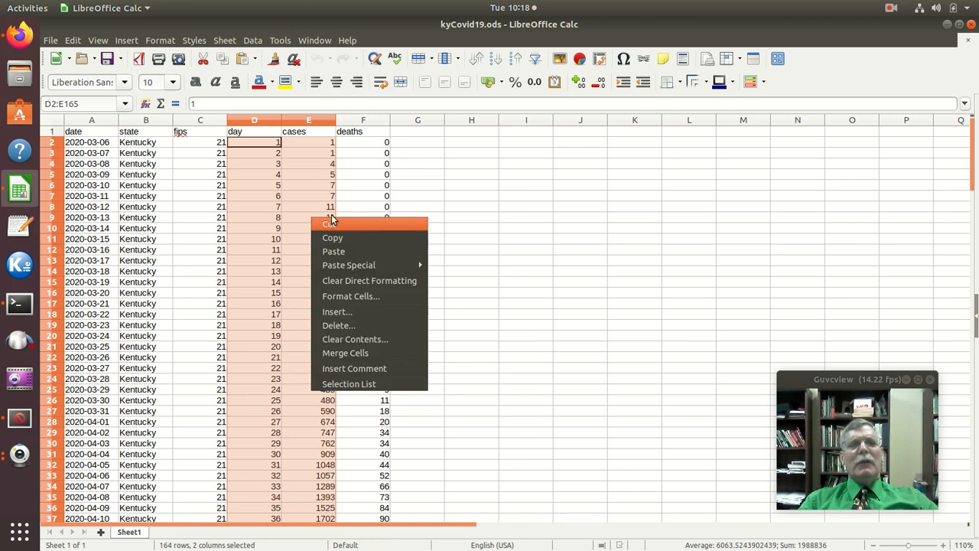
{"action": "left_click", "coordinate": [363, 238]}
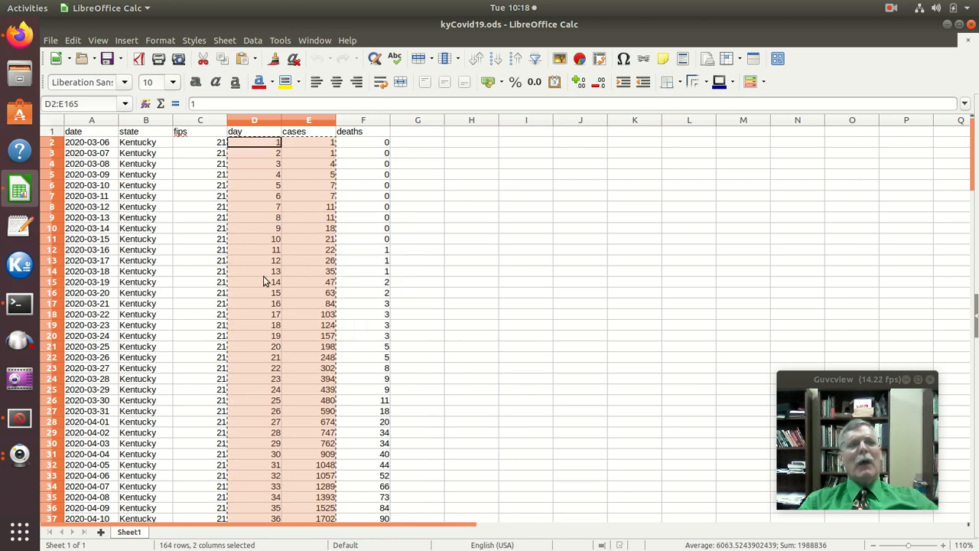
Switch to the Desmos graphing calculator and paste the copied day and cases data into the first expression as a table
{"action": "left_click", "coordinate": [20, 36]}
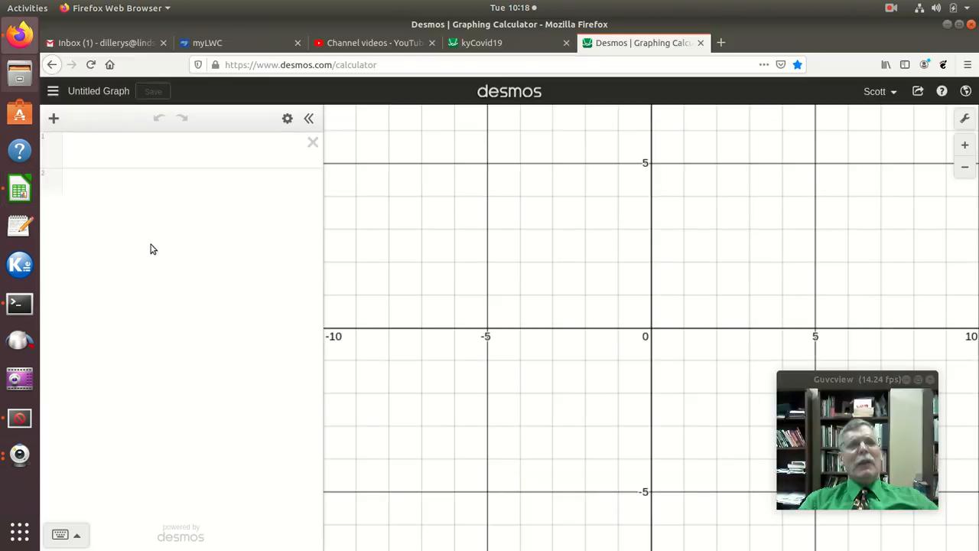
{"action": "left_click", "coordinate": [122, 157]}
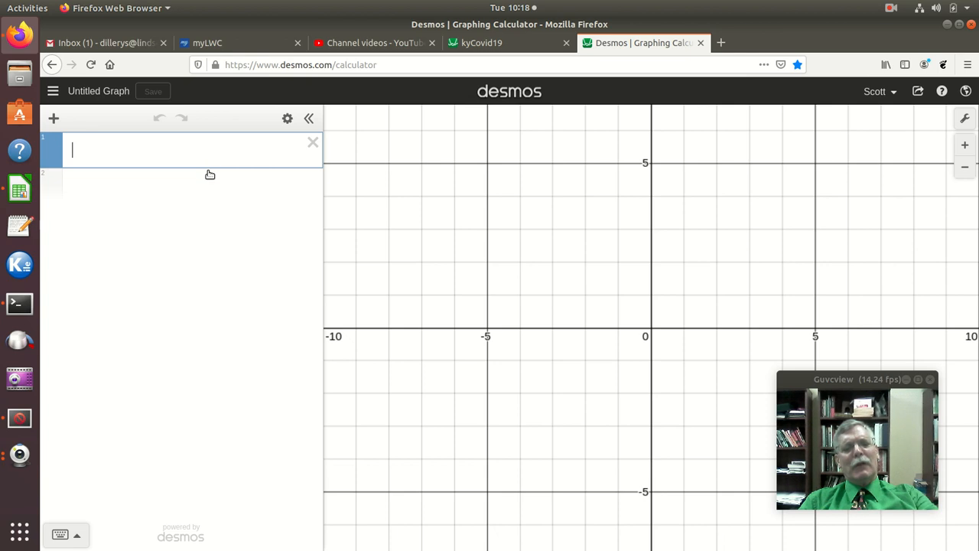
{"action": "key", "text": "ctrl+v"}
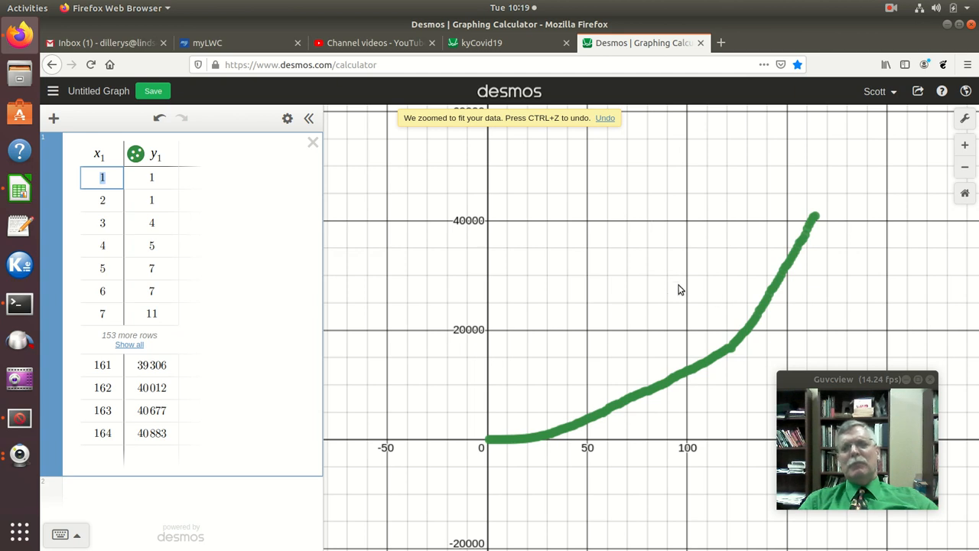
Examine the plotted case data closely along the day axis, especially where growth starts between about days 10 and 40
{"action": "left_click_drag", "start_coordinate": [590, 341], "coordinate": [545, 380]}
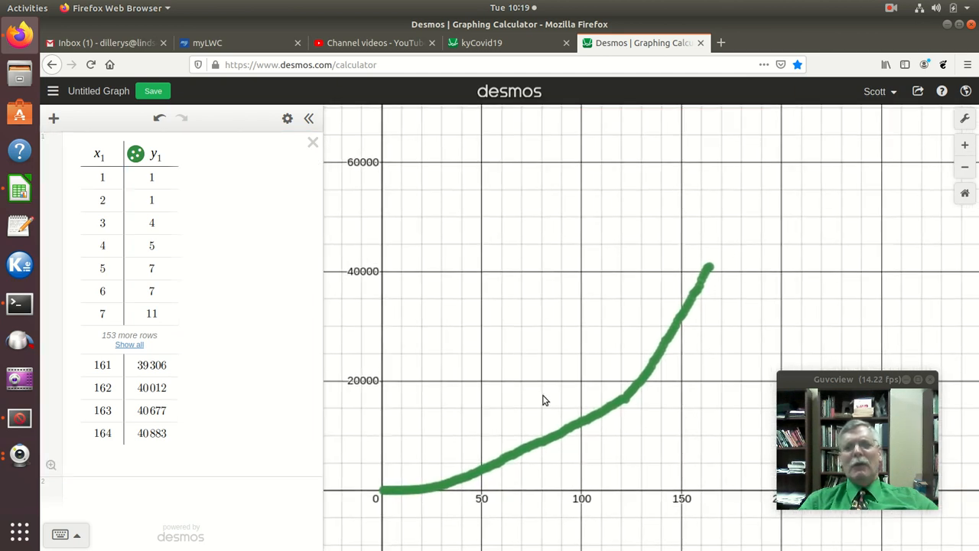
{"action": "scroll", "coordinate": [520, 425], "scroll_direction": "up", "scroll_amount": 1}
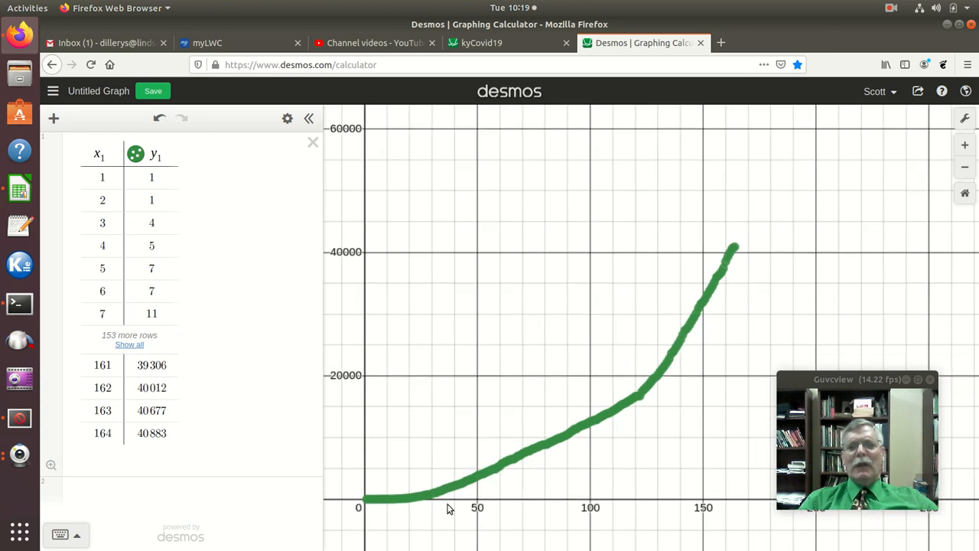
{"action": "scroll", "coordinate": [368, 519], "scroll_direction": "up", "scroll_amount": 2}
{"action": "scroll", "coordinate": [369, 518], "scroll_direction": "up", "scroll_amount": 1}
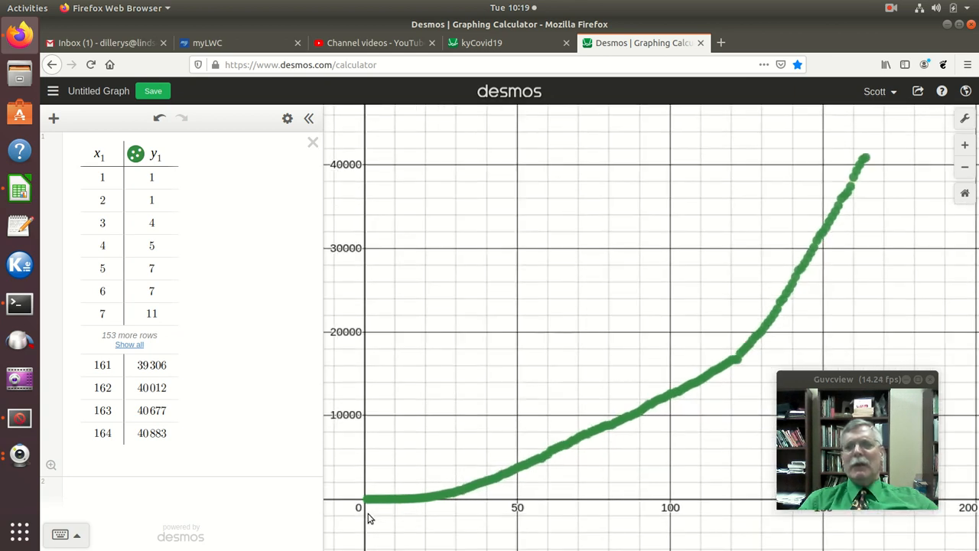
{"action": "scroll", "coordinate": [368, 518], "scroll_direction": "up", "scroll_amount": 1}
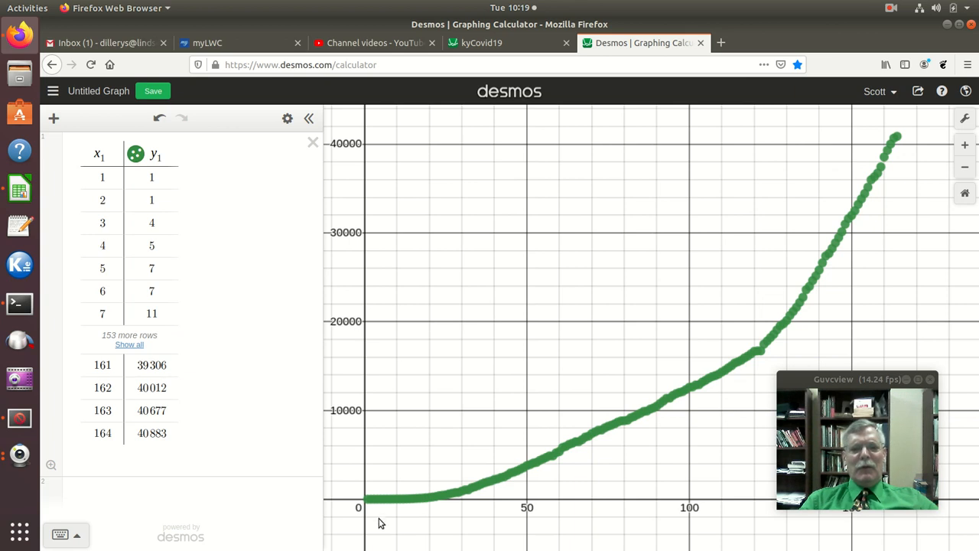
{"action": "scroll", "coordinate": [389, 532], "scroll_direction": "up", "scroll_amount": 5}
{"action": "scroll", "coordinate": [398, 523], "scroll_direction": "up", "scroll_amount": 4}
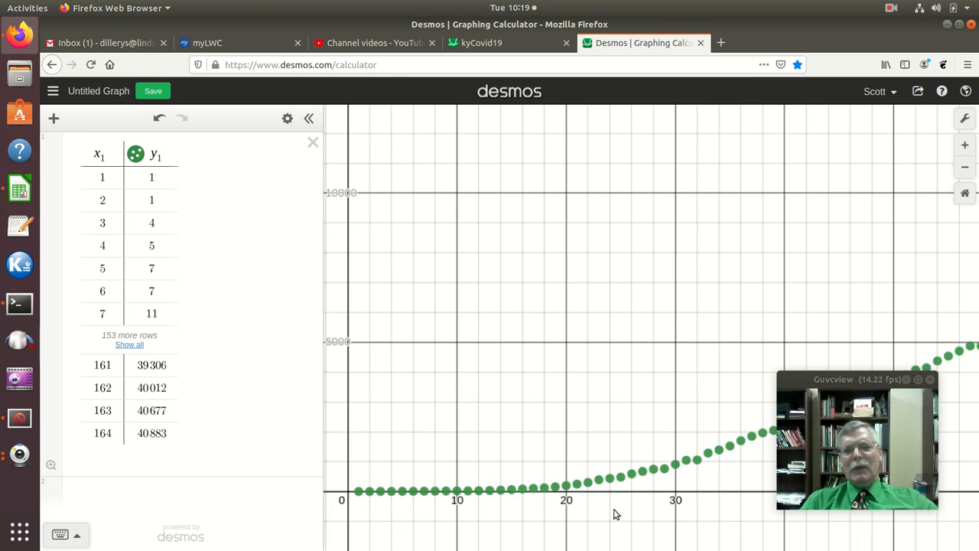
{"action": "left_click_drag", "start_coordinate": [616, 514], "coordinate": [461, 507]}
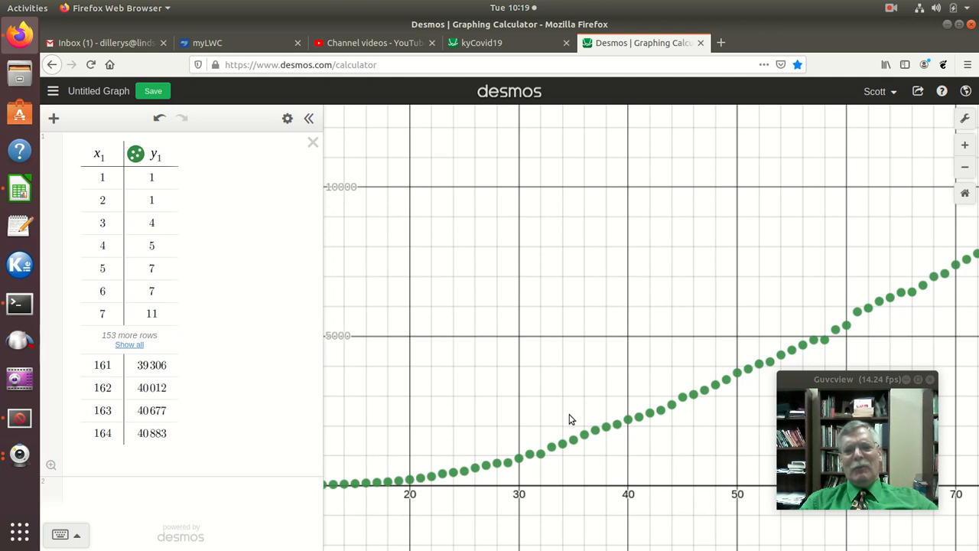
{"action": "left_click_drag", "start_coordinate": [482, 509], "coordinate": [583, 505]}
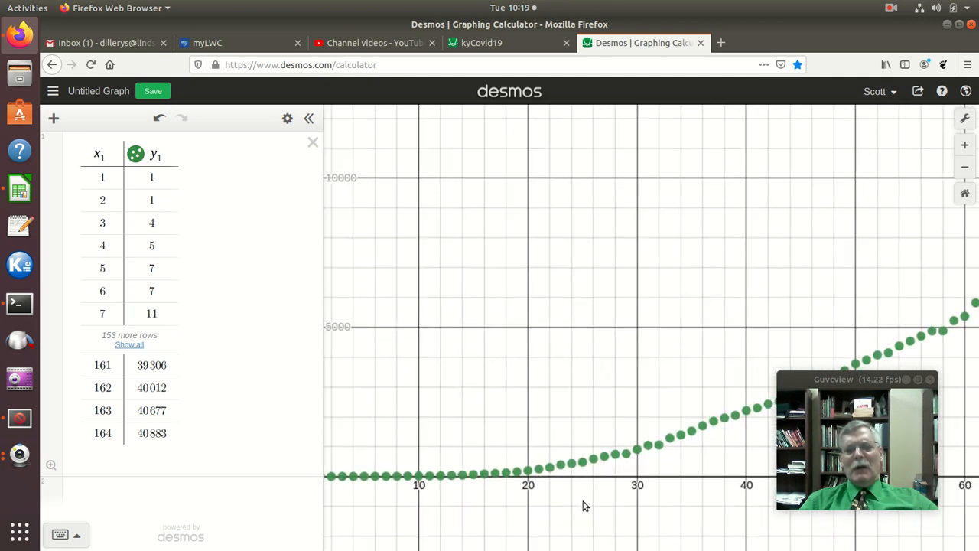
{"action": "left_click_drag", "start_coordinate": [530, 520], "coordinate": [579, 505]}
{"action": "scroll", "coordinate": [579, 502], "scroll_direction": "down", "scroll_amount": 2}
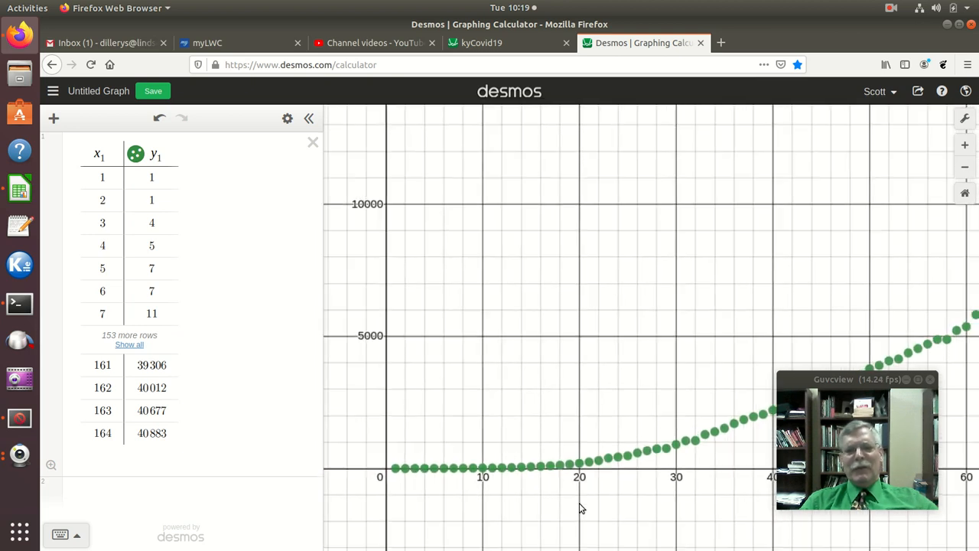
{"action": "left_click_drag", "start_coordinate": [554, 517], "coordinate": [537, 517]}
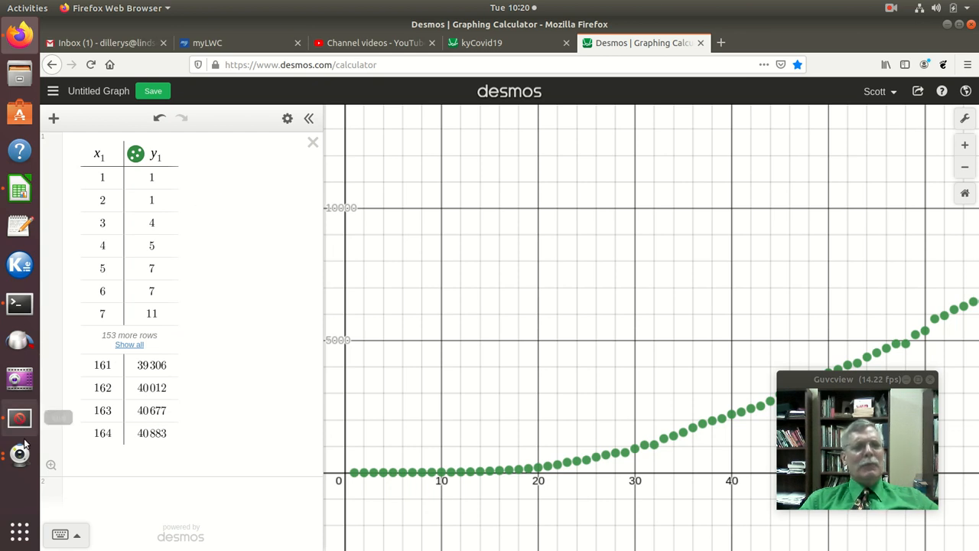
Switch back to the kyCovid19.ods spreadsheet and copy the day and cases data for days 20 to 125, cells D21:E126
{"action": "left_click", "coordinate": [25, 195]}
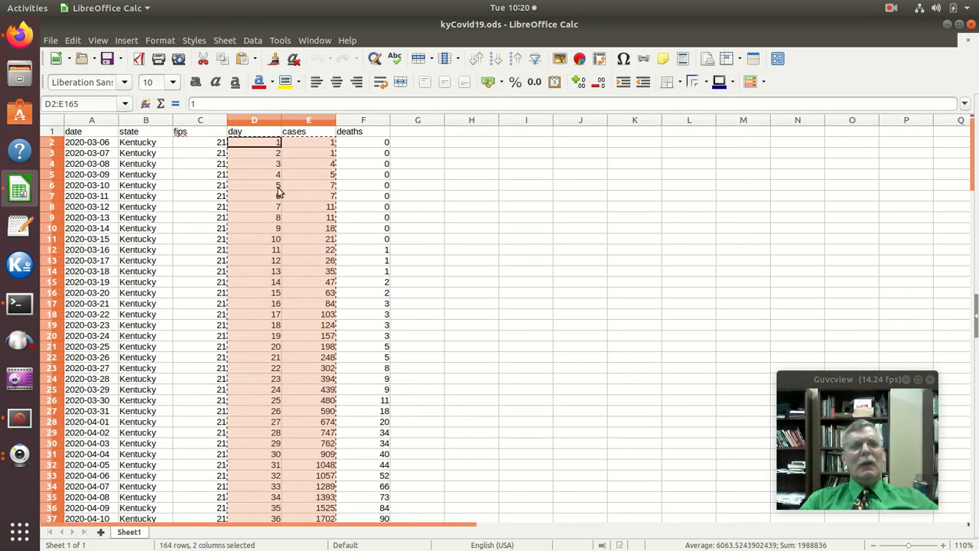
{"action": "scroll", "coordinate": [279, 196], "scroll_direction": "down", "scroll_amount": 3}
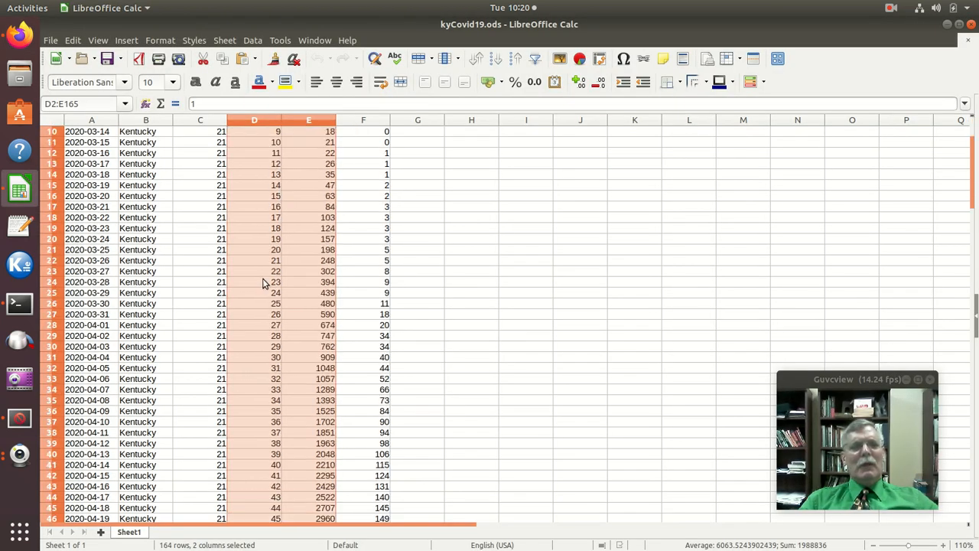
{"action": "left_click", "coordinate": [260, 256]}
{"action": "mouse_move", "coordinate": [260, 256]}
{"action": "left_mouse_down"}
{"action": "mouse_move", "coordinate": [321, 243]}
{"action": "mouse_move", "coordinate": [334, 253]}
{"action": "mouse_move", "coordinate": [310, 459]}
{"action": "mouse_move", "coordinate": [313, 533]}
{"action": "mouse_move", "coordinate": [304, 514]}
{"action": "mouse_move", "coordinate": [296, 546]}
{"action": "mouse_move", "coordinate": [294, 380]}
{"action": "left_mouse_up"}
{"action": "mouse_move", "coordinate": [294, 333]}
{"action": "left_mouse_down"}
{"action": "mouse_move", "coordinate": [296, 318]}
{"action": "mouse_move", "coordinate": [296, 335]}
{"action": "left_mouse_up"}
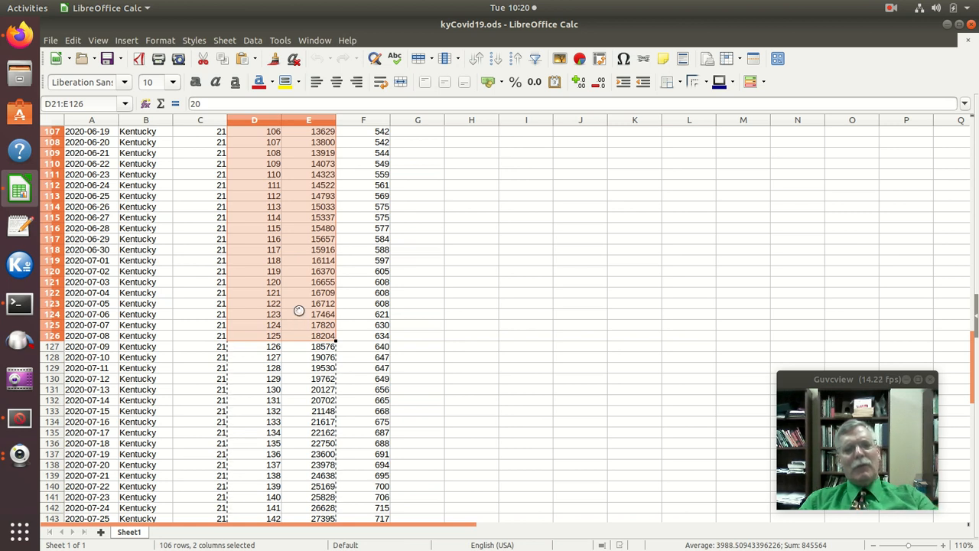
{"action": "key", "text": "ctrl+c"}
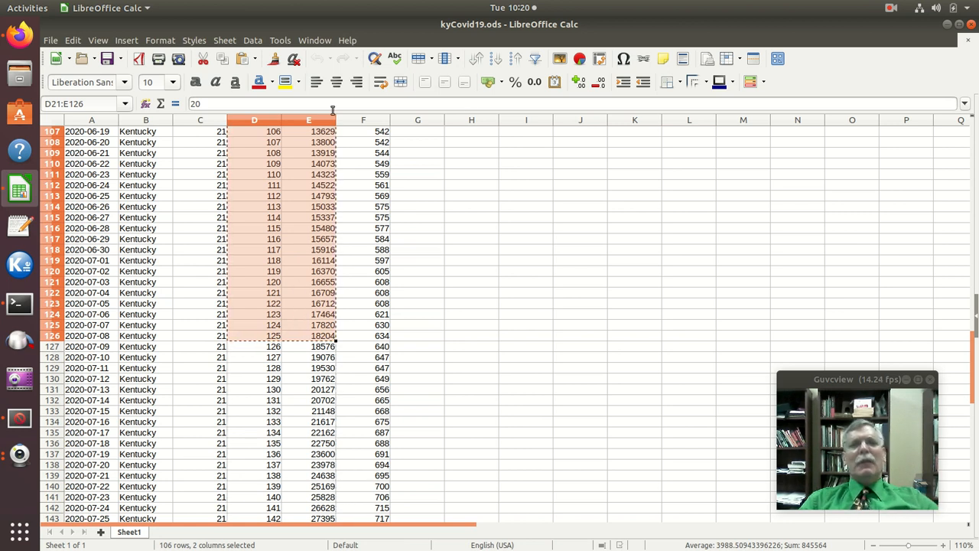
Return to Desmos and paste the copied subset into the second expression as a separate table
{"action": "left_click", "coordinate": [21, 40]}
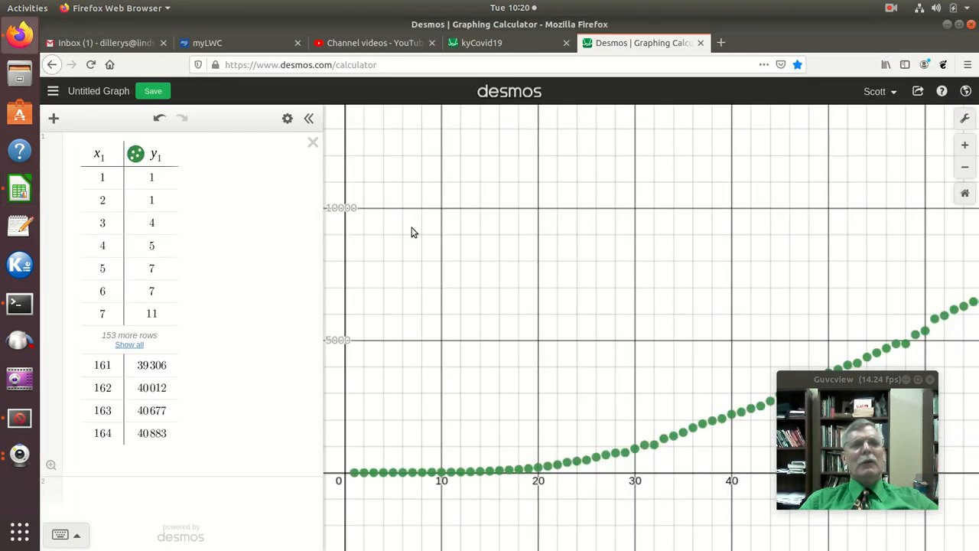
{"action": "left_click", "coordinate": [131, 498]}
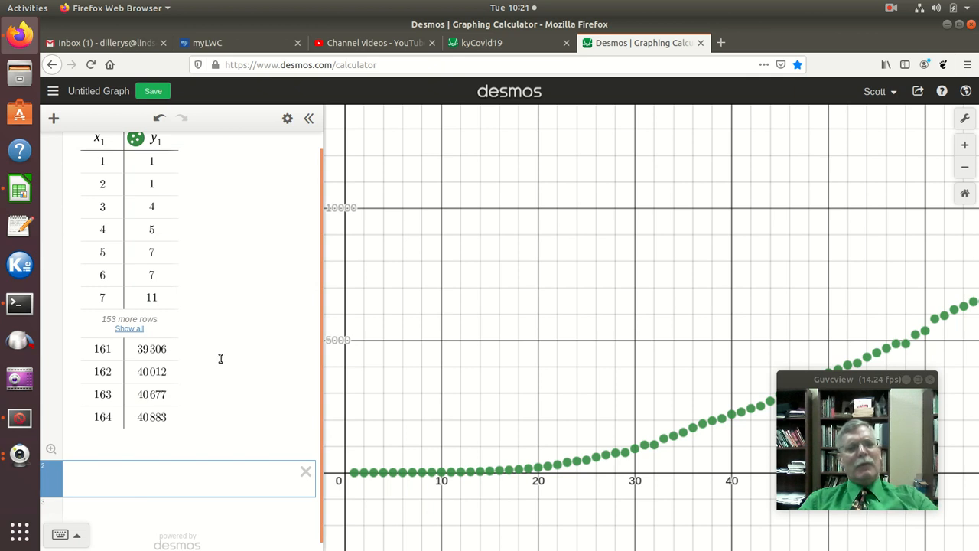
{"action": "key", "text": "ctrl+v"}
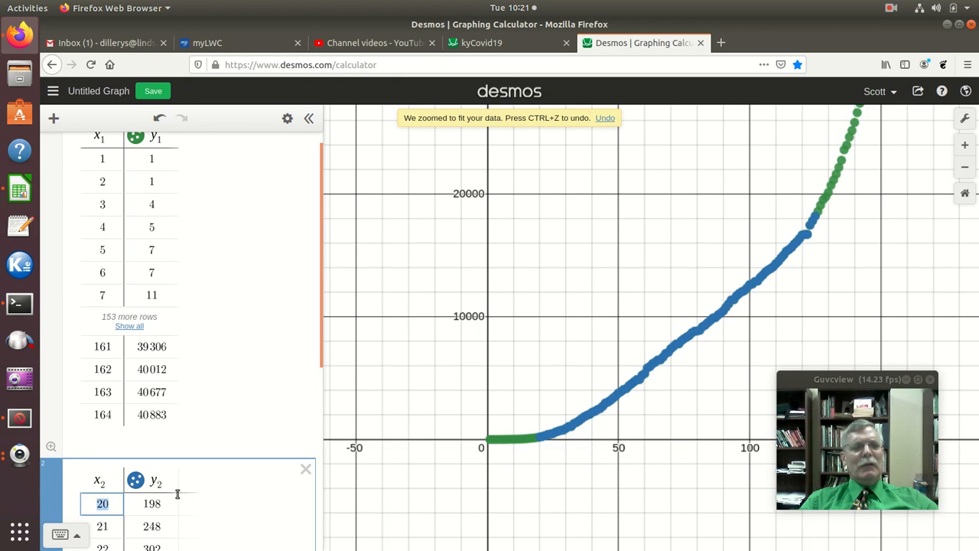
Try renaming the first table's x_1 column as d_ay and restore its name to x_1
{"action": "scroll", "coordinate": [96, 177], "scroll_direction": "up", "scroll_amount": 1}
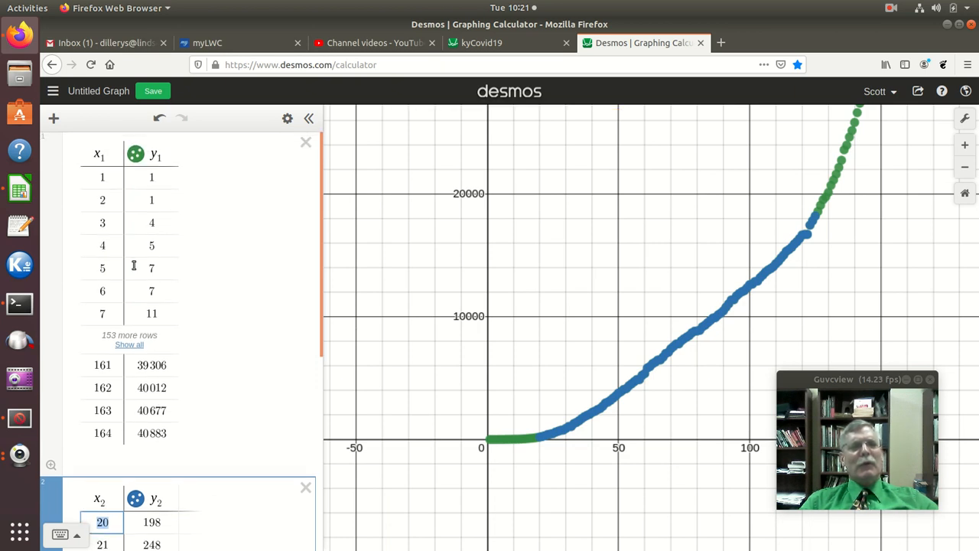
{"action": "left_click", "coordinate": [91, 154]}
{"action": "double_click", "coordinate": [91, 154]}
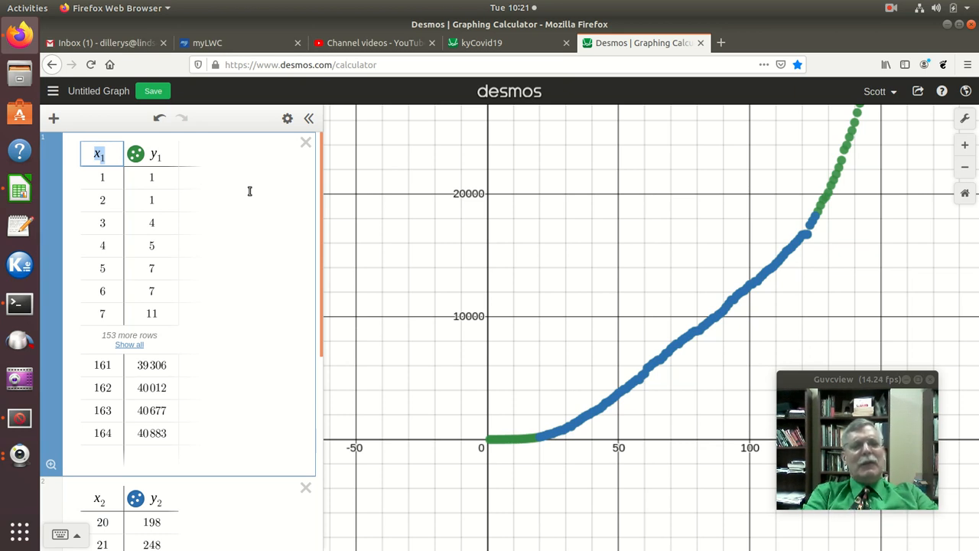
{"action": "type", "text": "d"}
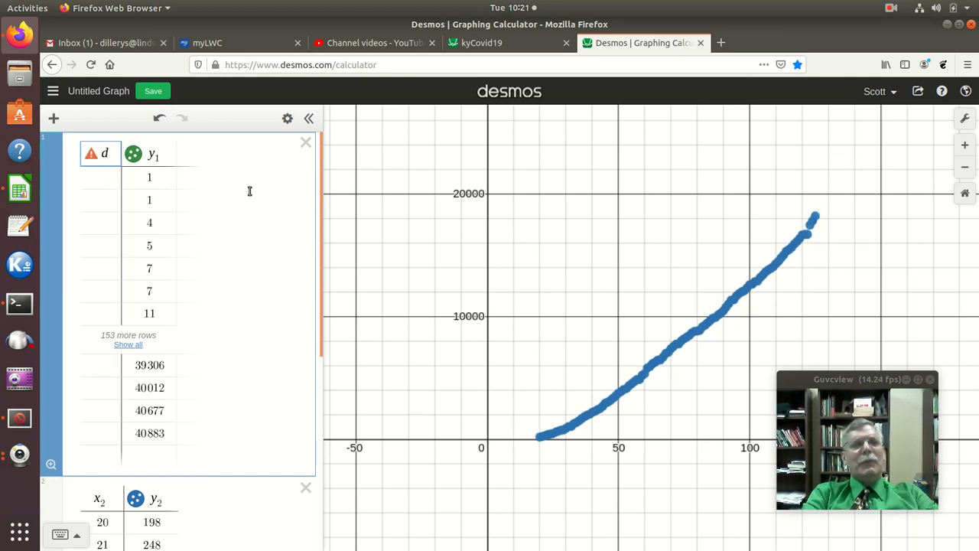
{"action": "type", "text": "_ay"}
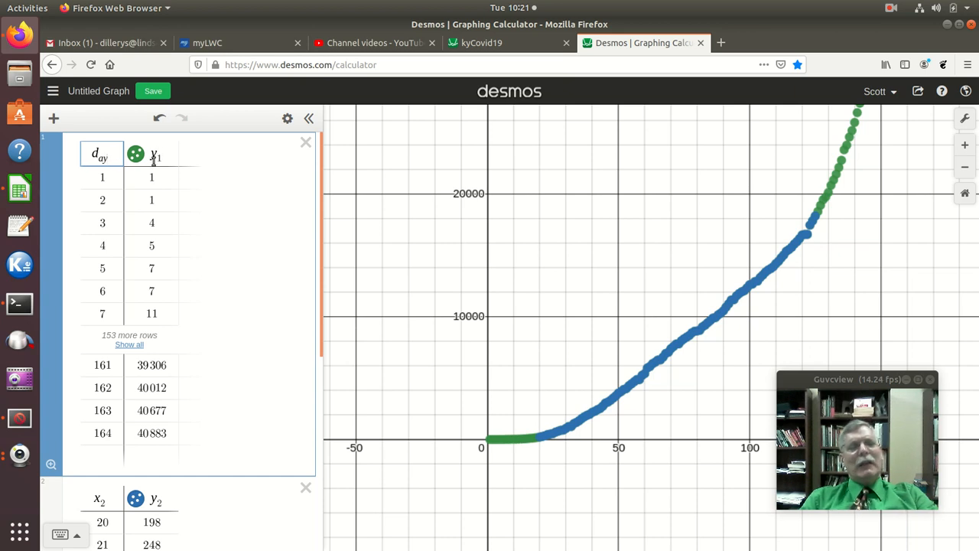
{"action": "double_click", "coordinate": [108, 159]}
{"action": "type", "text": "x_1"}
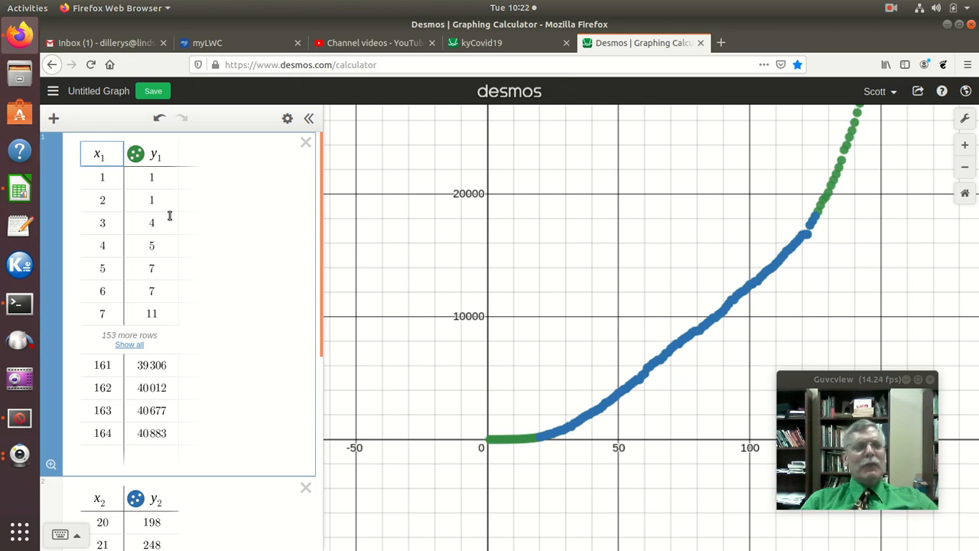
Enter the linear regression y_2 ~ a_2x_2 + b_2 as the third expression, below the second table
{"action": "scroll", "coordinate": [177, 204], "scroll_direction": "down", "scroll_amount": 1}
{"action": "scroll", "coordinate": [177, 203], "scroll_direction": "down", "scroll_amount": 3}
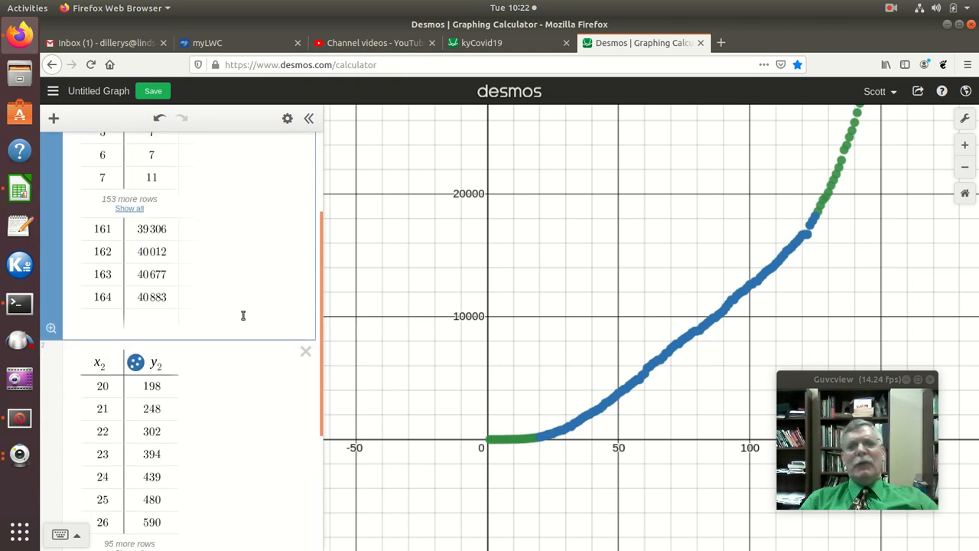
{"action": "scroll", "coordinate": [179, 321], "scroll_direction": "down", "scroll_amount": 3}
{"action": "scroll", "coordinate": [187, 354], "scroll_direction": "down", "scroll_amount": 3}
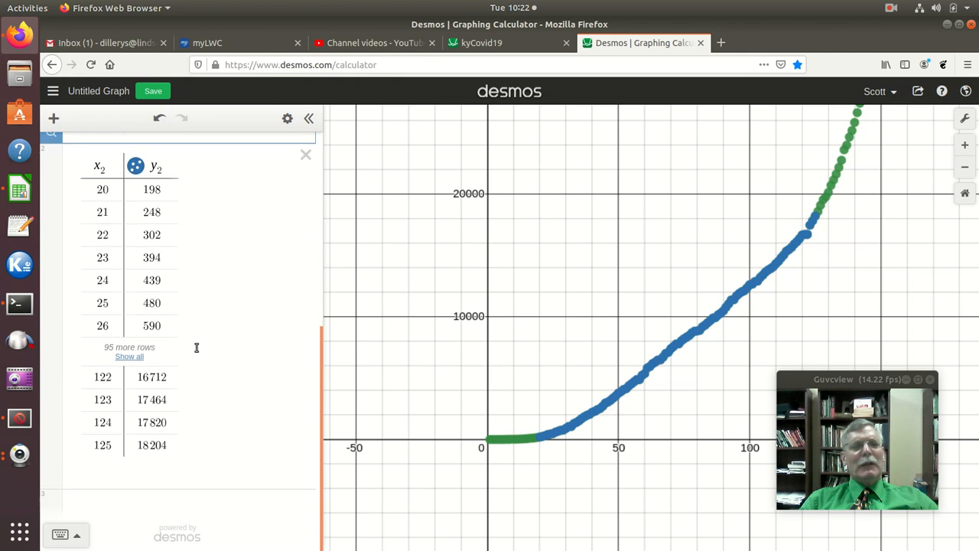
{"action": "left_click", "coordinate": [125, 500]}
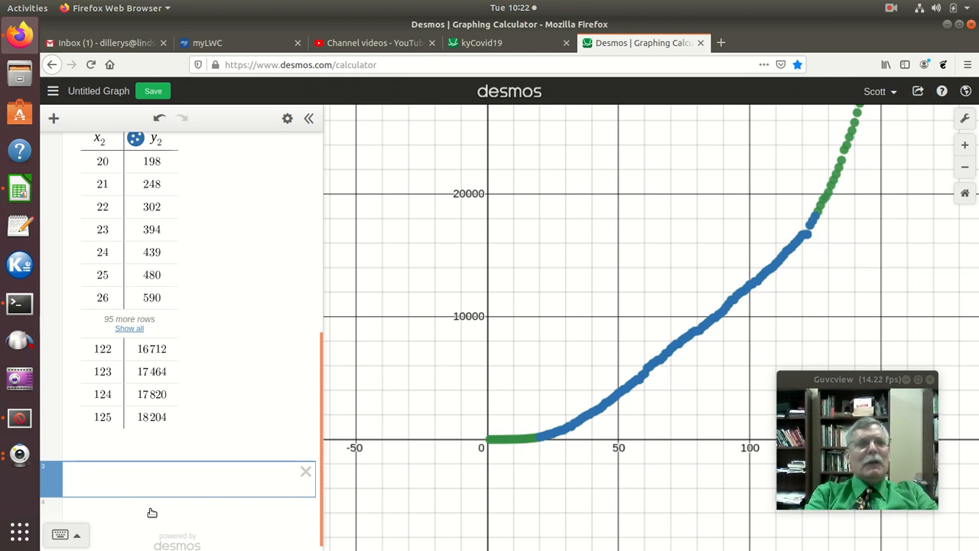
{"action": "type", "text": "y2"}
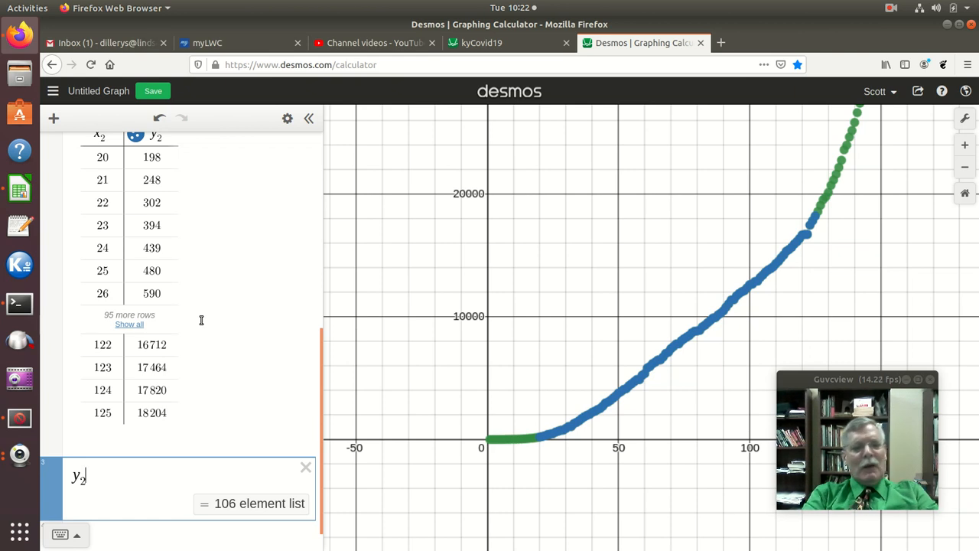
{"action": "type", "text": "~"}
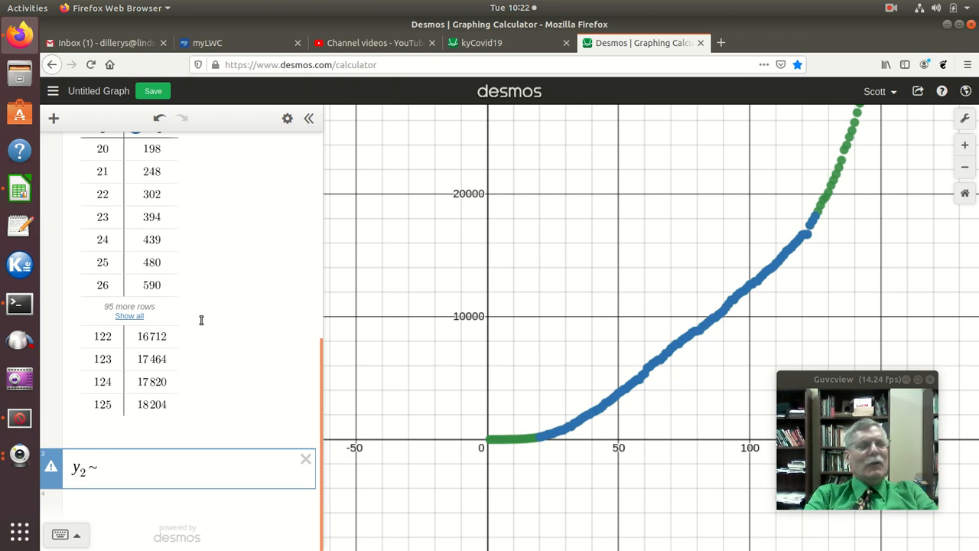
{"action": "type", "text": "a2"}
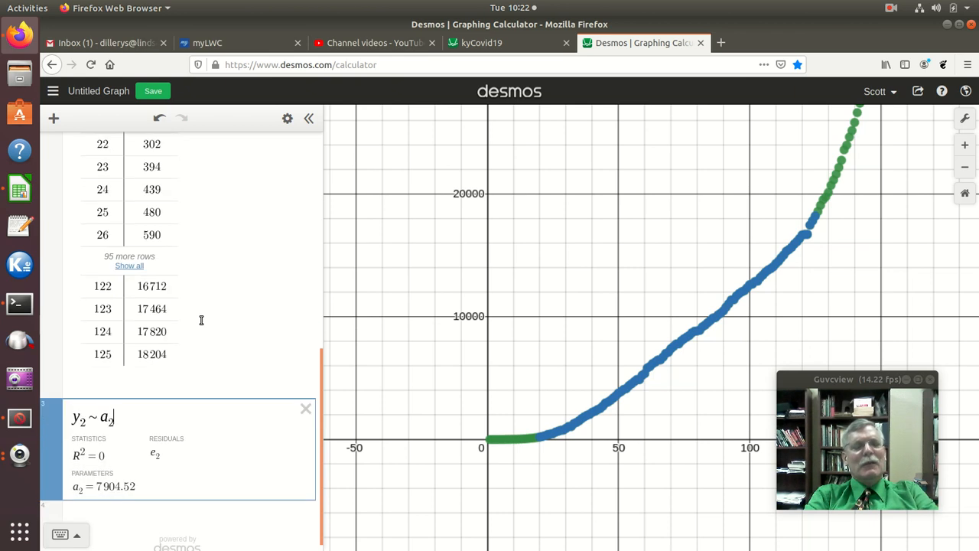
{"action": "type", "text": "x2 "}
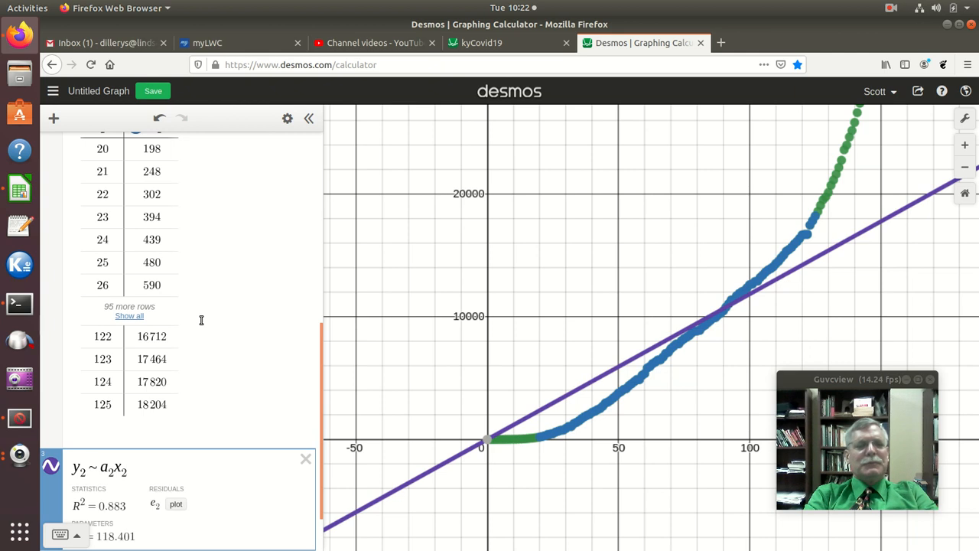
{"action": "type", "text": "+"}
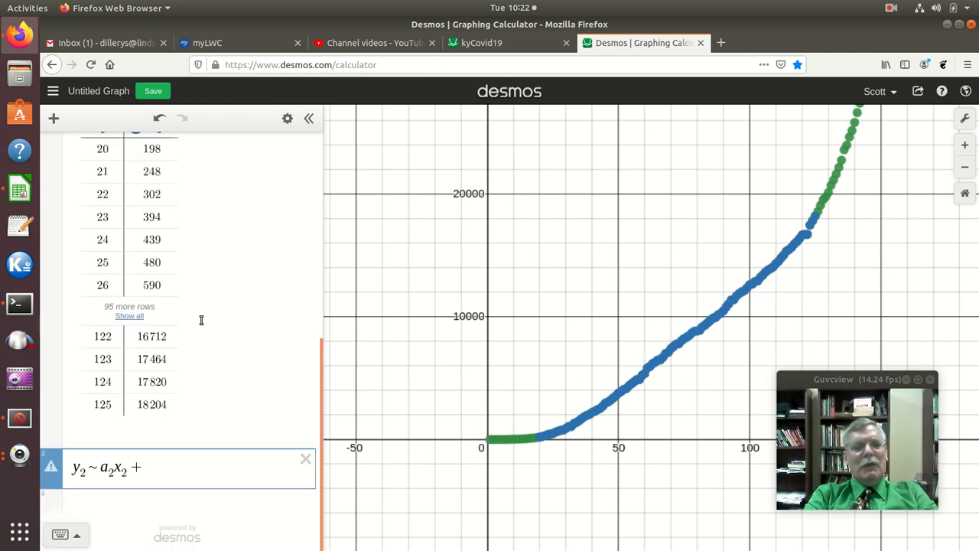
{"action": "type", "text": " b2"}
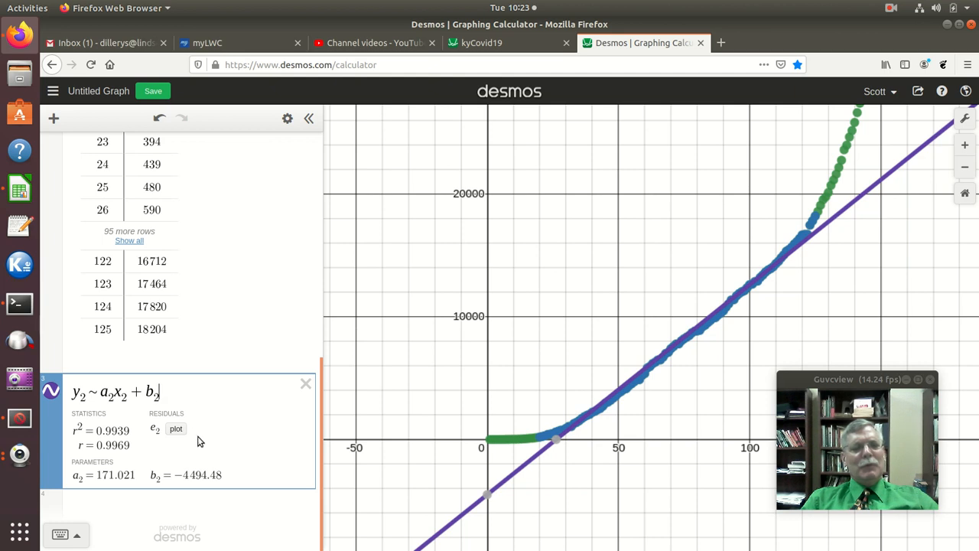
{"action": "left_click", "coordinate": [128, 502]}
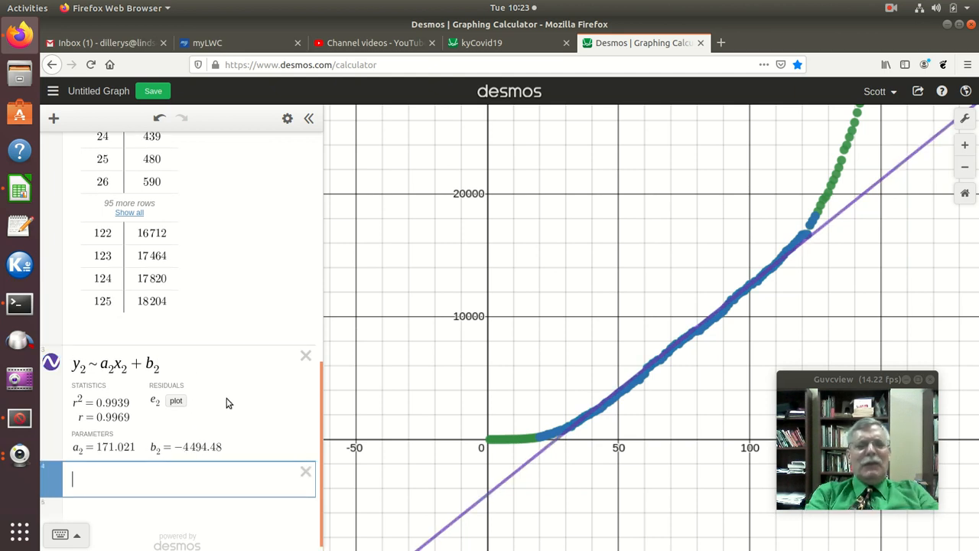
{"action": "type", "text": "a_2"}
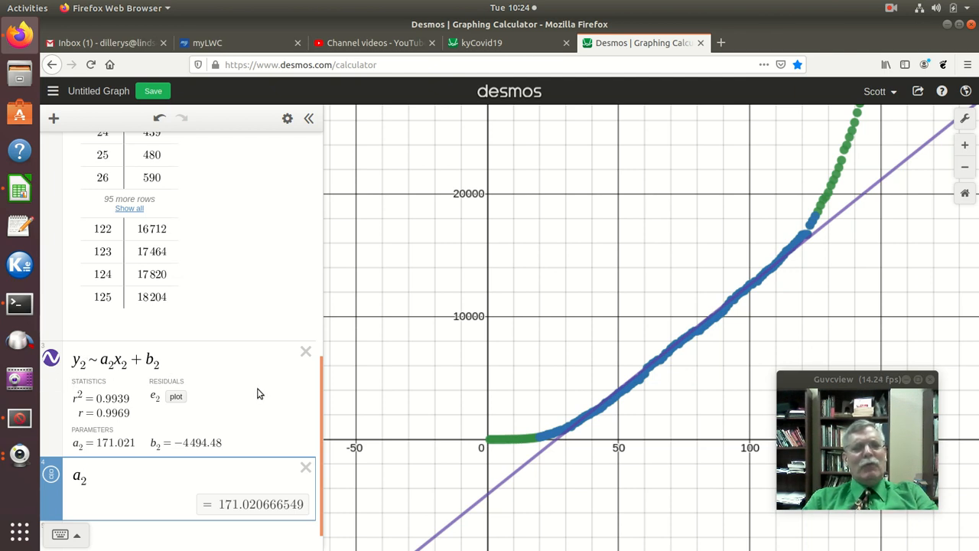
{"action": "key", "text": "BackSpace"}
{"action": "key", "text": "BackSpace"}
{"action": "key", "text": "BackSpace"}
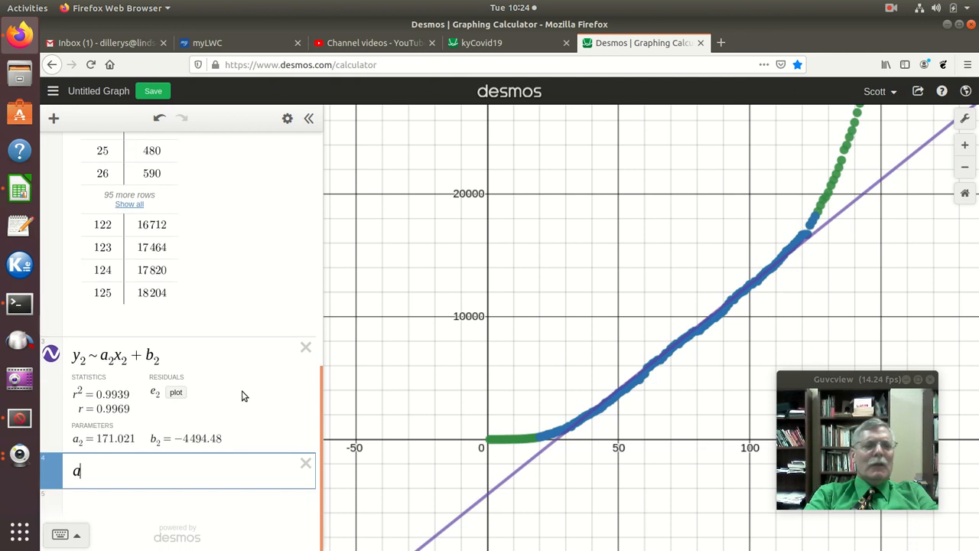
Enter the line y = a_2x + b_2 as the fourth expression, using the regression's fitted parameters
{"action": "type", "text": "y="}
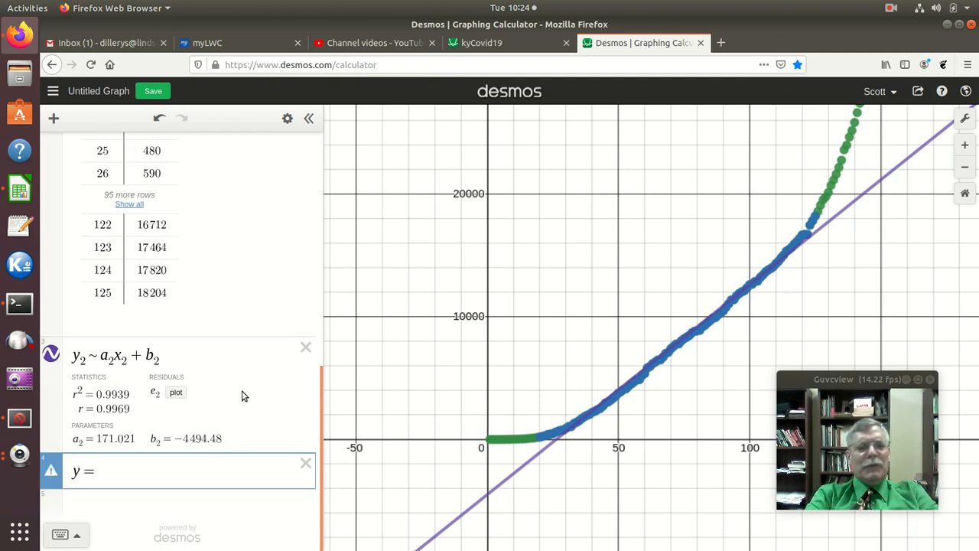
{"action": "type", "text": "a_2x"}
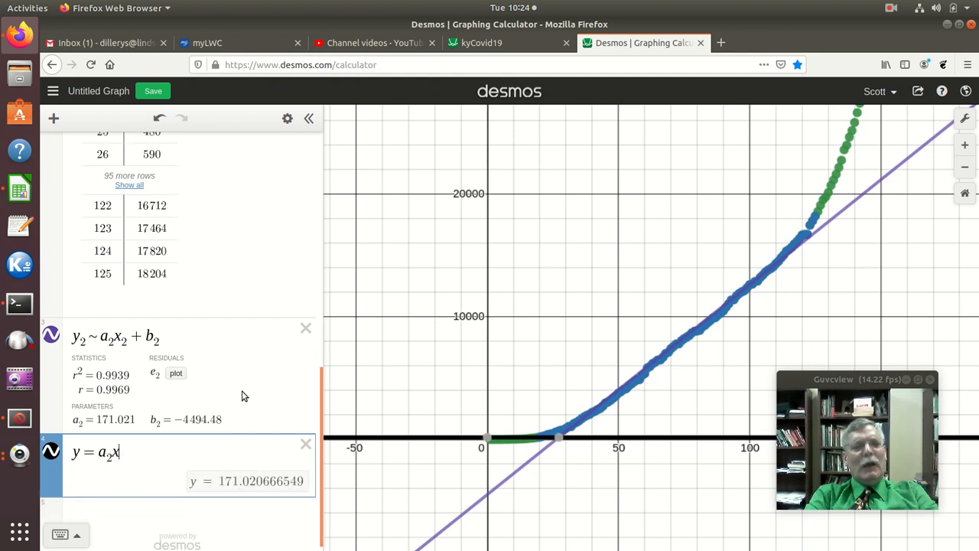
{"action": "type", "text": "+"}
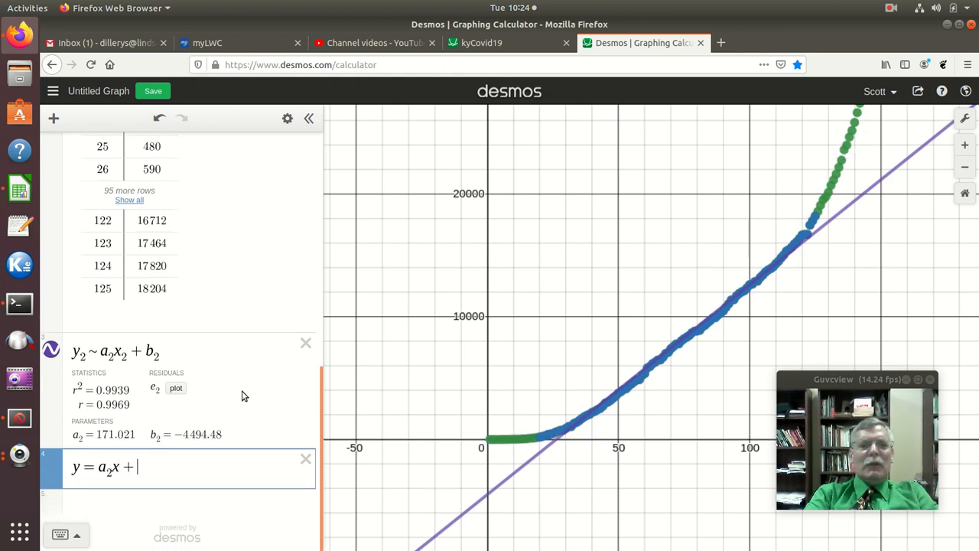
{"action": "type", "text": "b_2"}
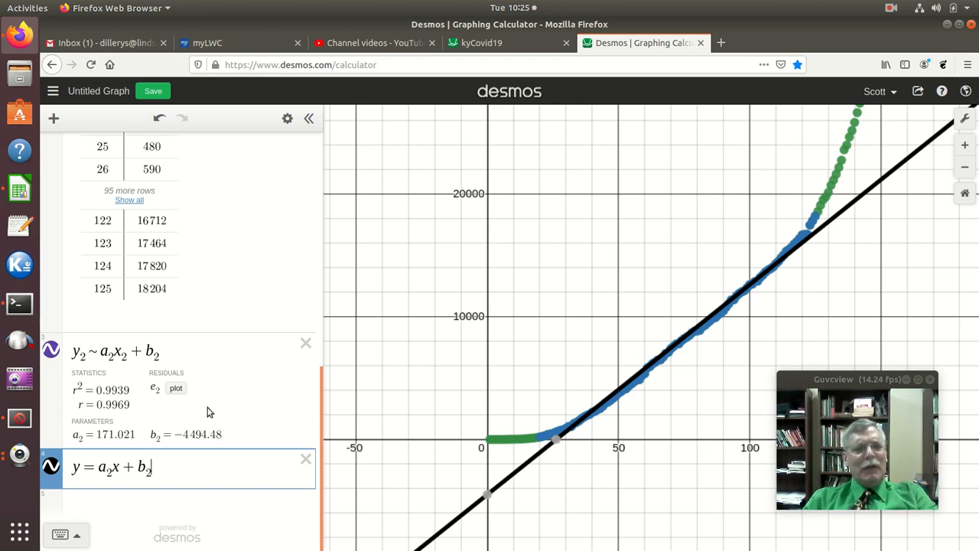
Delete the last three rows of the second table, days 125, 124 and 123
{"action": "scroll", "coordinate": [203, 392], "scroll_direction": "up", "scroll_amount": 3}
{"action": "scroll", "coordinate": [204, 391], "scroll_direction": "down", "scroll_amount": 3}
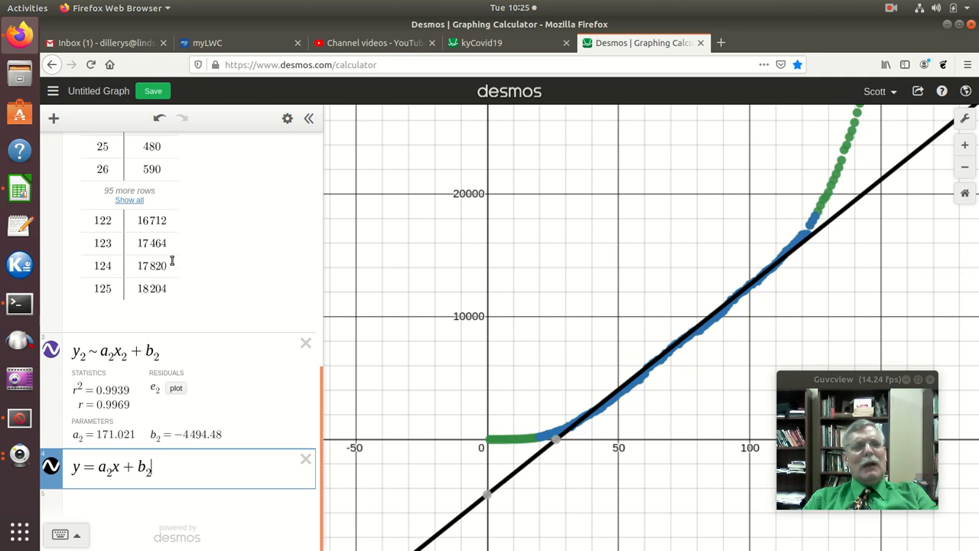
{"action": "scroll", "coordinate": [192, 262], "scroll_direction": "up", "scroll_amount": 3}
{"action": "scroll", "coordinate": [158, 312], "scroll_direction": "down", "scroll_amount": 2}
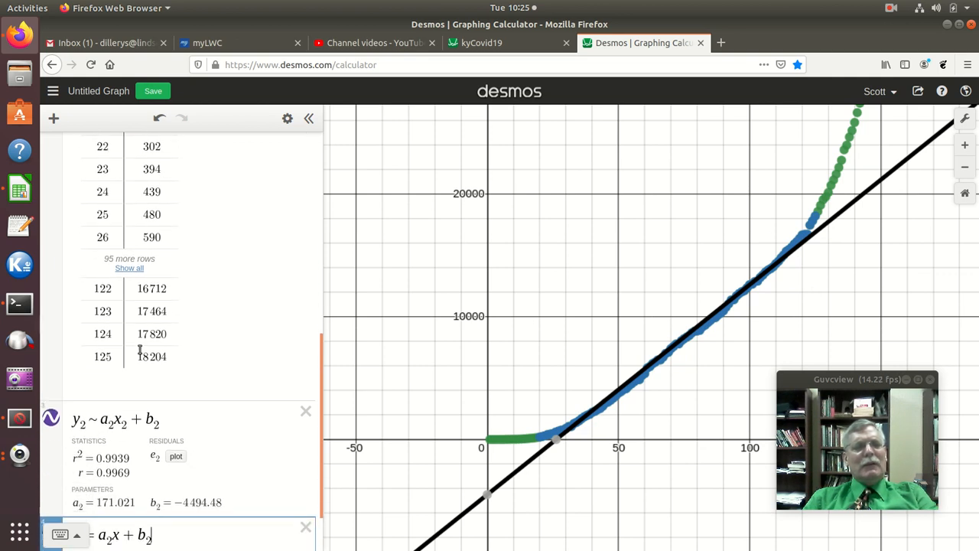
{"action": "left_click", "coordinate": [116, 357]}
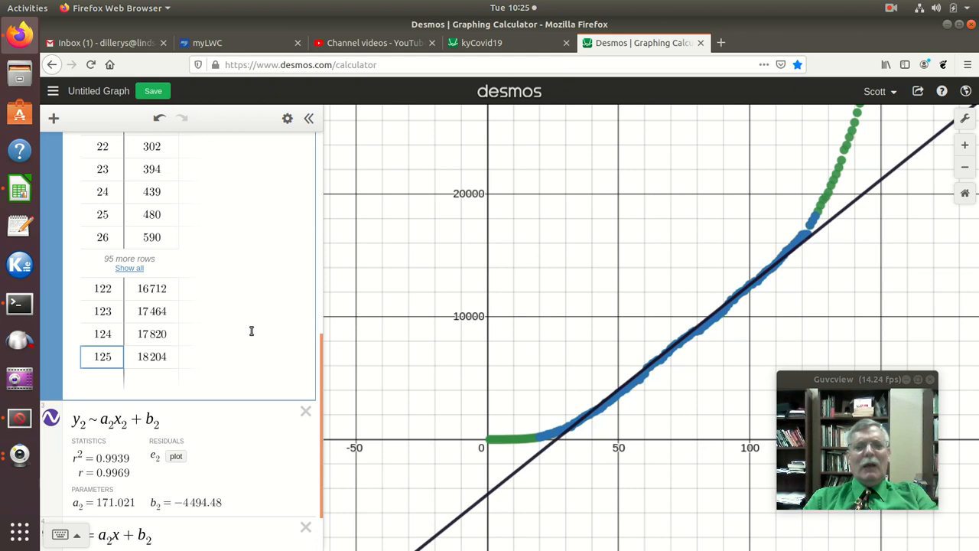
{"action": "key", "text": "BackSpace"}
{"action": "key", "text": "BackSpace"}
{"action": "key", "text": "BackSpace"}
{"action": "key", "text": "BackSpace"}
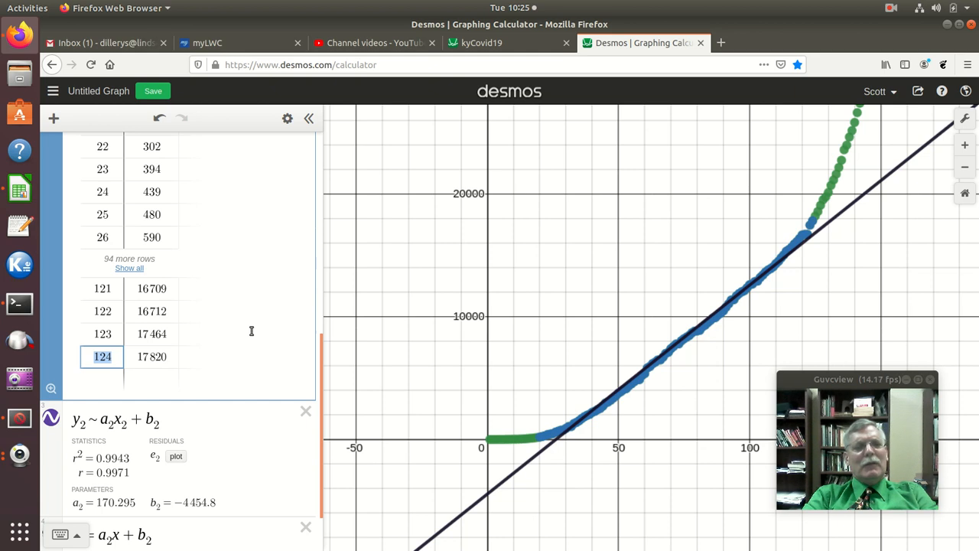
{"action": "key", "text": "BackSpace"}
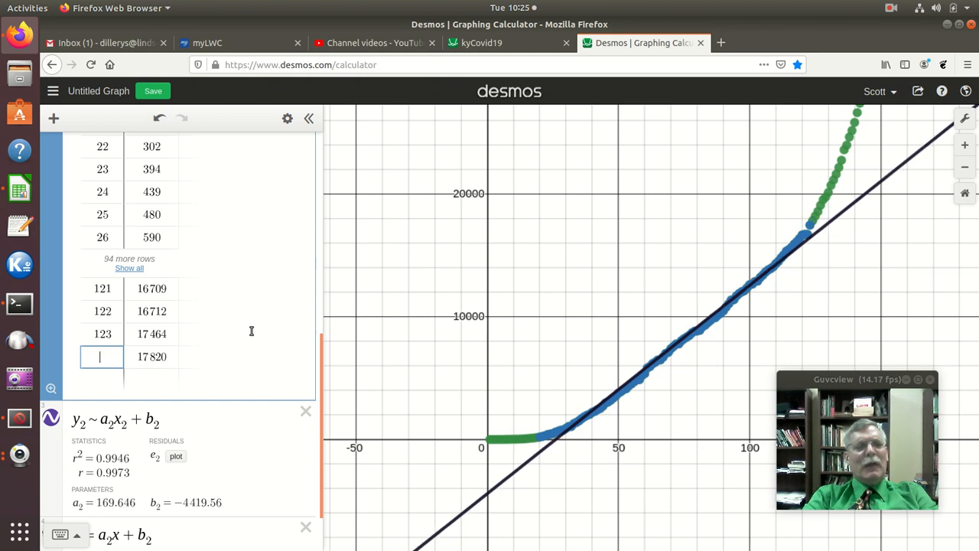
{"action": "key", "text": "BackSpace"}
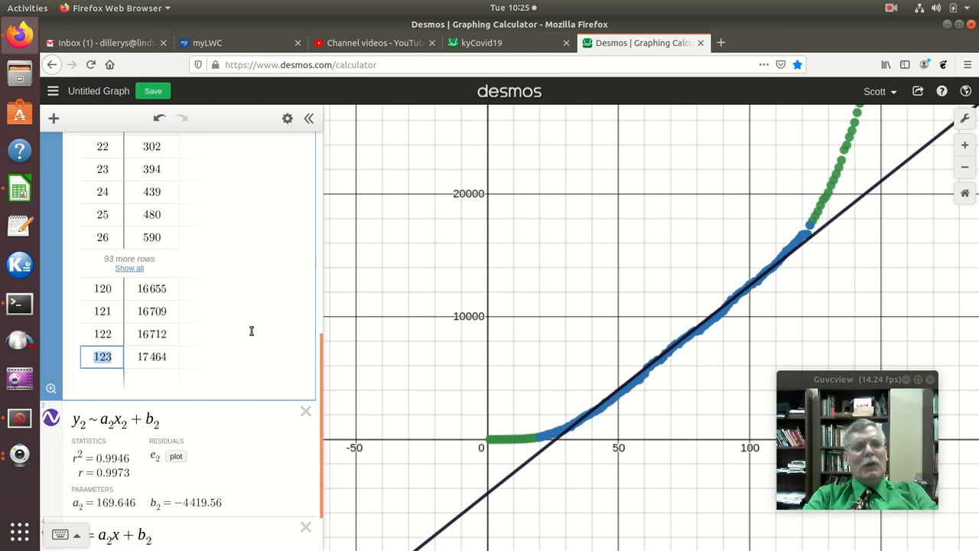
{"action": "key", "text": "BackSpace"}
{"action": "key", "text": "BackSpace"}
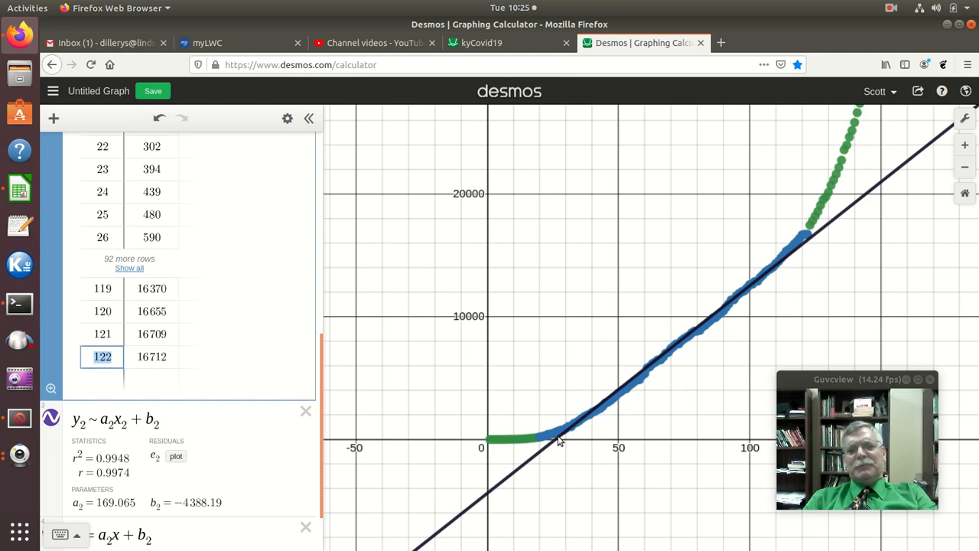
Delete the rows for days 20 through 25 from the start of the second table
{"action": "scroll", "coordinate": [202, 334], "scroll_direction": "up", "scroll_amount": 2}
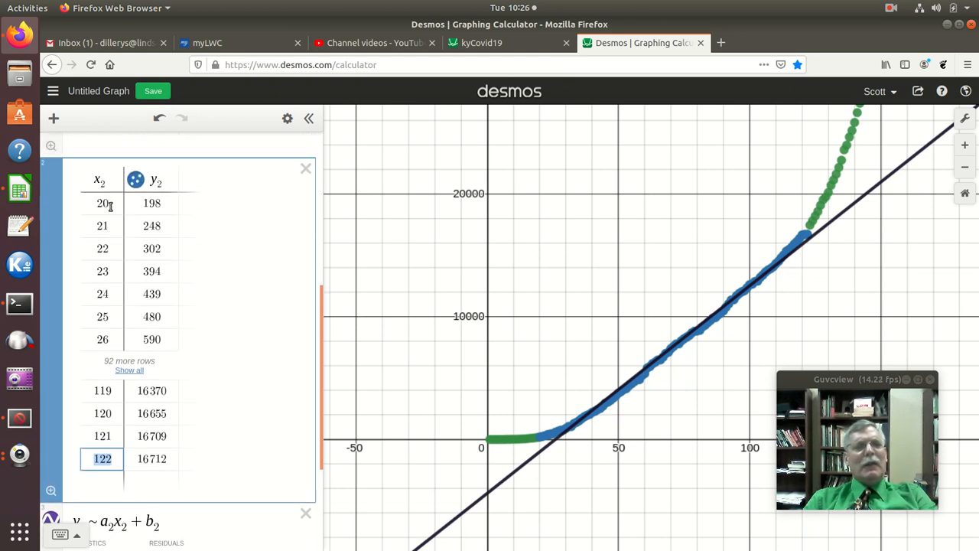
{"action": "left_click", "coordinate": [114, 319]}
{"action": "key", "text": "BackSpace"}
{"action": "key", "text": "BackSpace"}
{"action": "key", "text": "BackSpace"}
{"action": "key", "text": "BackSpace"}
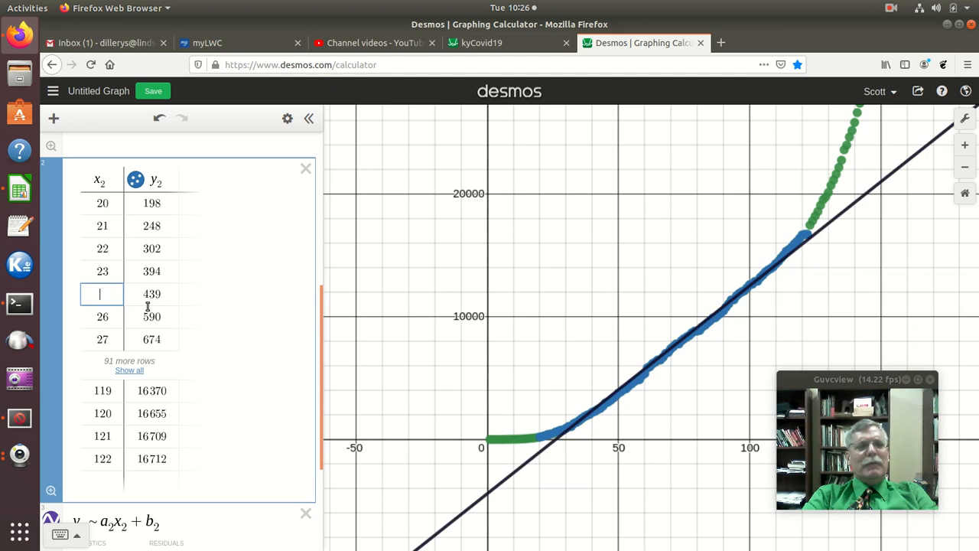
{"action": "key", "text": "BackSpace"}
{"action": "key", "text": "BackSpace"}
{"action": "key", "text": "BackSpace"}
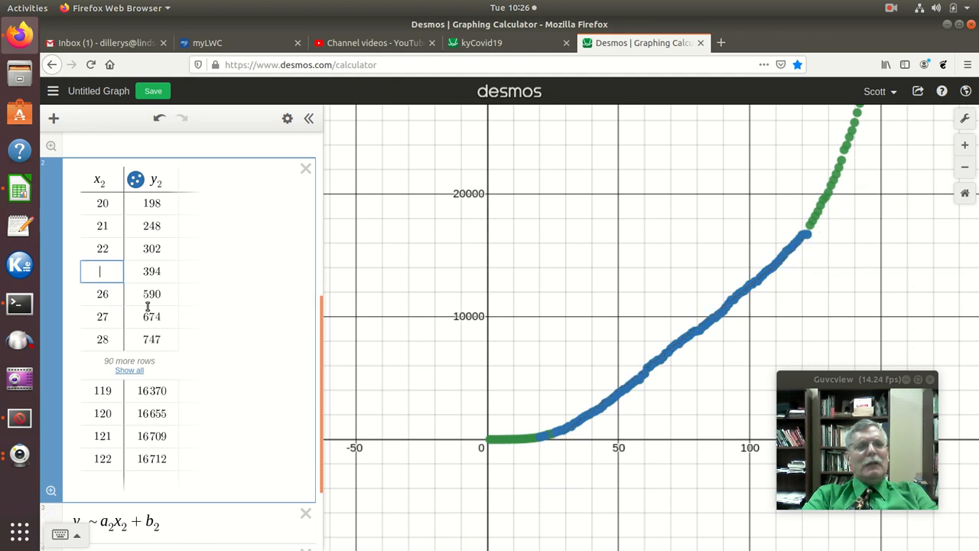
{"action": "key", "text": "BackSpace"}
{"action": "key", "text": "BackSpace"}
{"action": "key", "text": "BackSpace"}
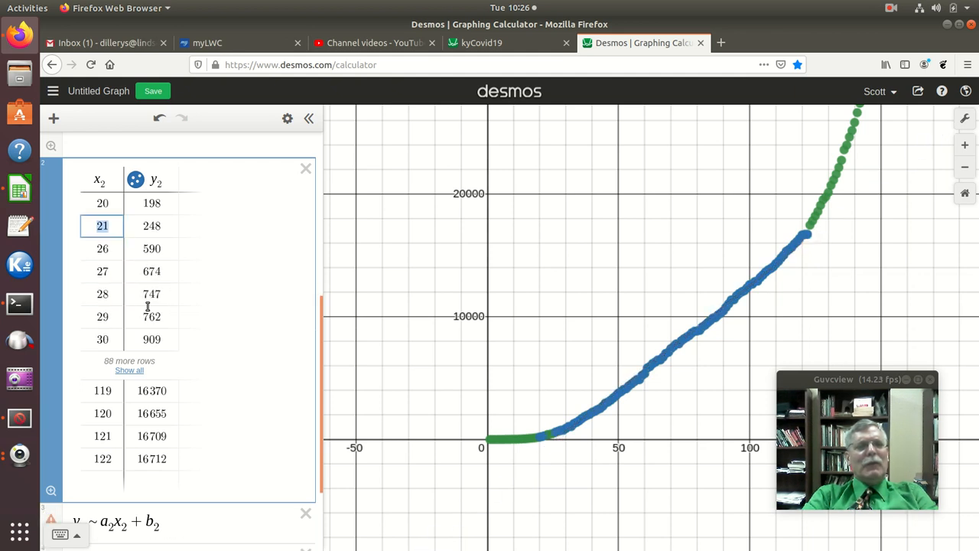
{"action": "key", "text": "BackSpace"}
{"action": "key", "text": "BackSpace"}
{"action": "key", "text": "BackSpace"}
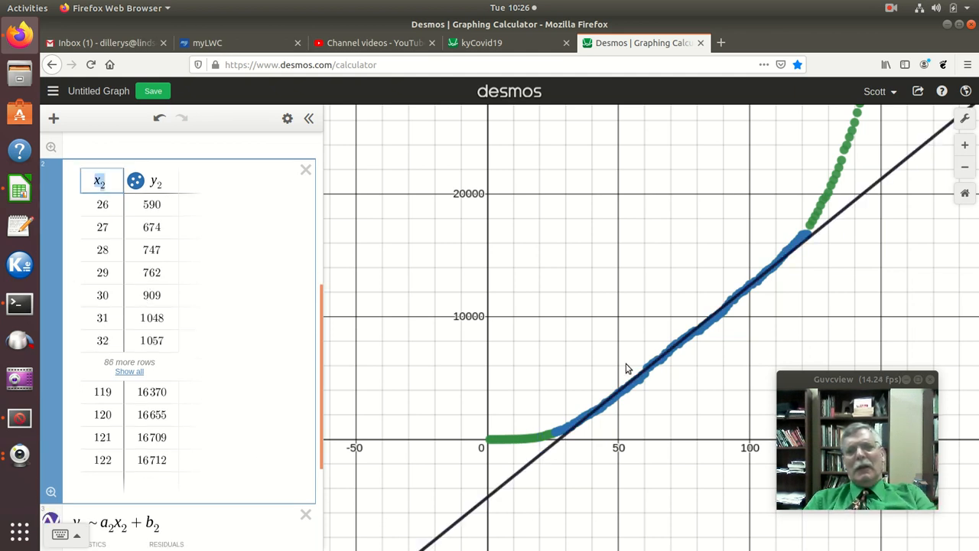
Hide the graph of y = a_2x + b_2 to compare it with the regression curve, and show it again
{"action": "scroll", "coordinate": [153, 391], "scroll_direction": "down", "scroll_amount": 4}
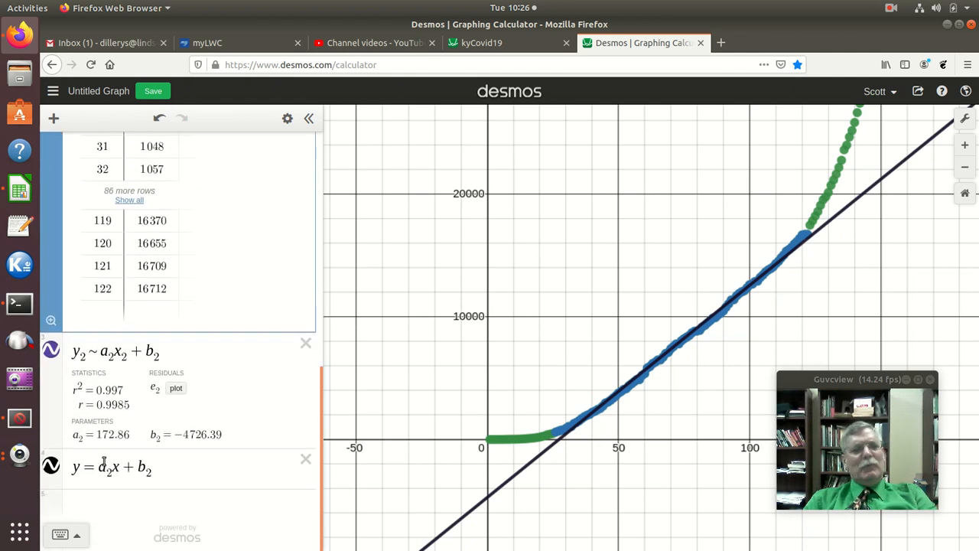
{"action": "left_click", "coordinate": [50, 467]}
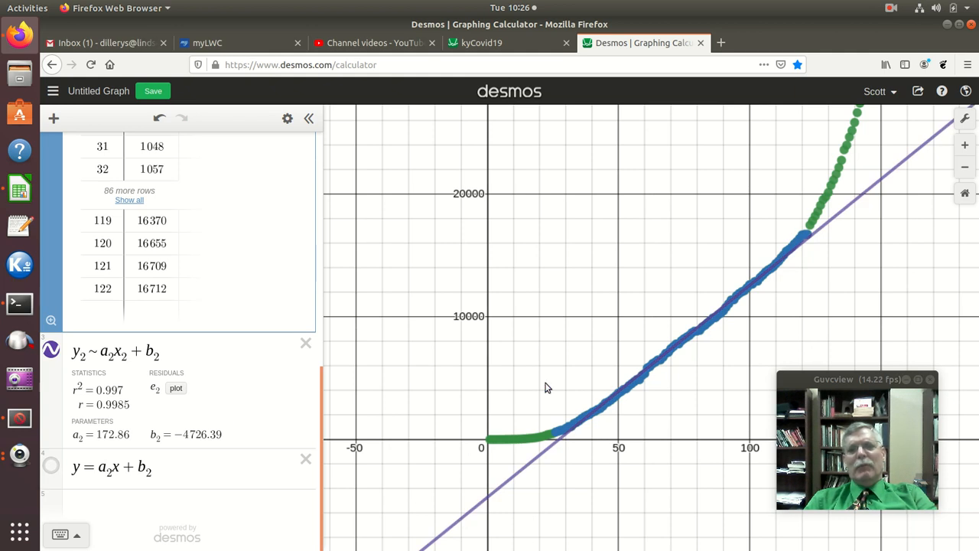
{"action": "left_click", "coordinate": [51, 466]}
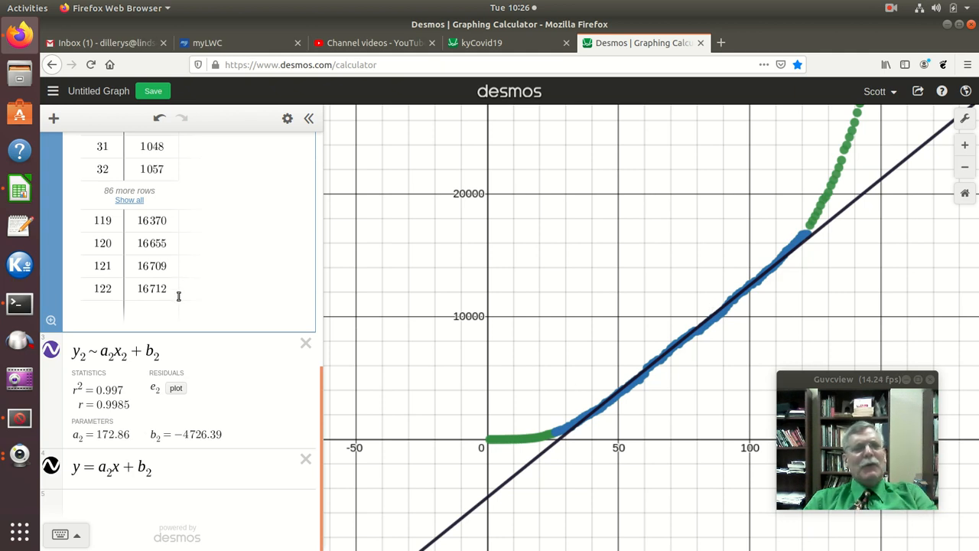
{"action": "scroll", "coordinate": [184, 295], "scroll_direction": "up", "scroll_amount": 3}
{"action": "scroll", "coordinate": [186, 291], "scroll_direction": "up", "scroll_amount": 3}
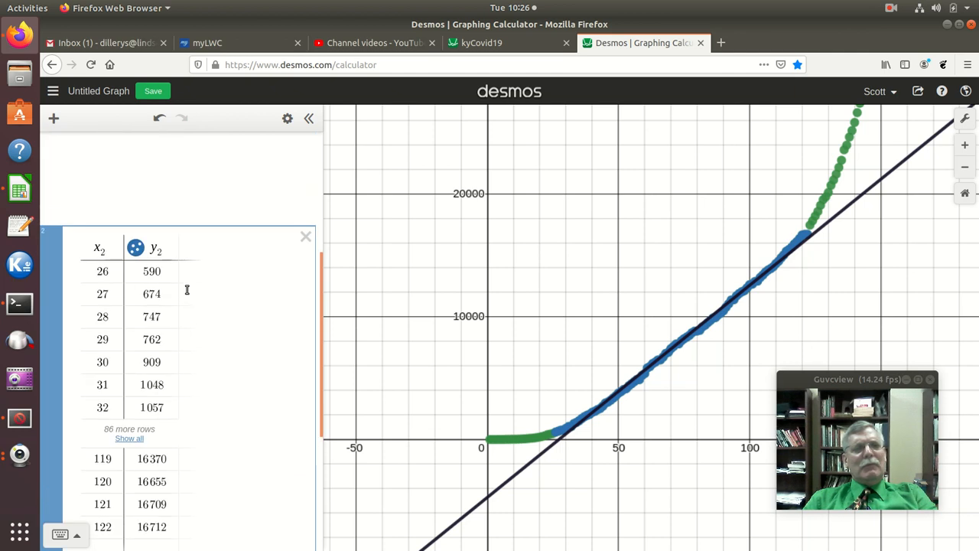
{"action": "scroll", "coordinate": [189, 283], "scroll_direction": "down", "scroll_amount": 1}
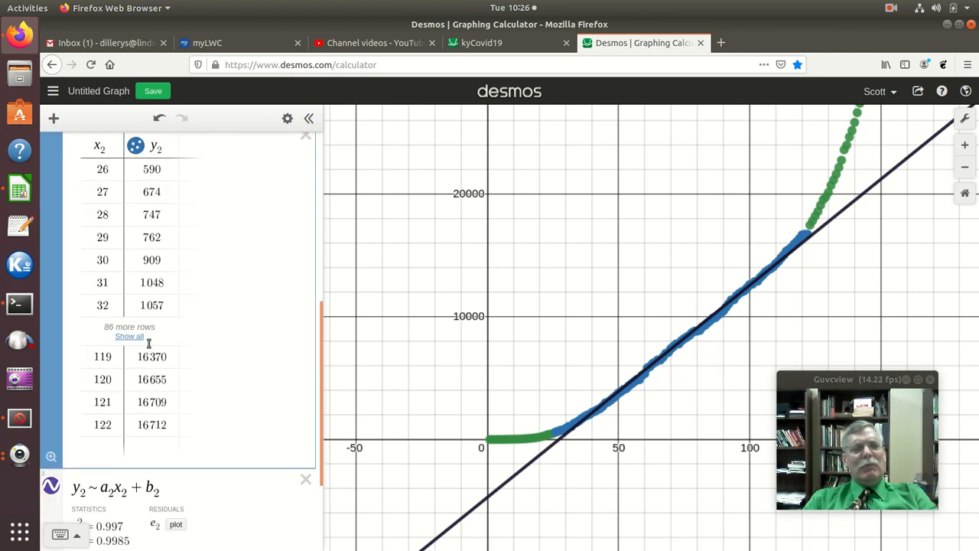
{"action": "scroll", "coordinate": [192, 346], "scroll_direction": "down", "scroll_amount": 4}
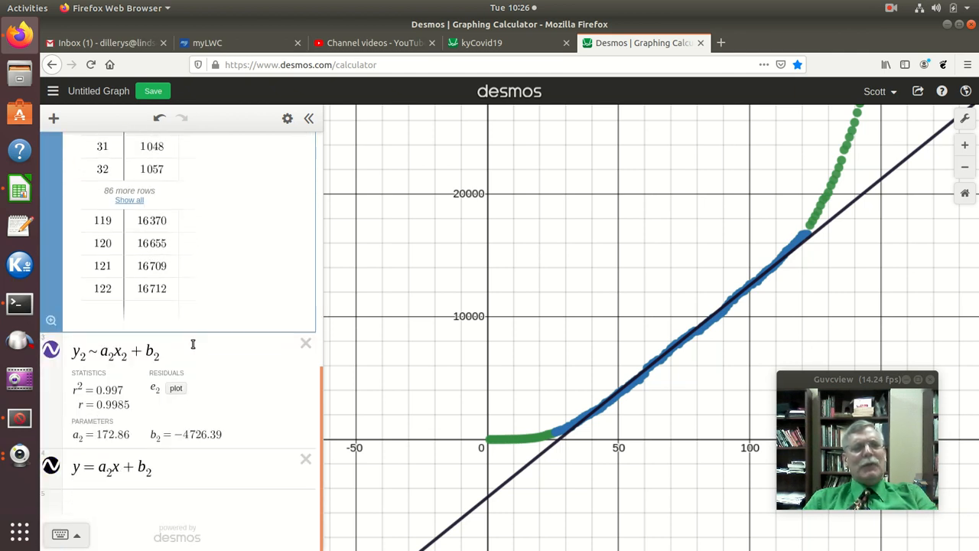
{"action": "scroll", "coordinate": [193, 346], "scroll_direction": "up", "scroll_amount": 3}
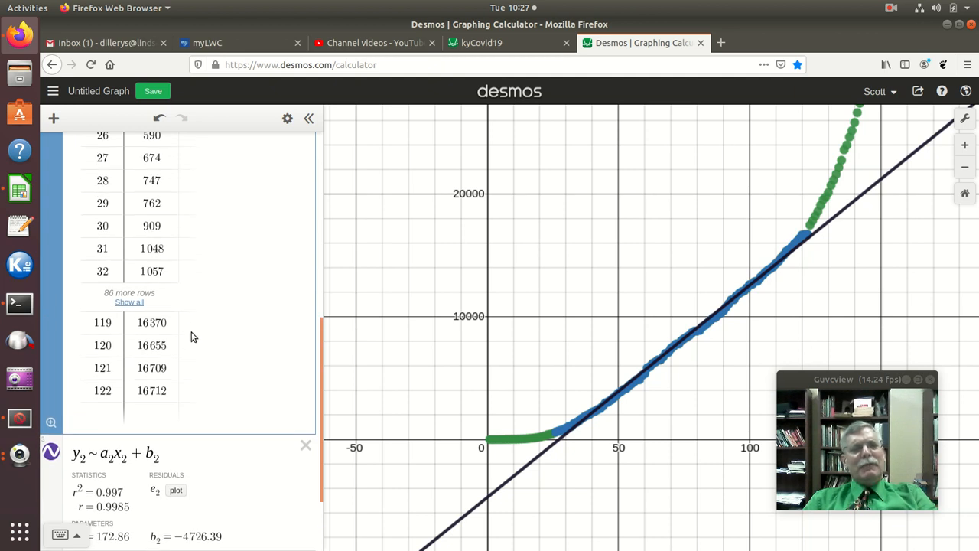
{"action": "scroll", "coordinate": [192, 337], "scroll_direction": "up", "scroll_amount": 4}
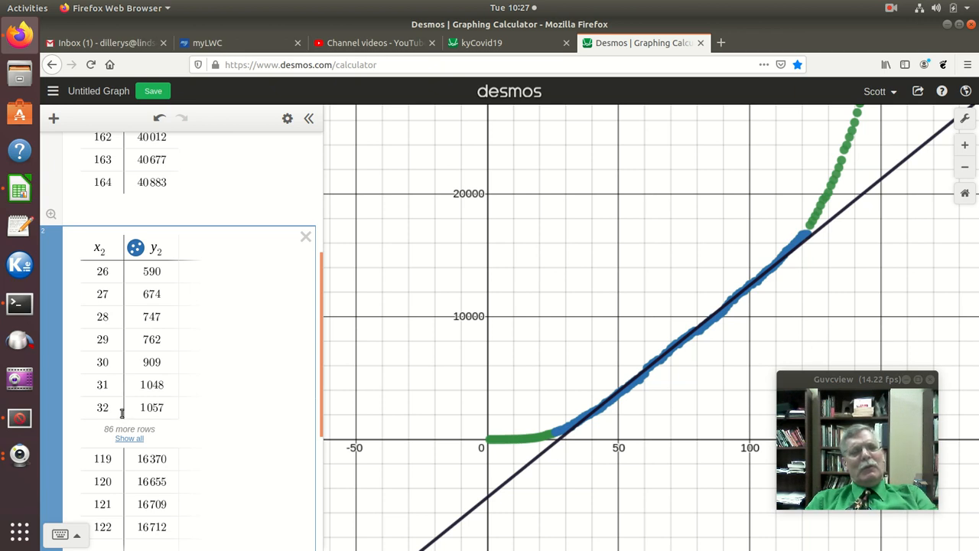
{"action": "scroll", "coordinate": [134, 394], "scroll_direction": "up", "scroll_amount": 5}
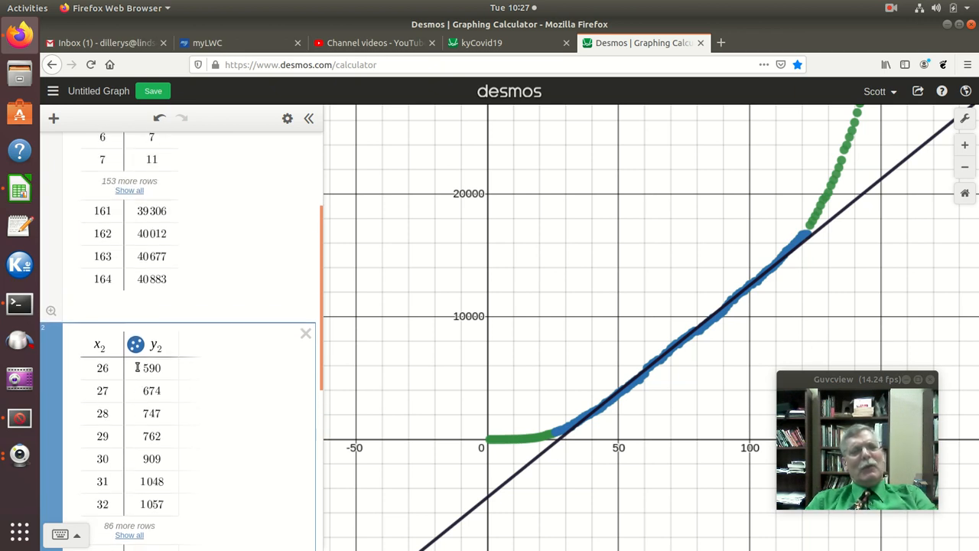
{"action": "scroll", "coordinate": [138, 366], "scroll_direction": "up", "scroll_amount": 1}
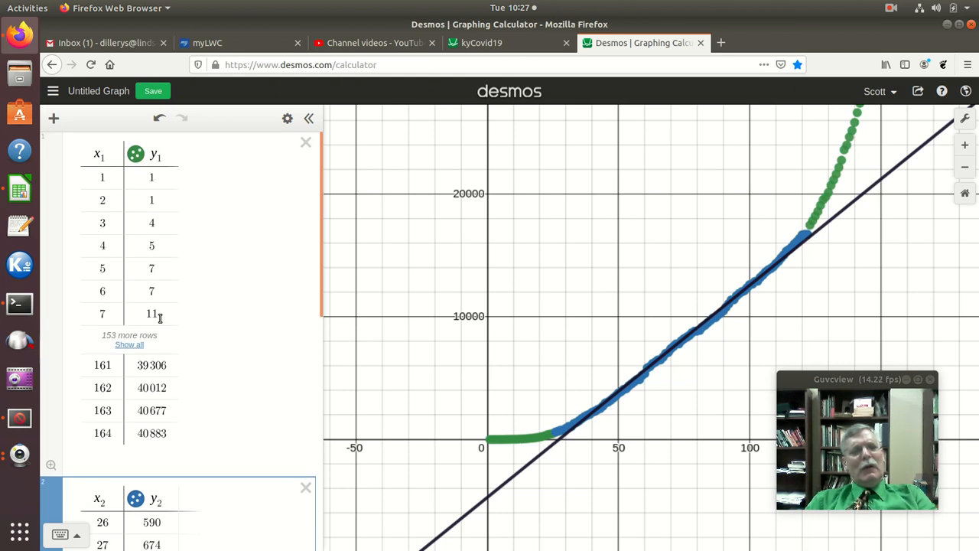
{"action": "scroll", "coordinate": [158, 319], "scroll_direction": "down", "scroll_amount": 5}
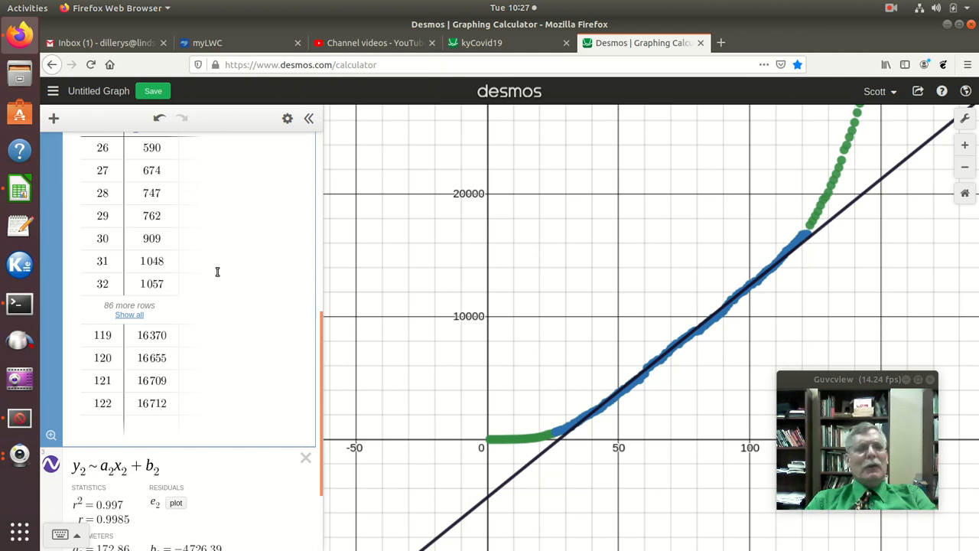
{"action": "scroll", "coordinate": [217, 272], "scroll_direction": "down", "scroll_amount": 3}
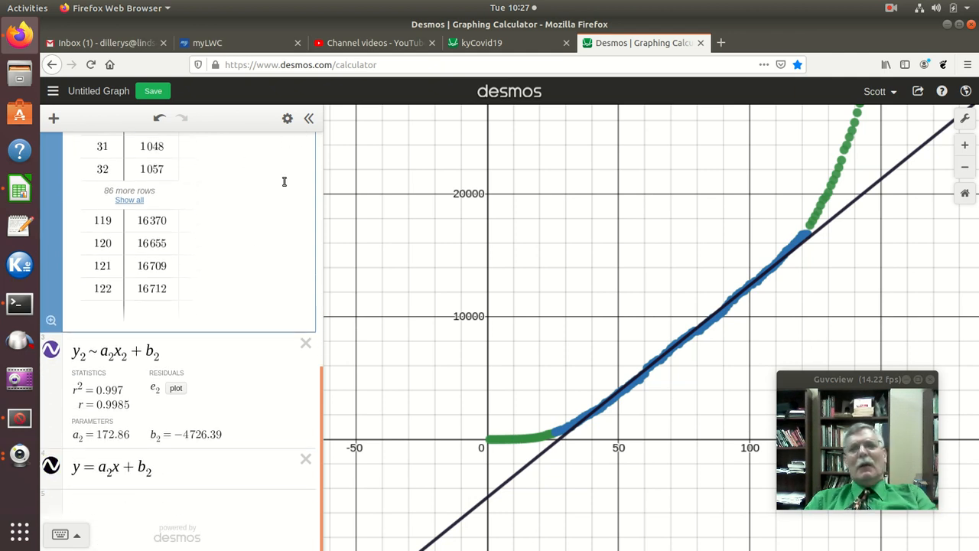
Switch to kyCovid19.ods in LibreOffice Calc and copy the day and cases values for days 1 to 40, range D2:E41
{"action": "left_click", "coordinate": [19, 190]}
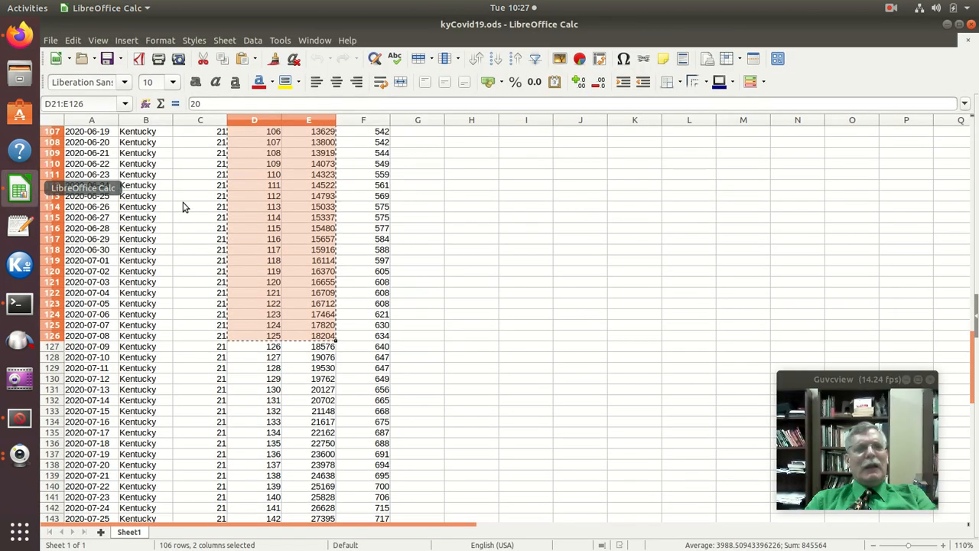
{"action": "scroll", "coordinate": [235, 177], "scroll_direction": "up", "scroll_amount": 19}
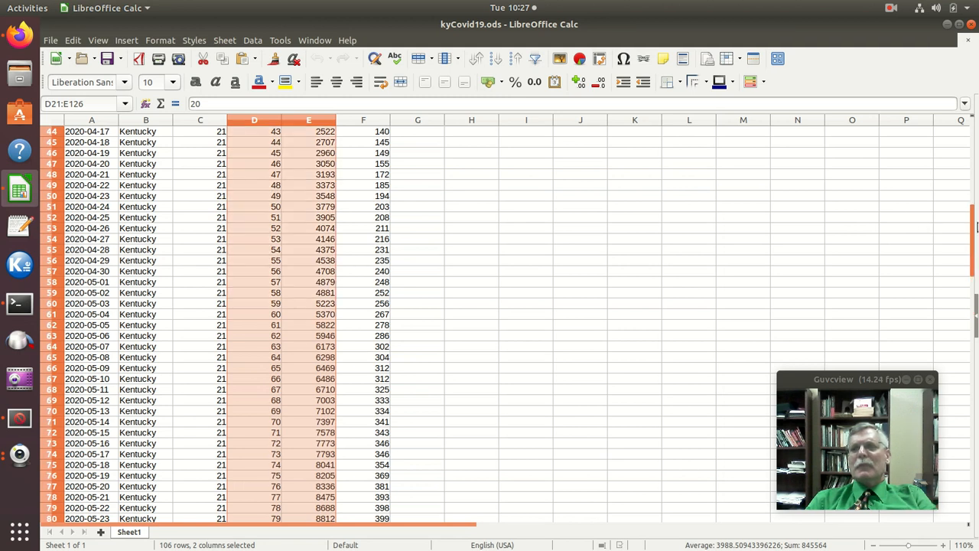
{"action": "scroll", "coordinate": [969, 244], "scroll_direction": "up", "scroll_amount": 14}
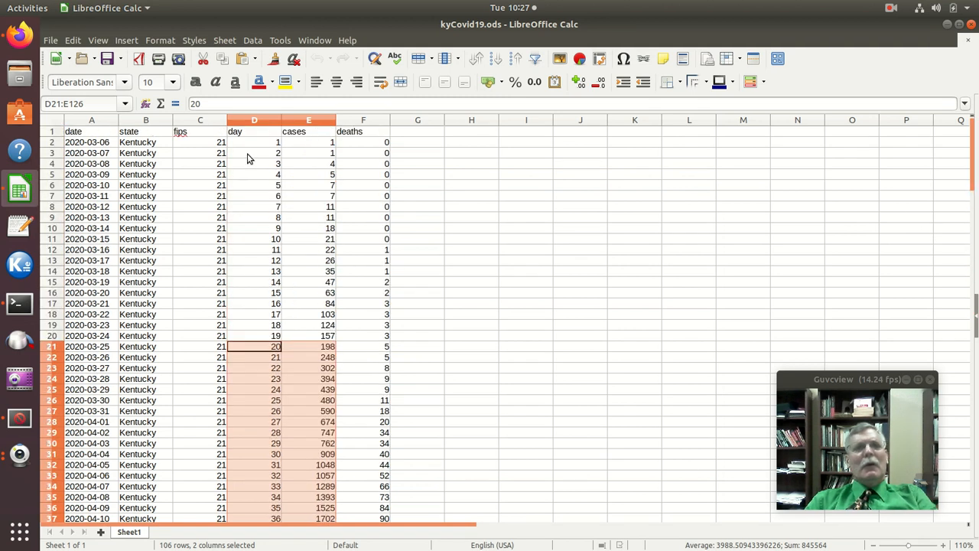
{"action": "key", "text": "ctrl+c"}
{"action": "left_click_drag", "start_coordinate": [256, 144], "coordinate": [305, 471]}
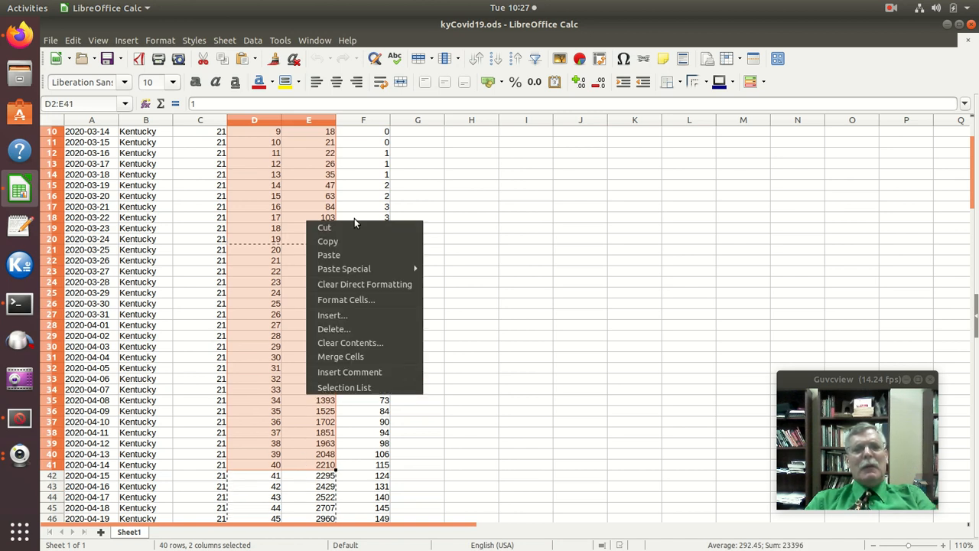
{"action": "left_click", "coordinate": [354, 240]}
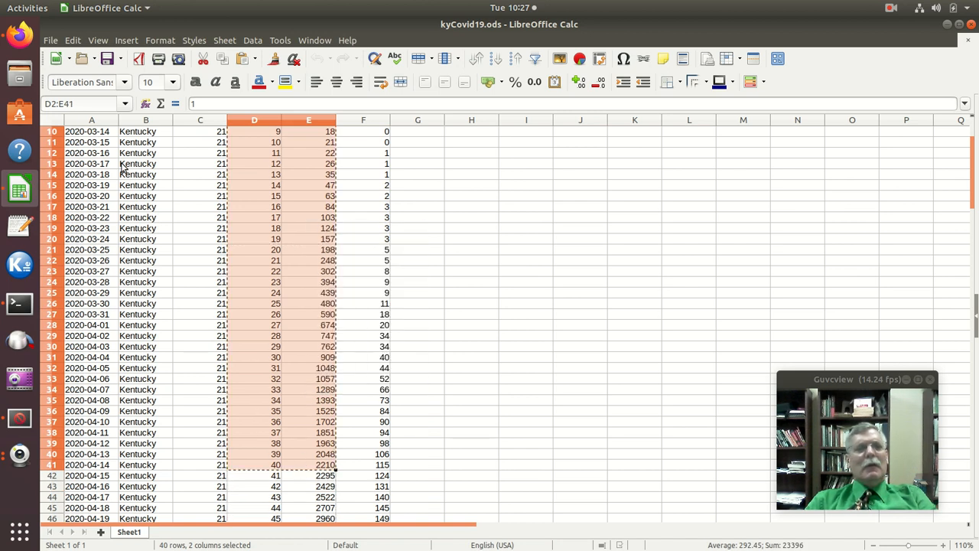
Return to Desmos in Firefox and paste the copied data as a third table in a new expression directly above the linear regression
{"action": "left_click", "coordinate": [19, 34]}
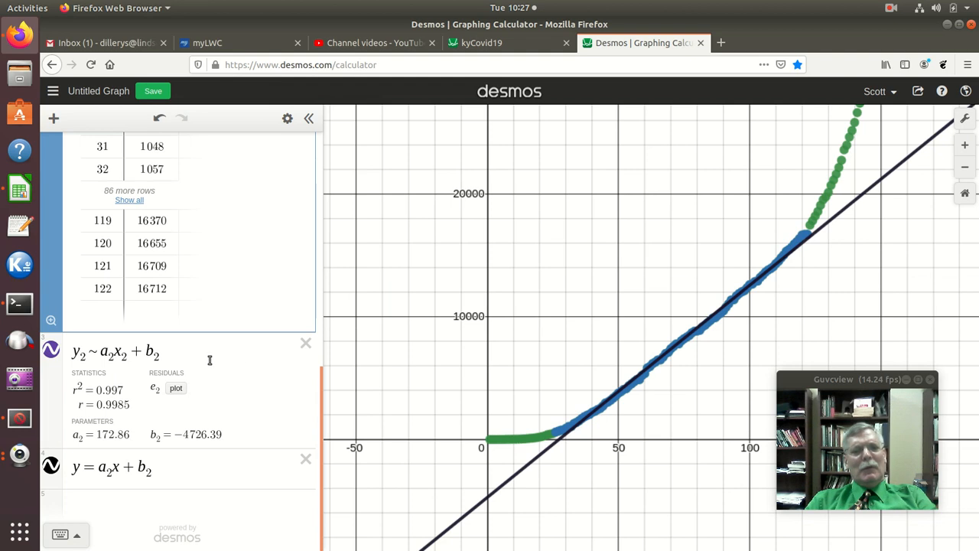
{"action": "left_click", "coordinate": [211, 469]}
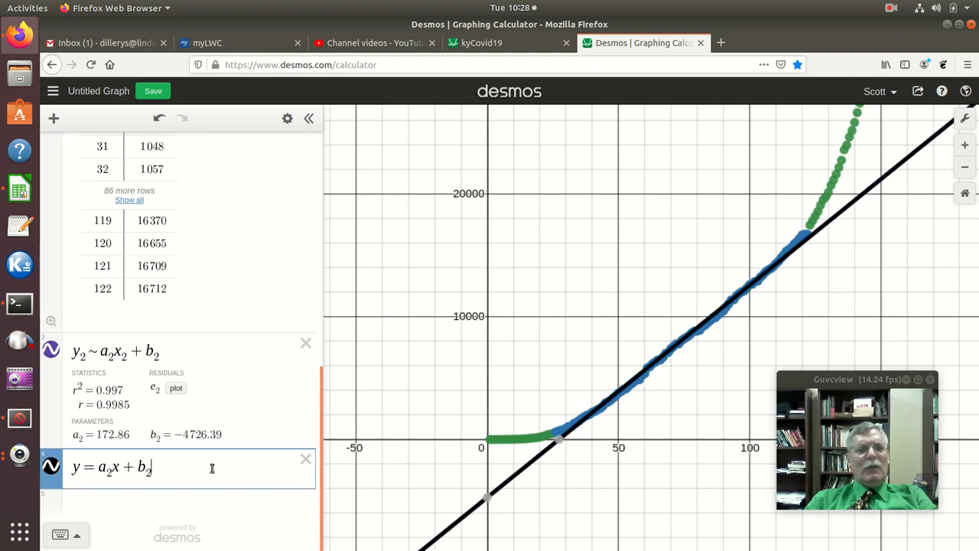
{"action": "key", "text": "Return"}
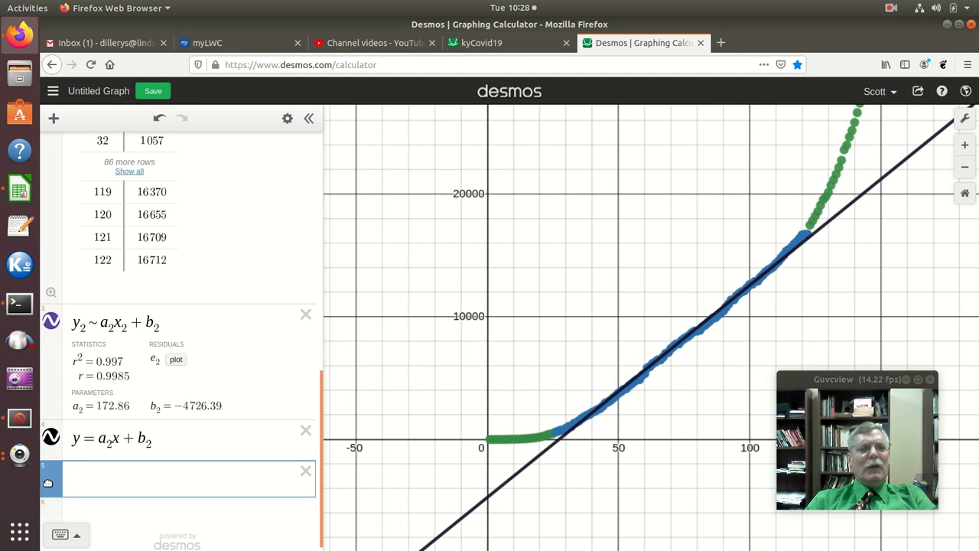
{"action": "left_click_drag", "start_coordinate": [47, 483], "coordinate": [44, 331]}
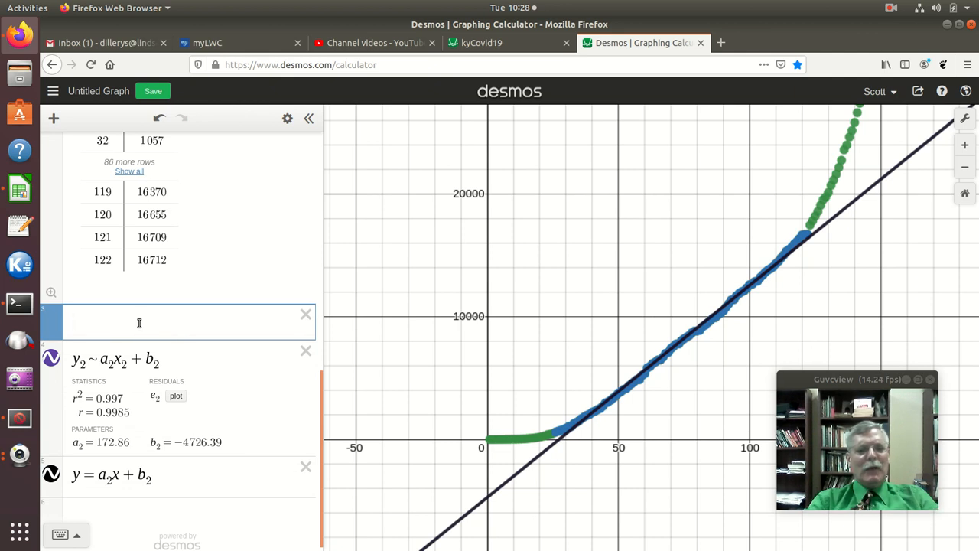
{"action": "key", "text": "ctrl+v"}
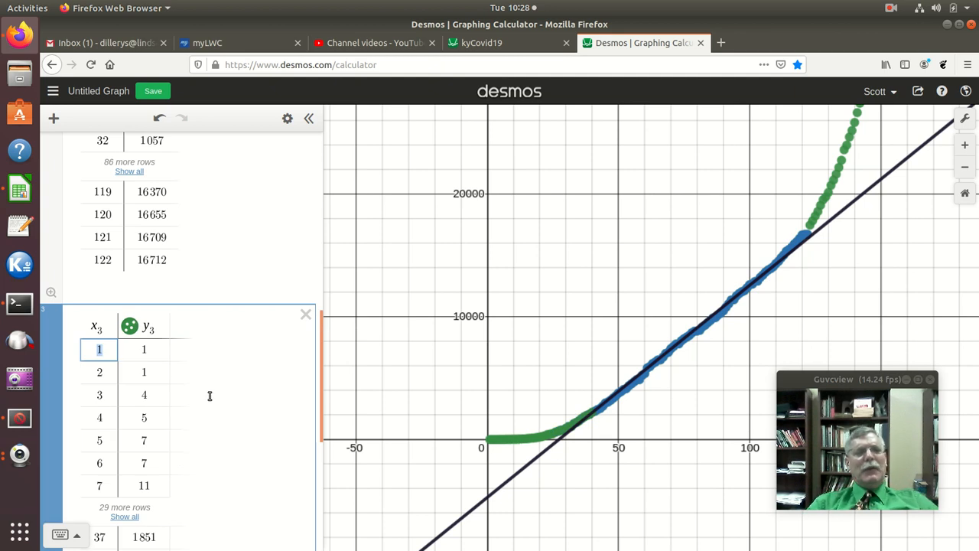
Change the color of the third table's y_3 points to orange
{"action": "scroll", "coordinate": [210, 396], "scroll_direction": "down", "scroll_amount": 3}
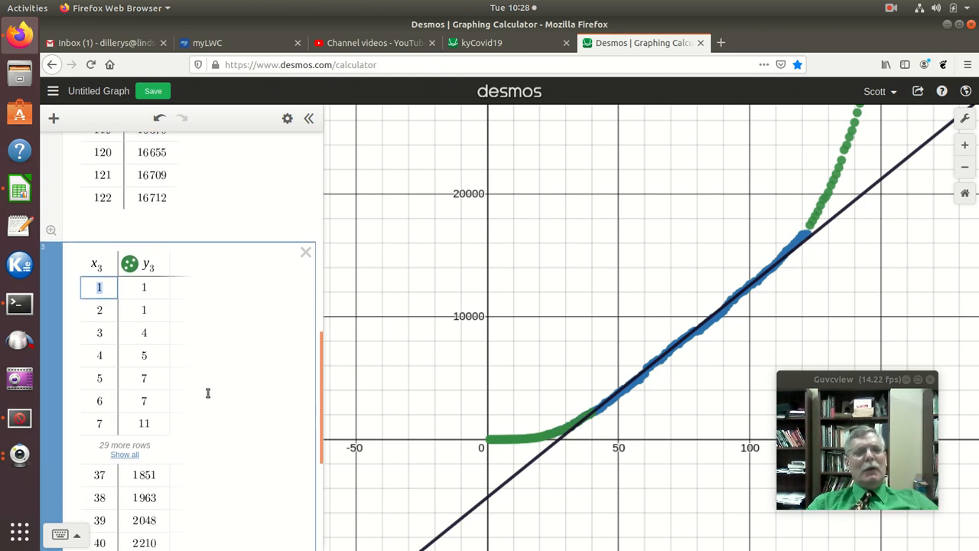
{"action": "scroll", "coordinate": [207, 392], "scroll_direction": "down", "scroll_amount": 1}
{"action": "scroll", "coordinate": [155, 262], "scroll_direction": "up", "scroll_amount": 2}
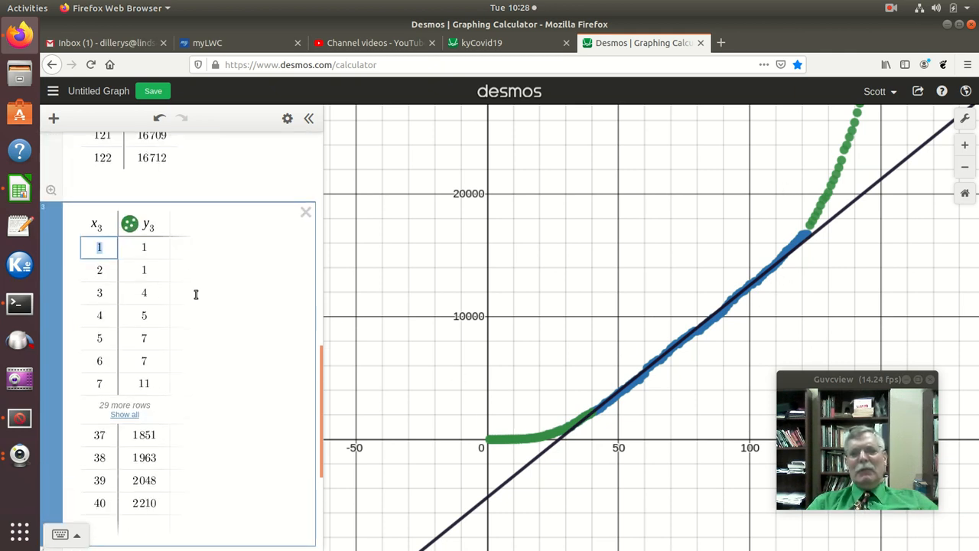
{"action": "left_click", "coordinate": [288, 120]}
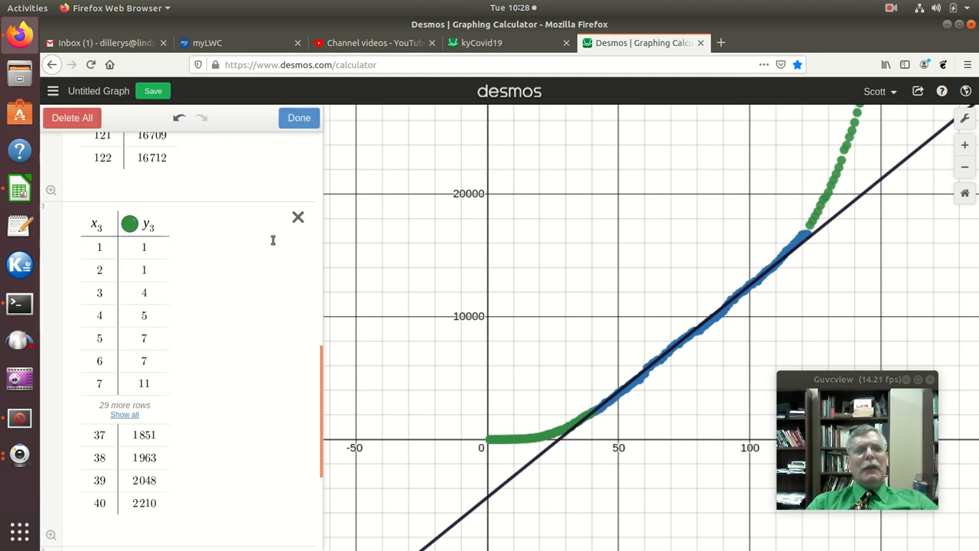
{"action": "left_click", "coordinate": [129, 226]}
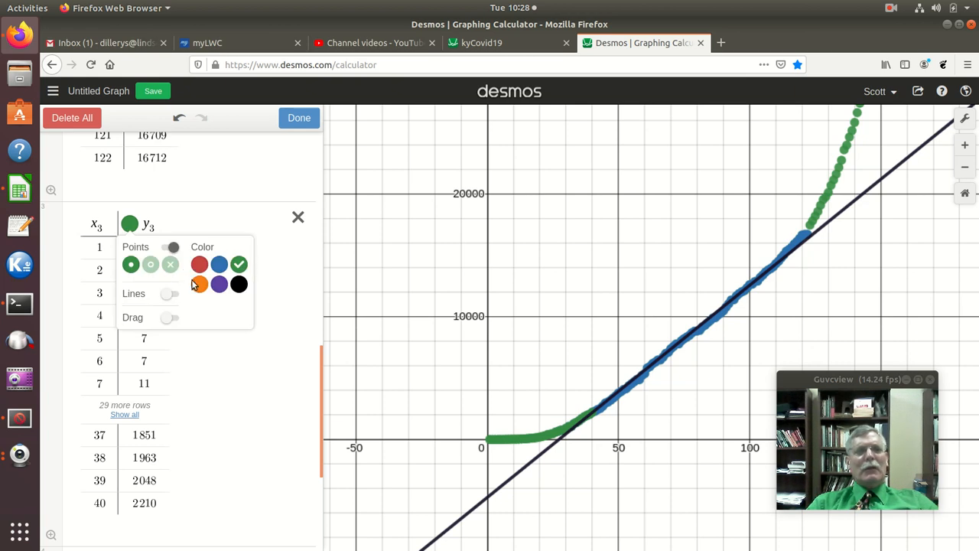
{"action": "left_click", "coordinate": [198, 285]}
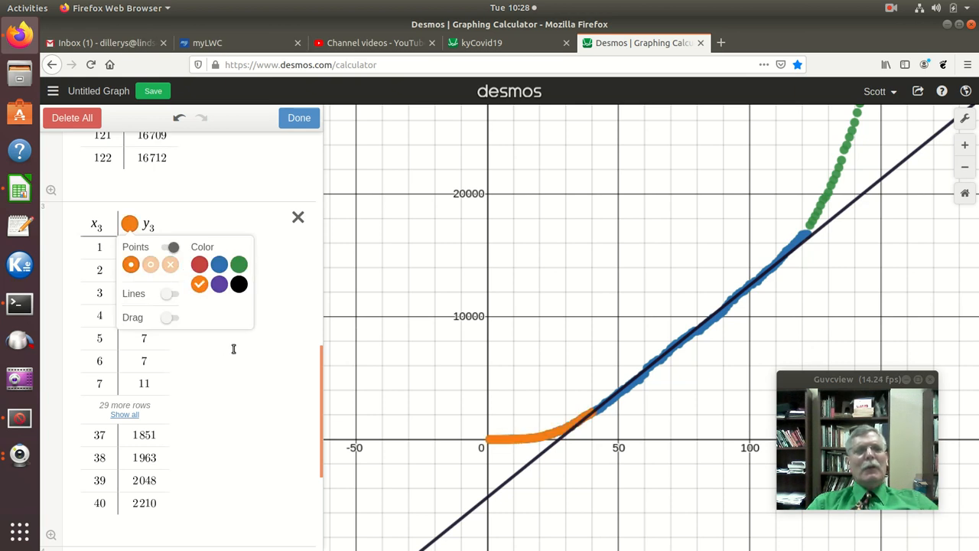
{"action": "left_click", "coordinate": [288, 123]}
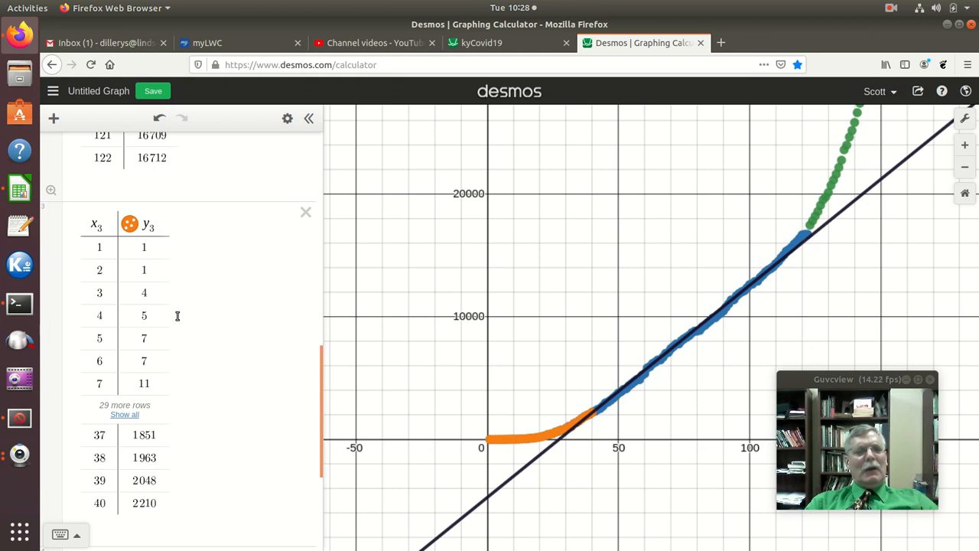
Review the rows of the third table together with the linear regression and line expressions below it
{"action": "scroll", "coordinate": [177, 316], "scroll_direction": "down", "scroll_amount": 3}
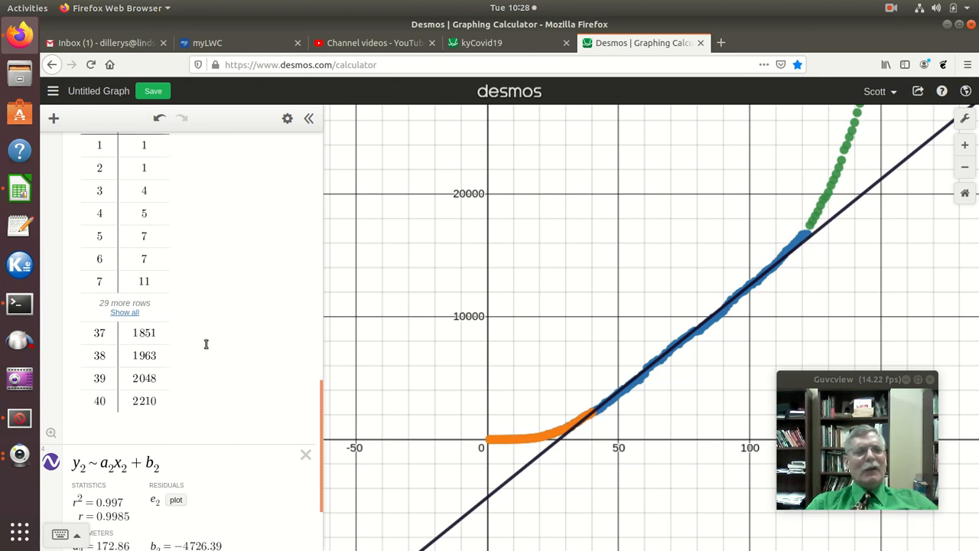
{"action": "scroll", "coordinate": [217, 324], "scroll_direction": "down", "scroll_amount": 2}
{"action": "scroll", "coordinate": [216, 323], "scroll_direction": "up", "scroll_amount": 2}
{"action": "scroll", "coordinate": [215, 322], "scroll_direction": "up", "scroll_amount": 3}
{"action": "scroll", "coordinate": [183, 369], "scroll_direction": "down", "scroll_amount": 2}
{"action": "scroll", "coordinate": [185, 369], "scroll_direction": "down", "scroll_amount": 3}
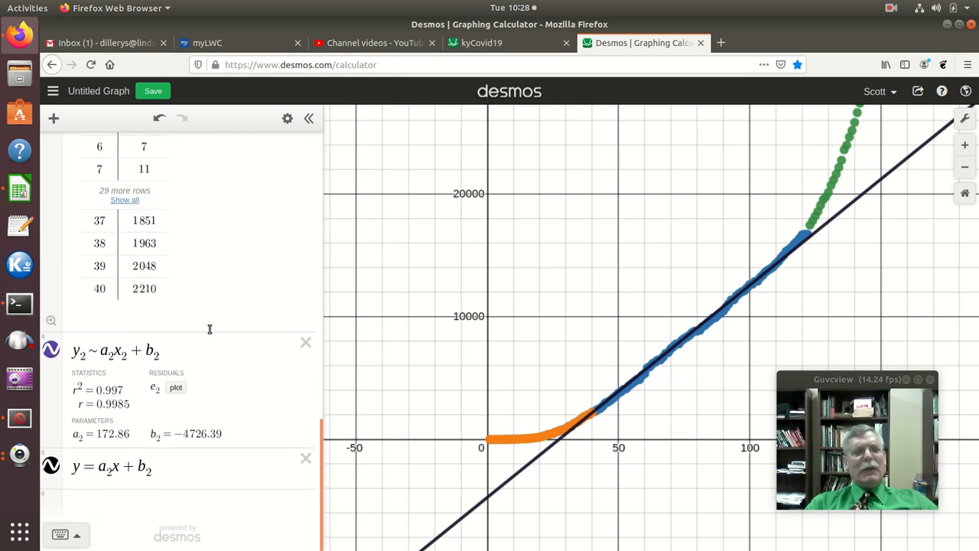
{"action": "scroll", "coordinate": [200, 354], "scroll_direction": "up", "scroll_amount": 3}
{"action": "scroll", "coordinate": [200, 354], "scroll_direction": "up", "scroll_amount": 3}
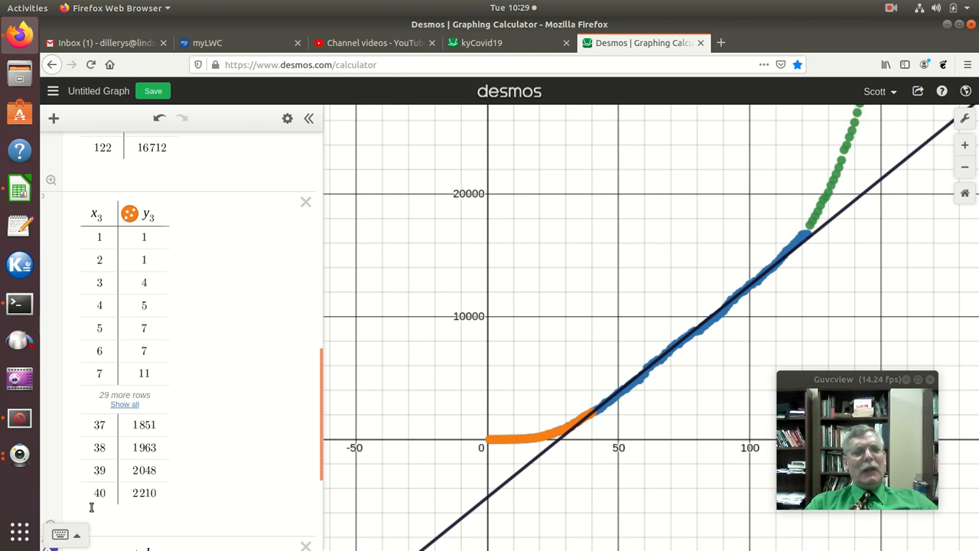
{"action": "scroll", "coordinate": [175, 446], "scroll_direction": "down", "scroll_amount": 5}
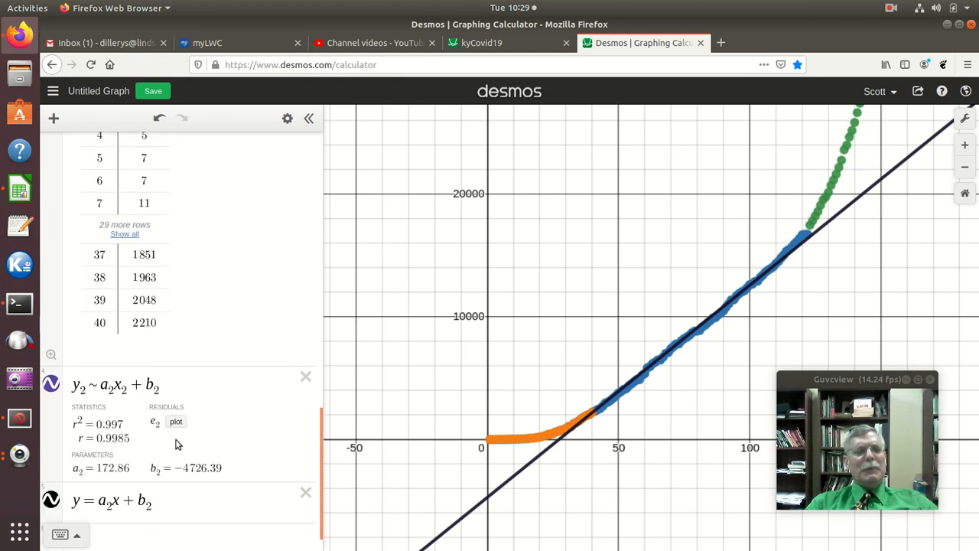
Define the list l = [1,...40] in a new expression below y = a_2x + b_2
{"action": "left_click", "coordinate": [124, 505]}
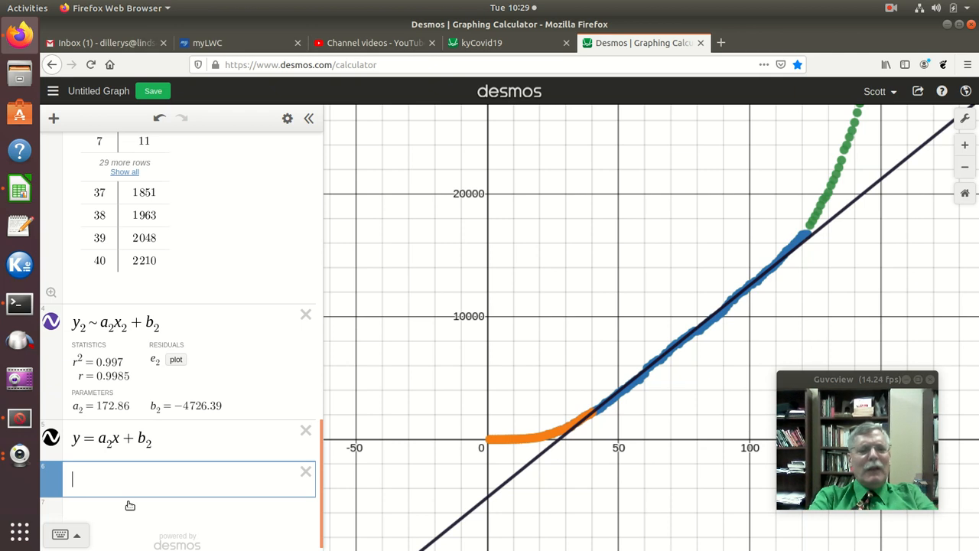
{"action": "type", "text": "l"}
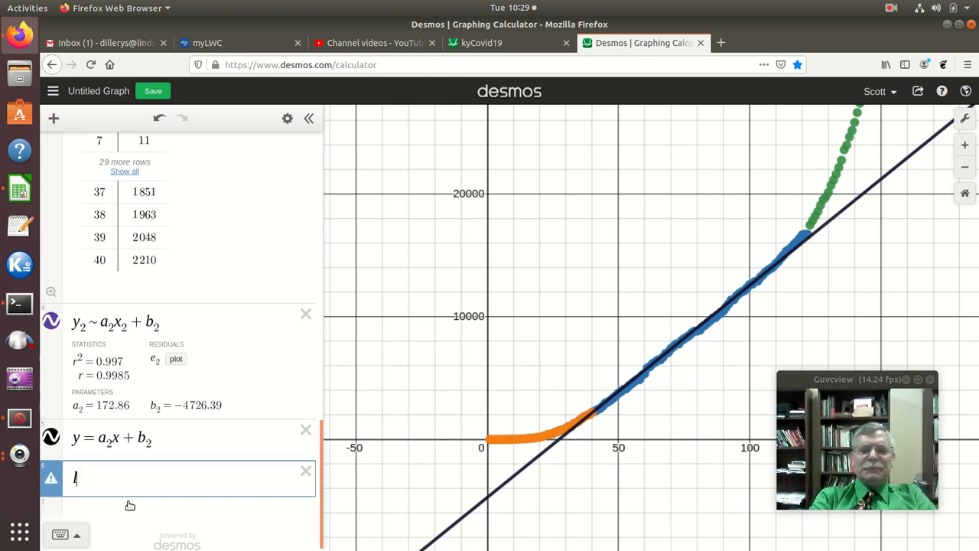
{"action": "type", "text": "="}
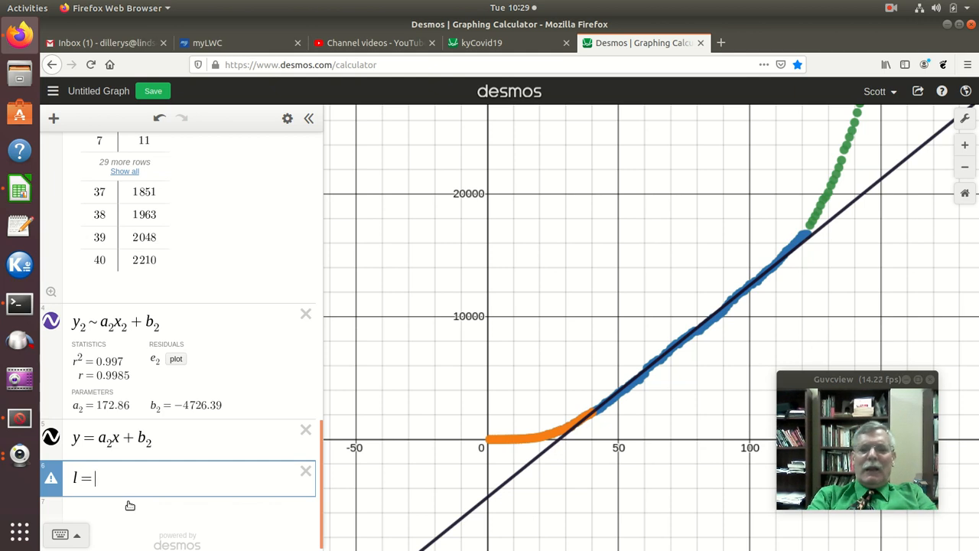
{"action": "type", "text": "["}
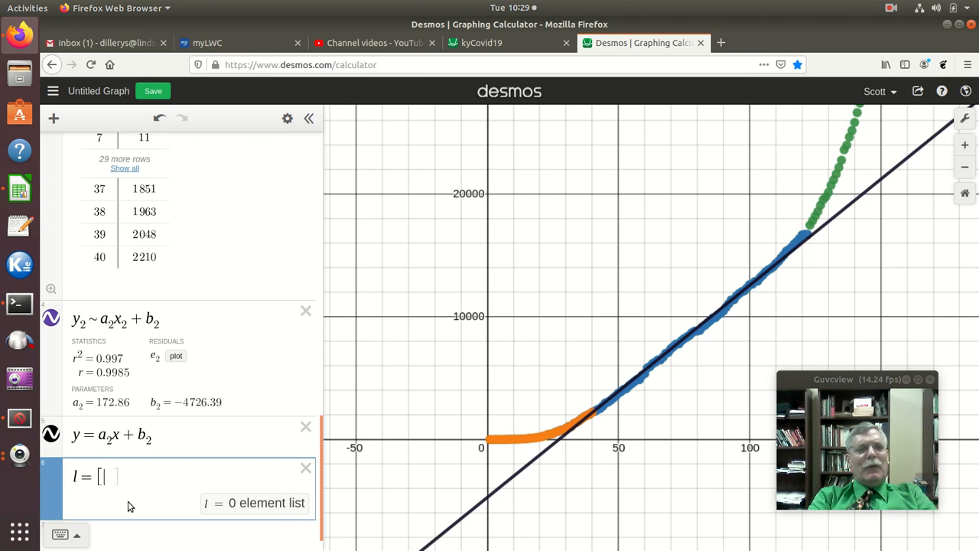
{"action": "type", "text": "1"}
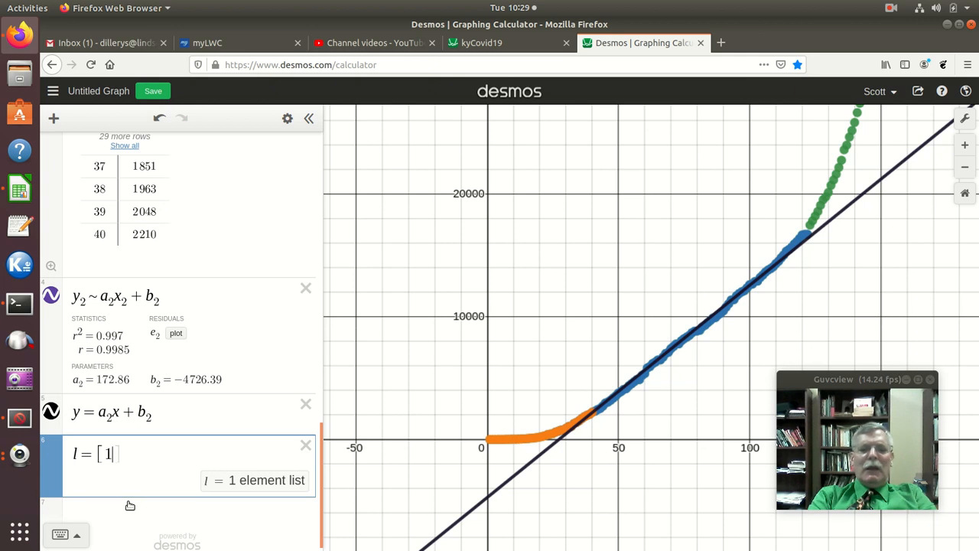
{"action": "type", "text": "..."}
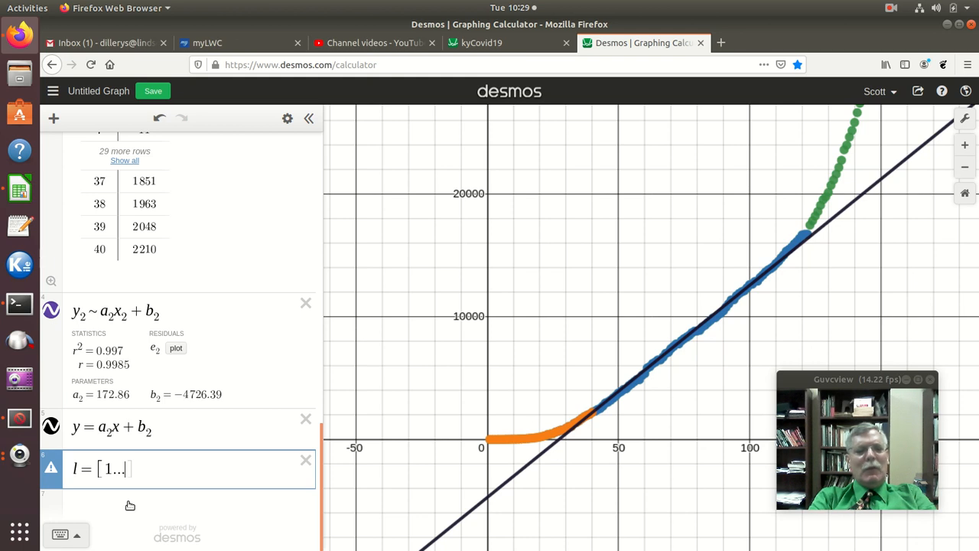
{"action": "type", "text": "40"}
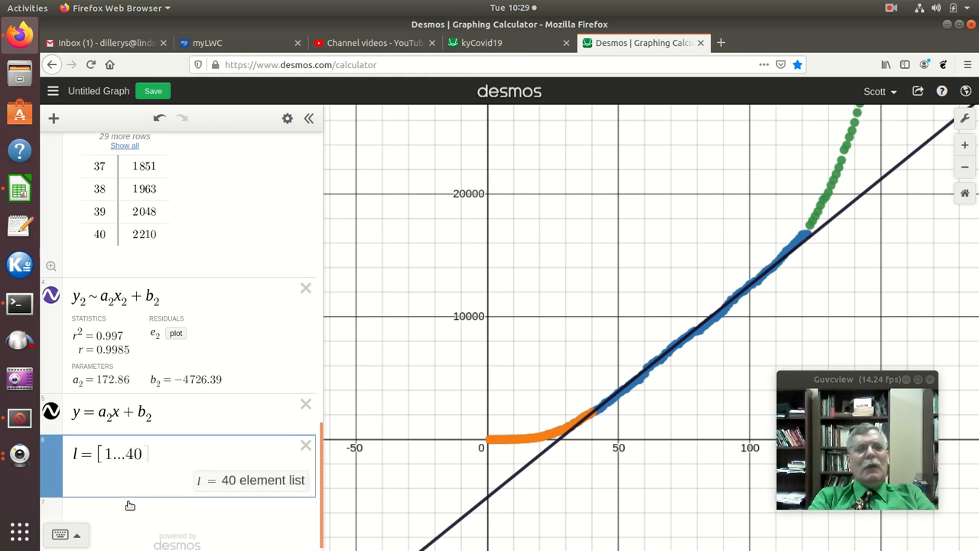
{"action": "type", "text": "]"}
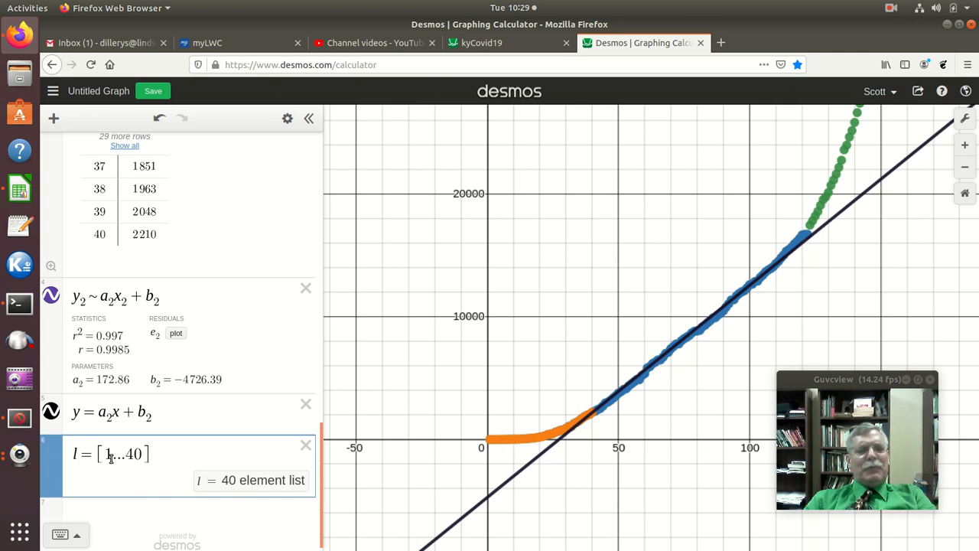
{"action": "type", "text": ","}
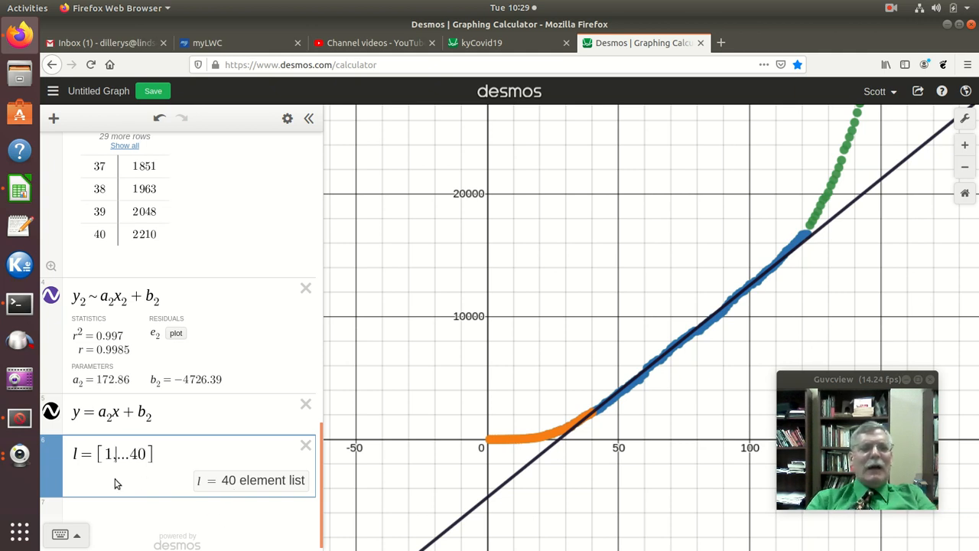
{"action": "key", "text": "Right"}
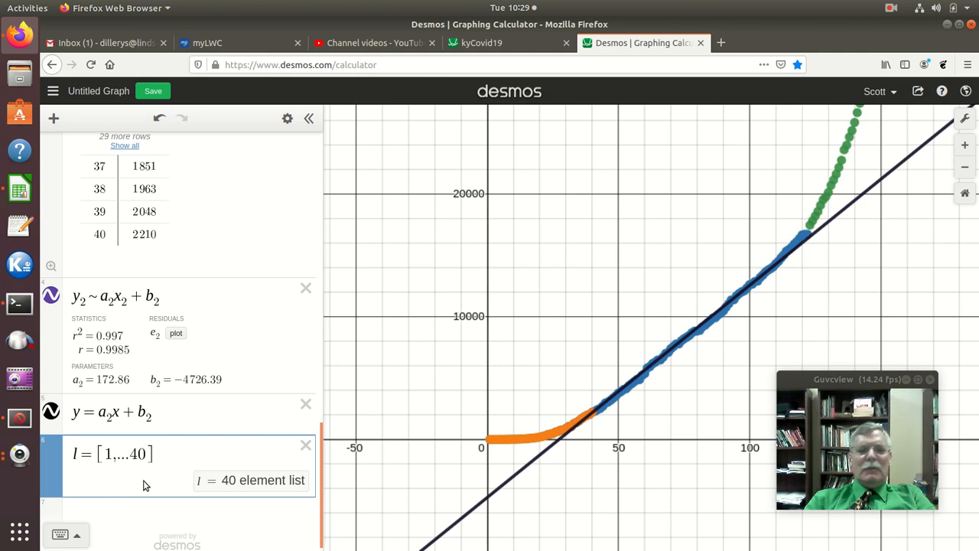
Add the missing comma before 40 so the list definition reads l = [1,...,40]
{"action": "type", "text": ","}
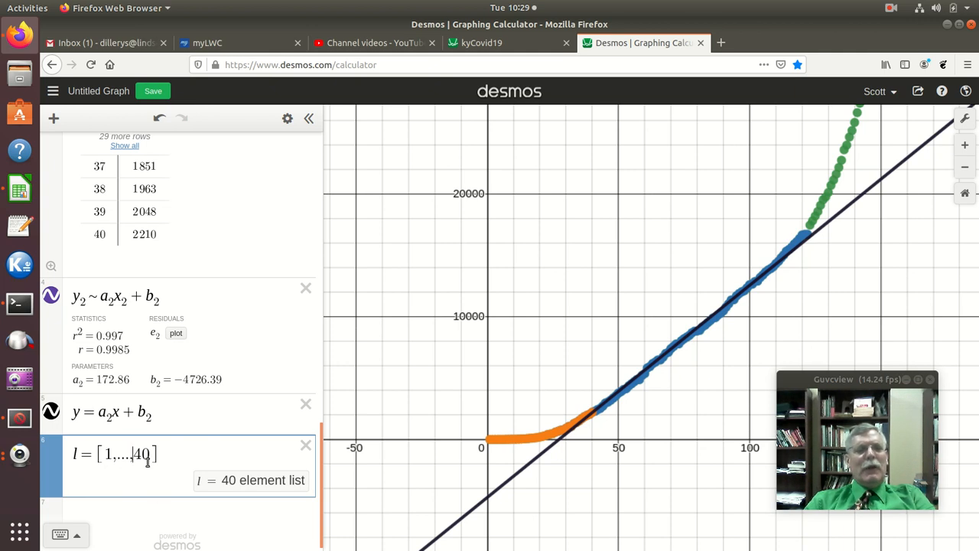
Try 2 and 5 as the second element of list l, and restore the definition to l = [1,...,40]
{"action": "left_click", "coordinate": [116, 457]}
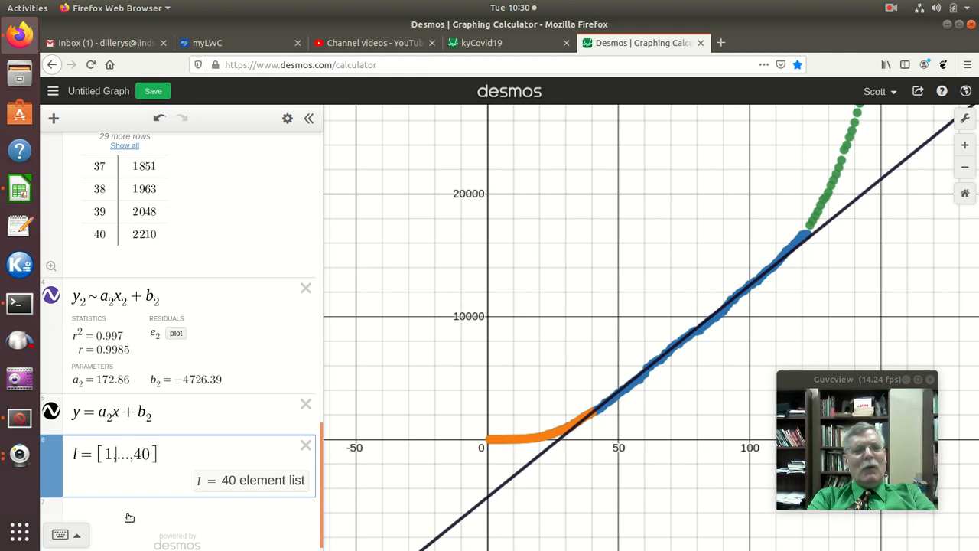
{"action": "type", "text": "2"}
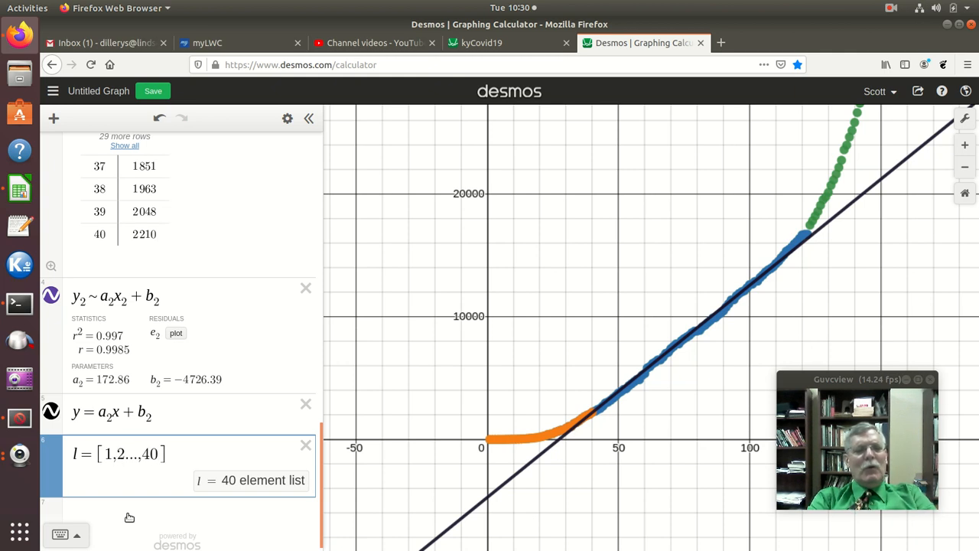
{"action": "type", "text": ","}
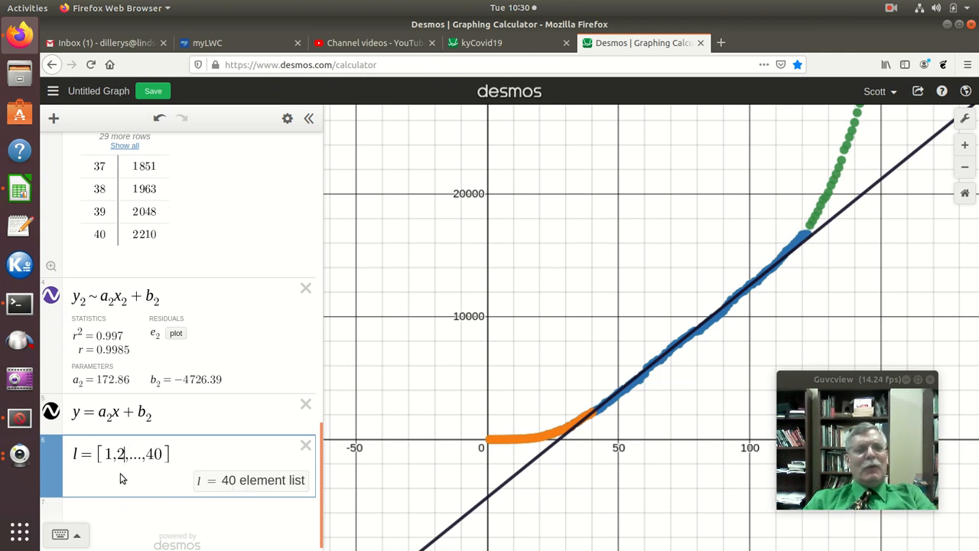
{"action": "key", "text": "BackSpace"}
{"action": "key", "text": "BackSpace"}
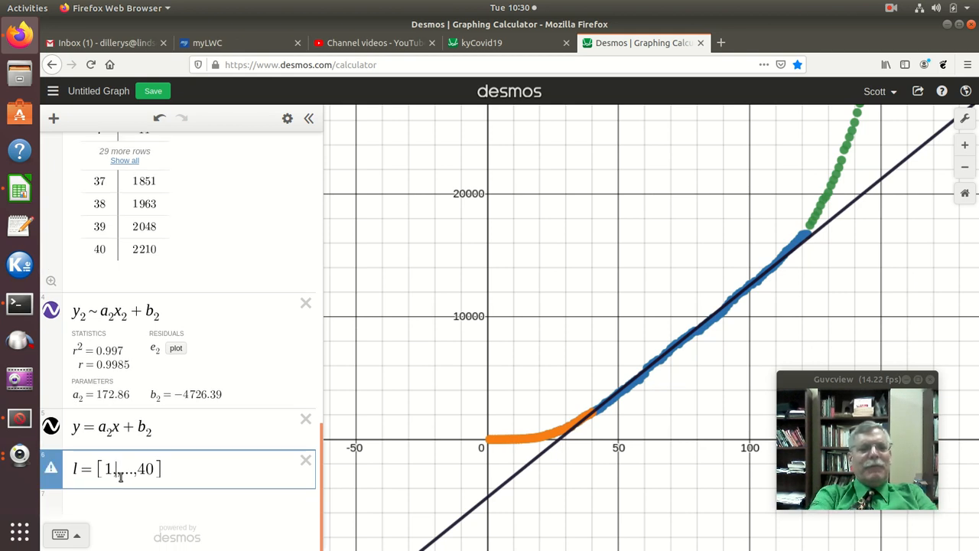
{"action": "type", "text": "5,"}
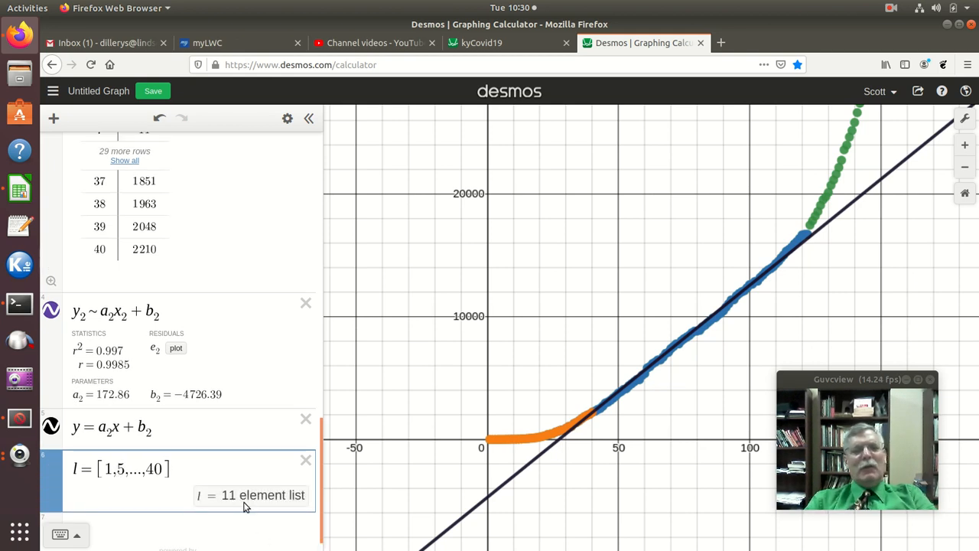
{"action": "scroll", "coordinate": [244, 504], "scroll_direction": "down", "scroll_amount": 1}
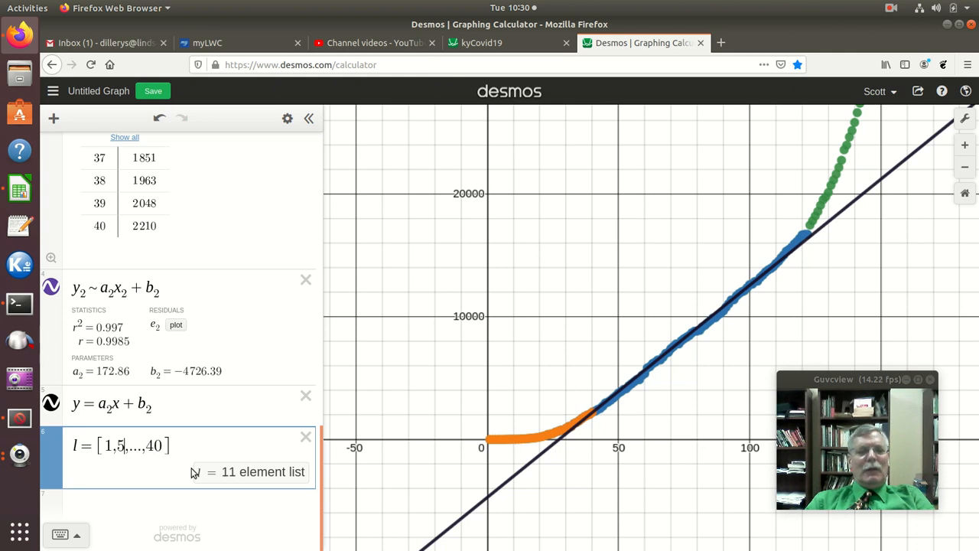
{"action": "key", "text": "BackSpace"}
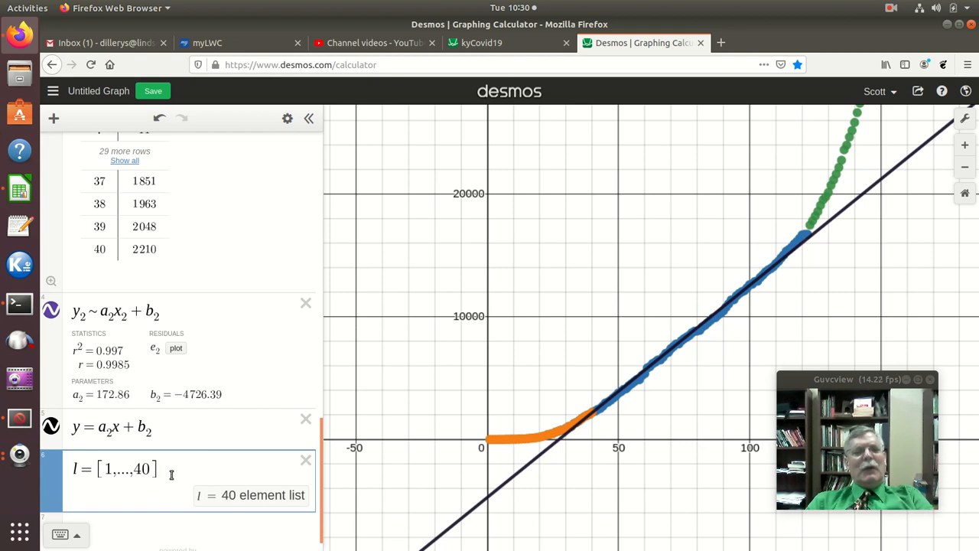
Define x_4 = x_1[l] in a new expression below the list l to extract the first 40 days from the first table
{"action": "scroll", "coordinate": [171, 478], "scroll_direction": "down", "scroll_amount": 1}
{"action": "scroll", "coordinate": [171, 478], "scroll_direction": "up", "scroll_amount": 4}
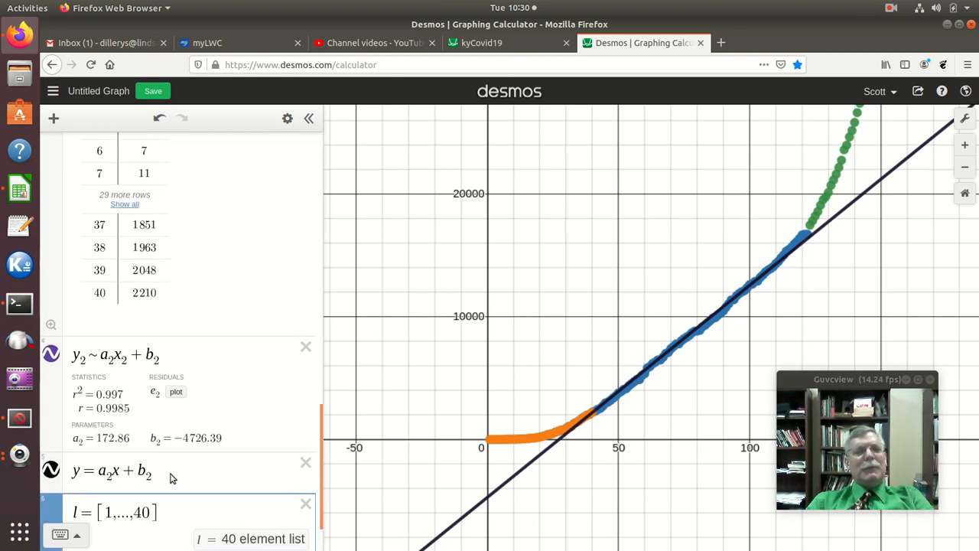
{"action": "scroll", "coordinate": [172, 478], "scroll_direction": "up", "scroll_amount": 5}
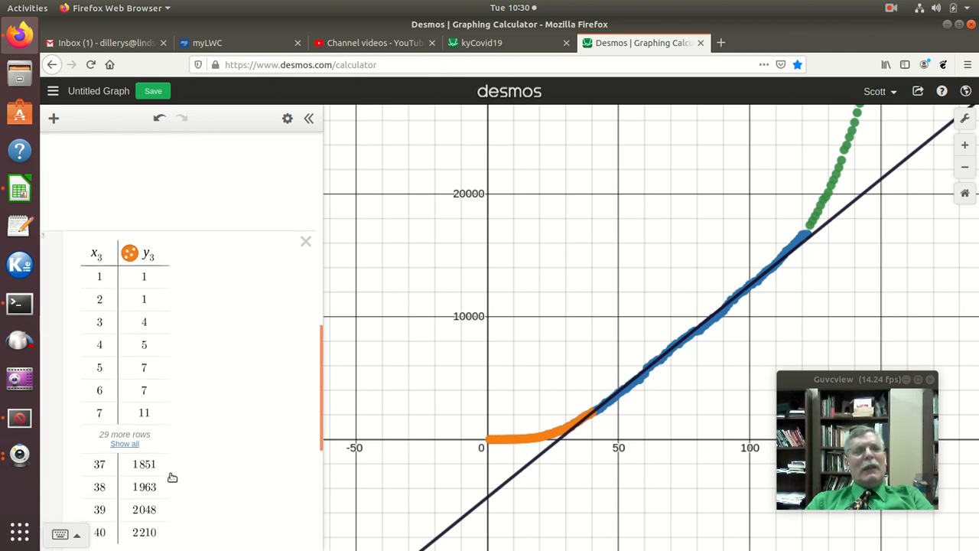
{"action": "scroll", "coordinate": [194, 382], "scroll_direction": "down", "scroll_amount": 9}
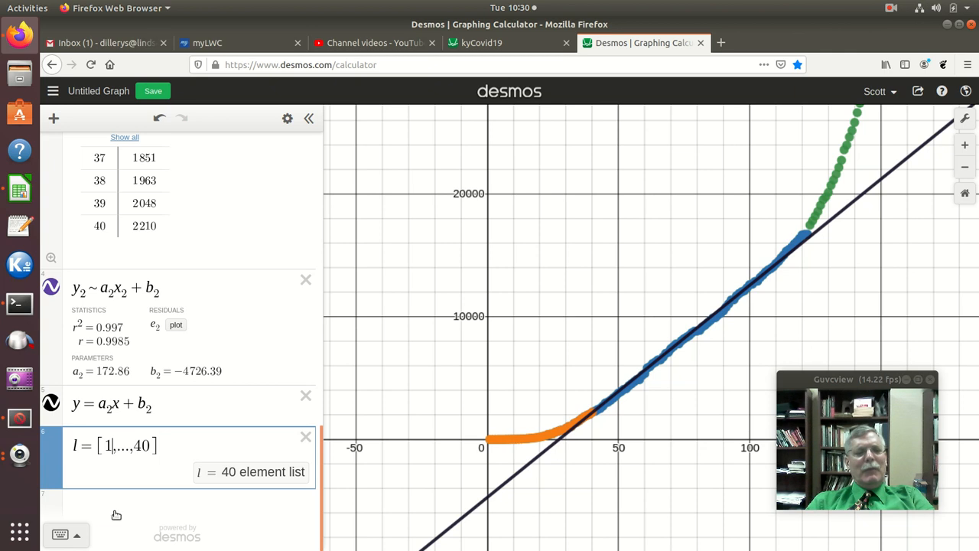
{"action": "left_click", "coordinate": [111, 501]}
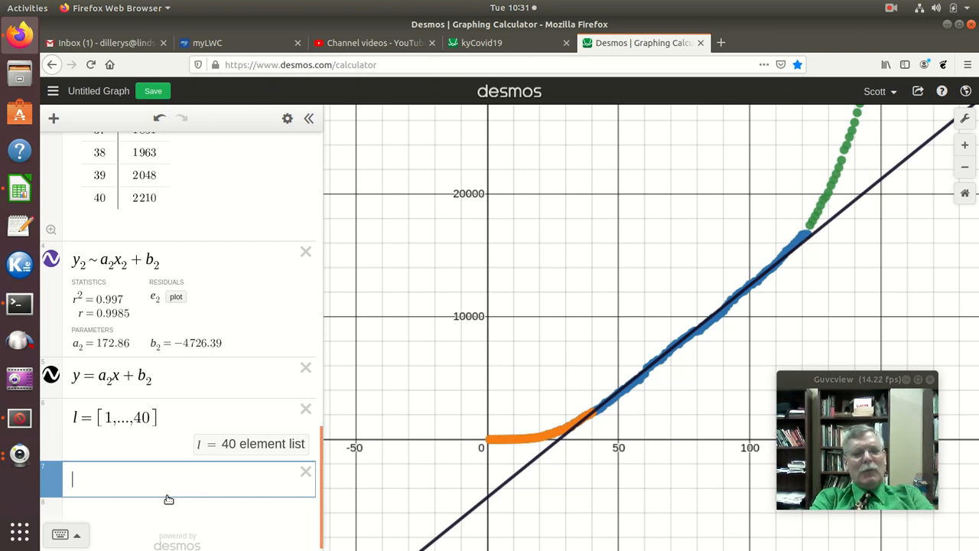
{"action": "type", "text": "x_1"}
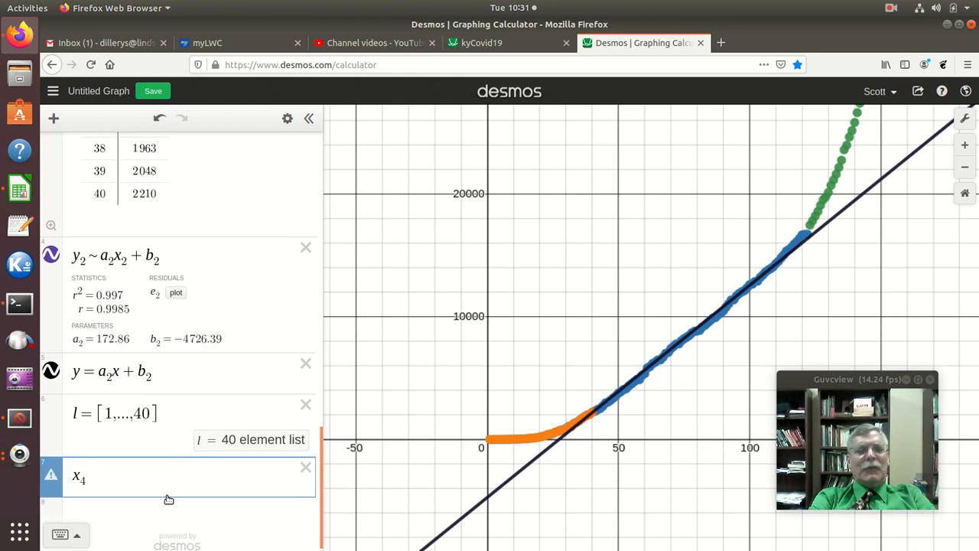
{"action": "type", "text": "="}
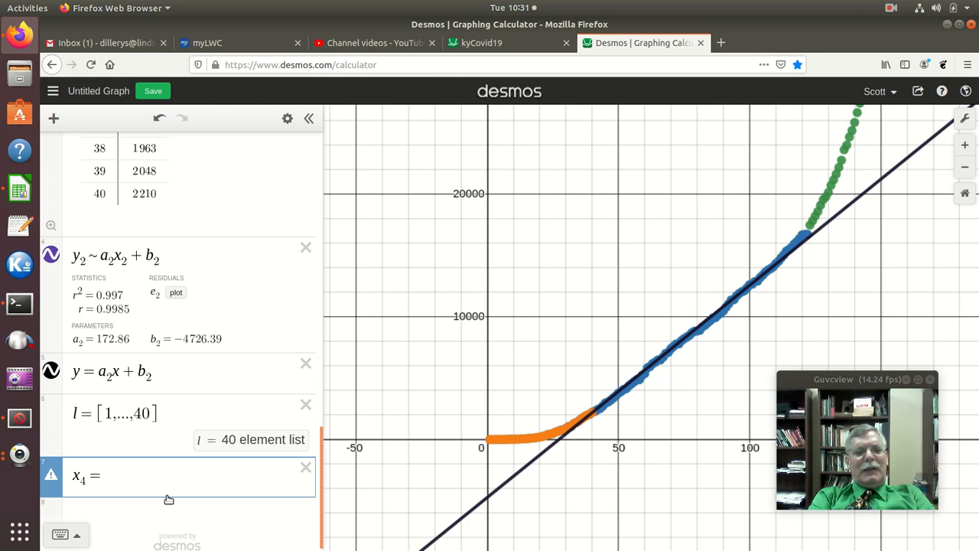
{"action": "type", "text": "x1"}
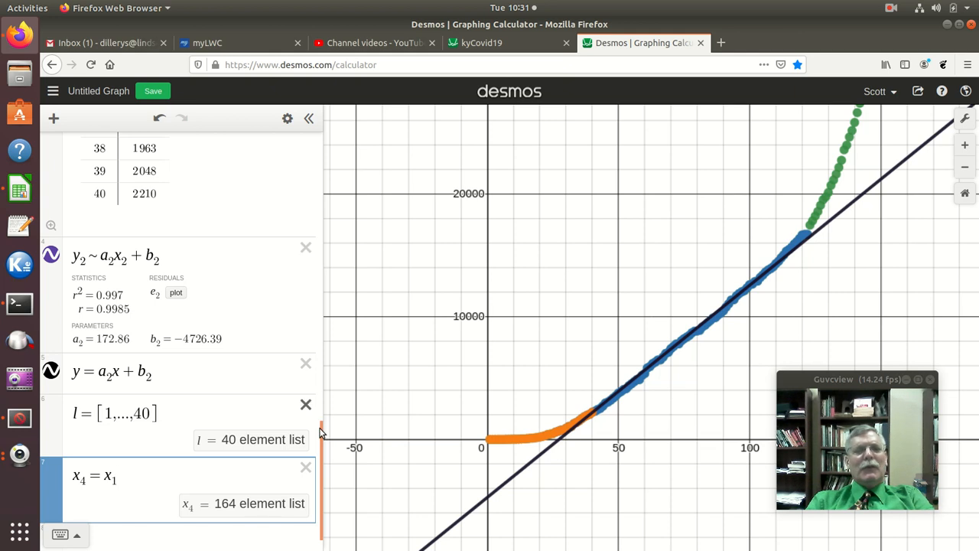
{"action": "left_click_drag", "start_coordinate": [319, 442], "coordinate": [315, 142]}
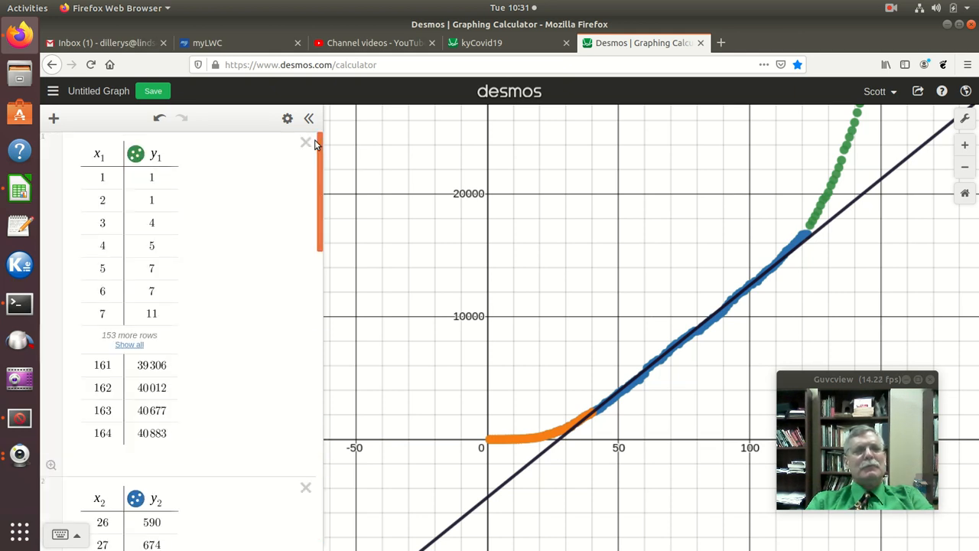
{"action": "left_click_drag", "start_coordinate": [314, 139], "coordinate": [314, 470]}
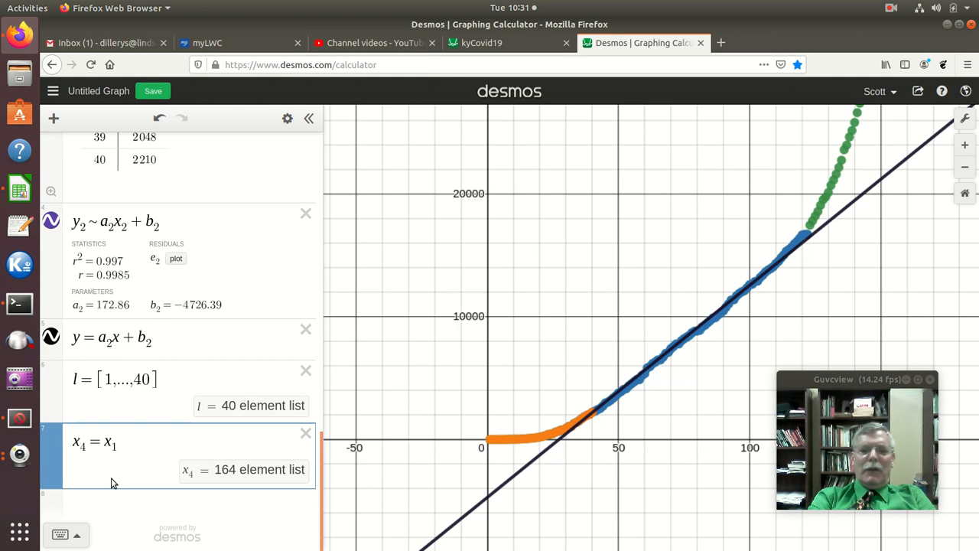
{"action": "type", "text": "[l"}
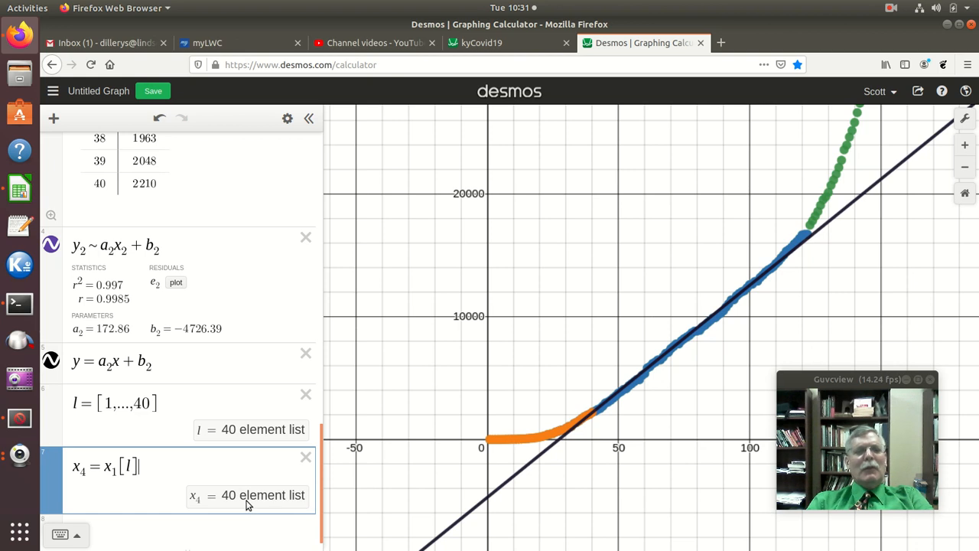
{"action": "scroll", "coordinate": [243, 505], "scroll_direction": "down", "scroll_amount": 1}
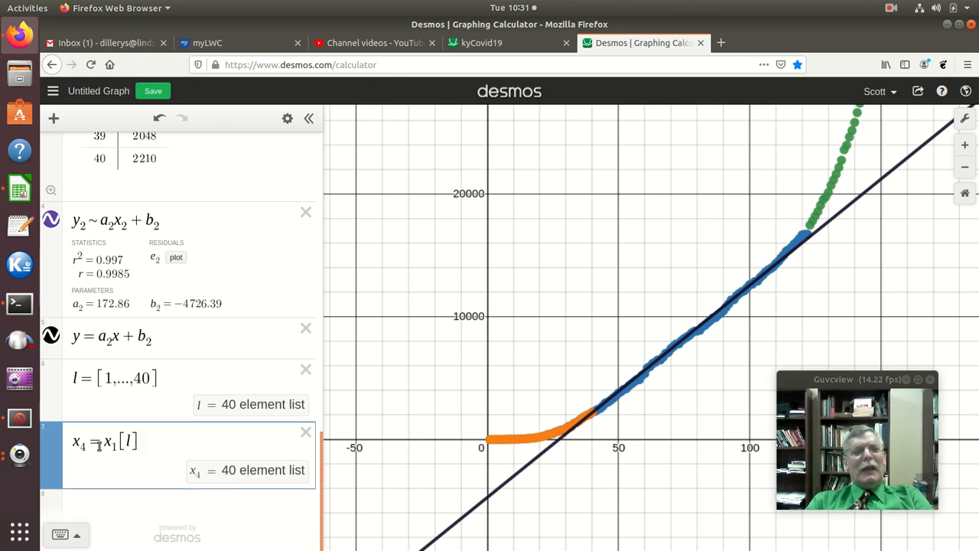
Define y_4 = y_1[l] in a new expression below x_4 to extract the matching case counts
{"action": "scroll", "coordinate": [96, 448], "scroll_direction": "up", "scroll_amount": 5}
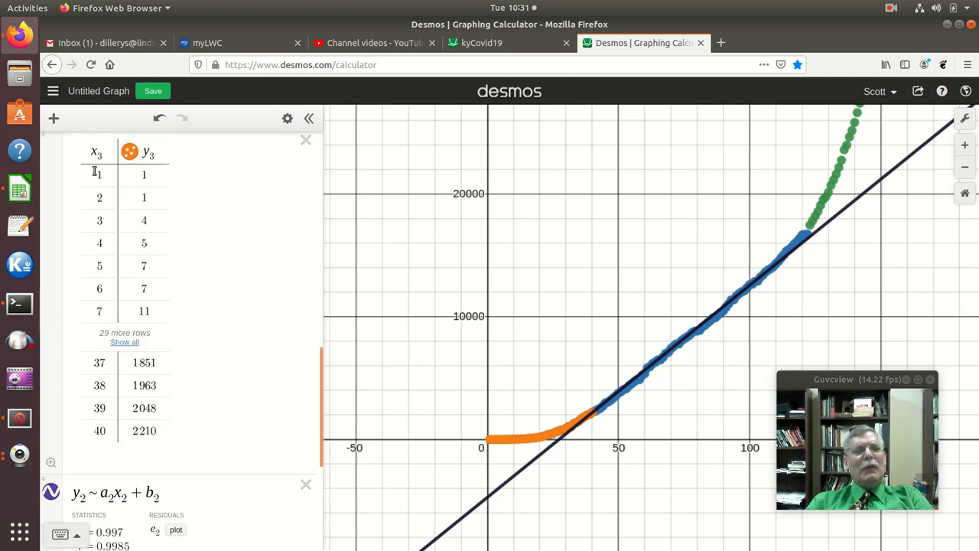
{"action": "scroll", "coordinate": [131, 406], "scroll_direction": "down", "scroll_amount": 5}
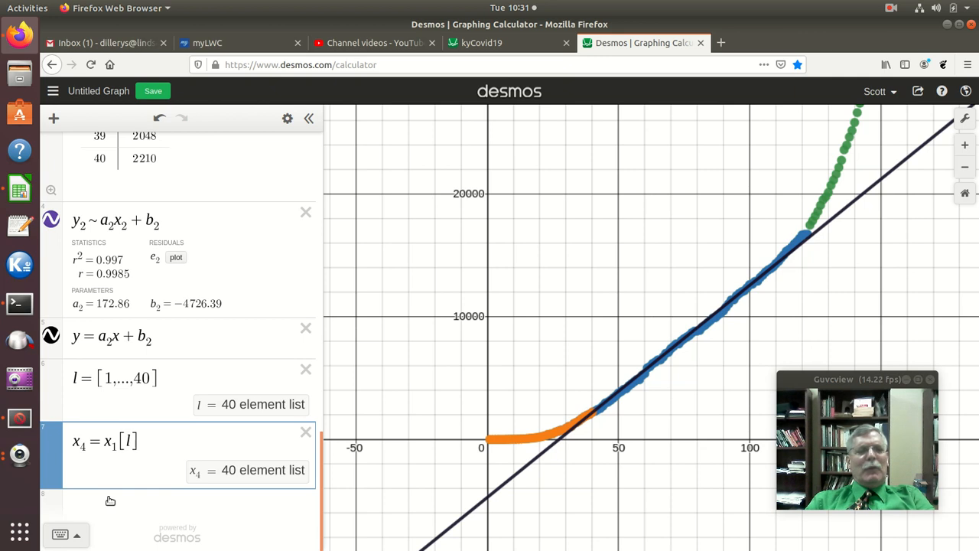
{"action": "left_click", "coordinate": [126, 491]}
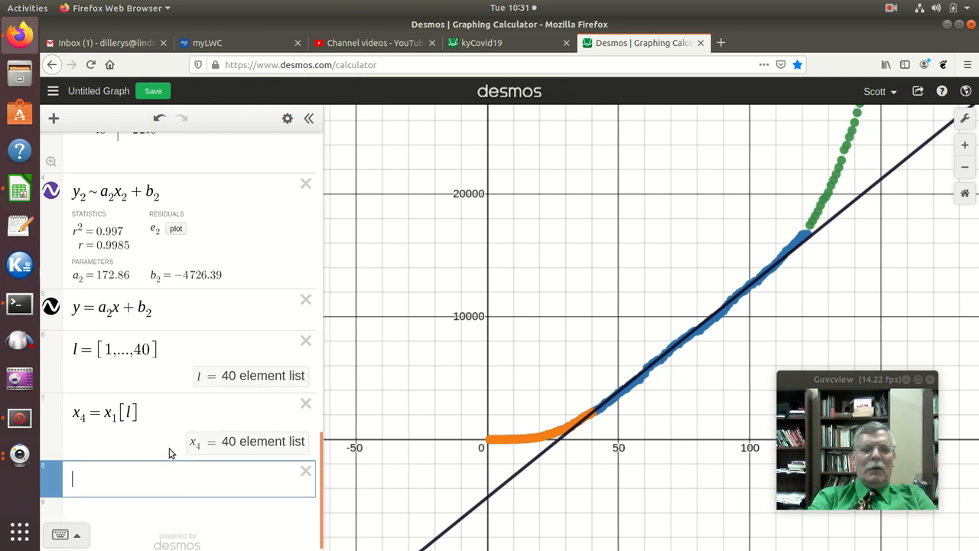
{"action": "type", "text": "y4 "}
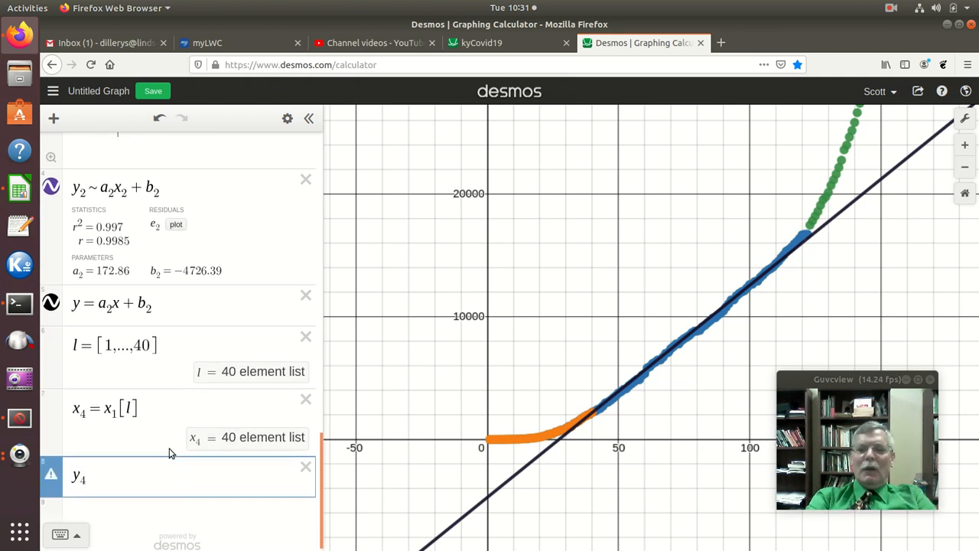
{"action": "type", "text": "= y"}
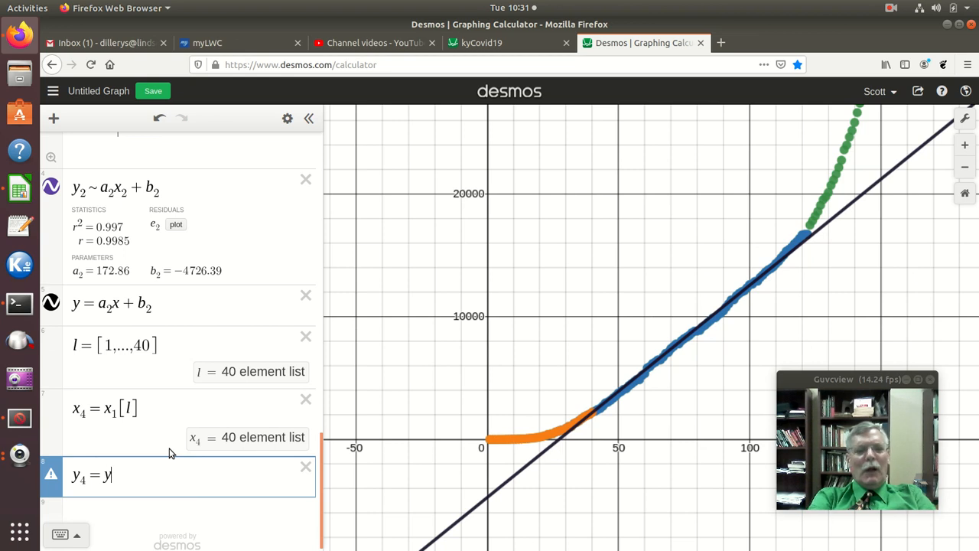
{"action": "type", "text": "1[l"}
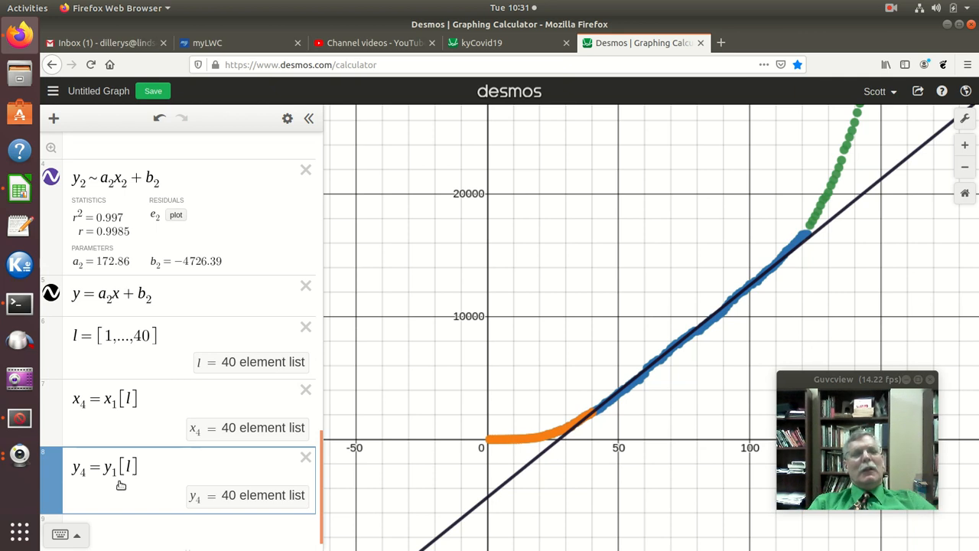
Compare the second and third data tables with the list-based definitions of x_4 and y_4 below the regression
{"action": "scroll", "coordinate": [181, 351], "scroll_direction": "up", "scroll_amount": 5}
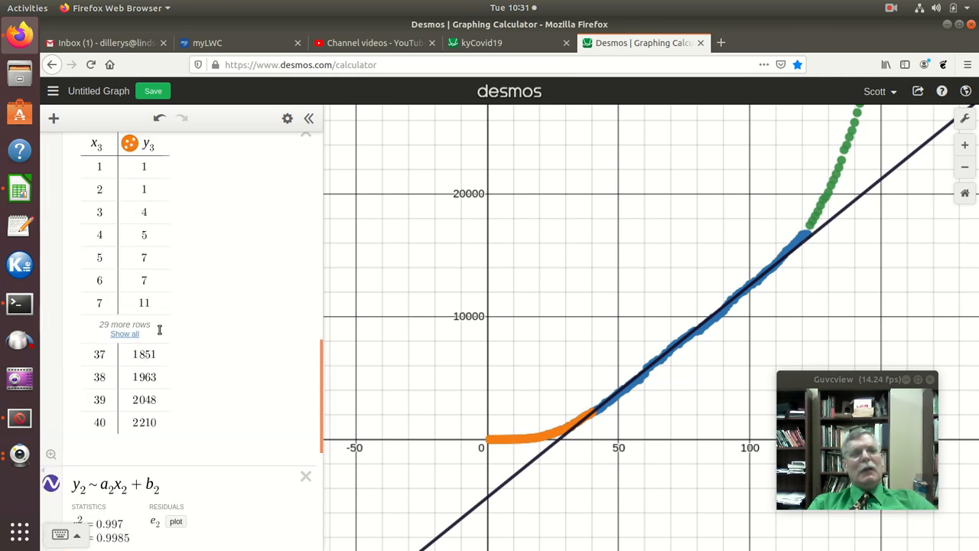
{"action": "scroll", "coordinate": [168, 336], "scroll_direction": "down", "scroll_amount": 2}
{"action": "scroll", "coordinate": [170, 329], "scroll_direction": "down", "scroll_amount": 3}
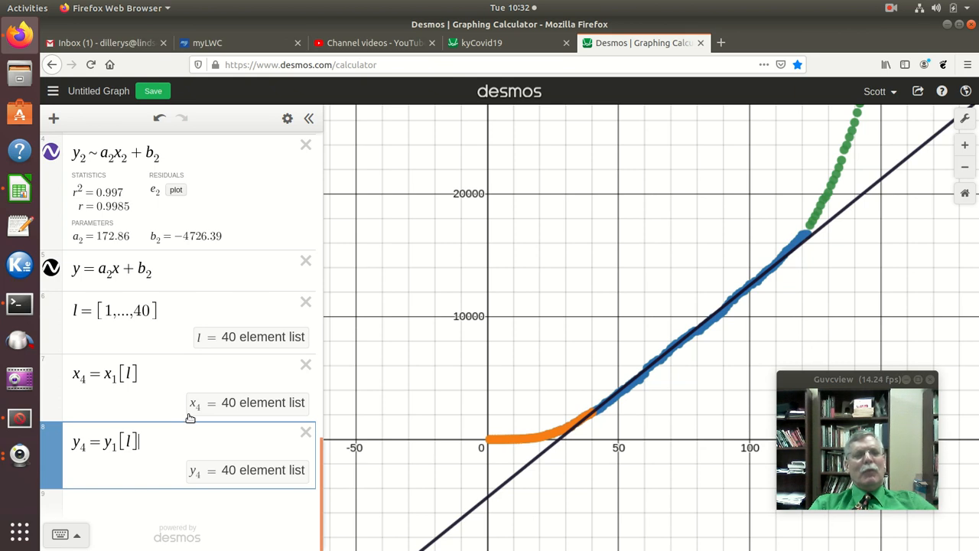
{"action": "scroll", "coordinate": [192, 398], "scroll_direction": "up", "scroll_amount": 5}
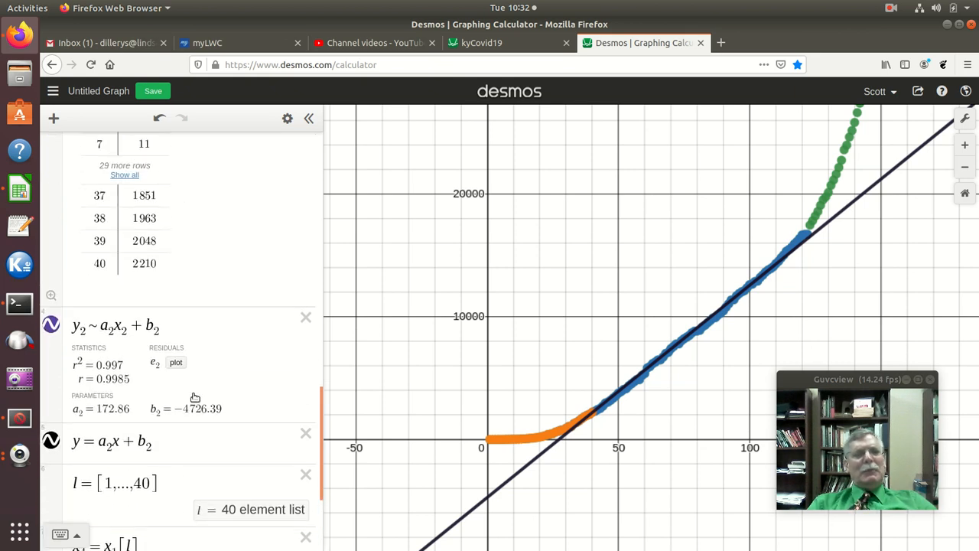
{"action": "scroll", "coordinate": [195, 394], "scroll_direction": "up", "scroll_amount": 6}
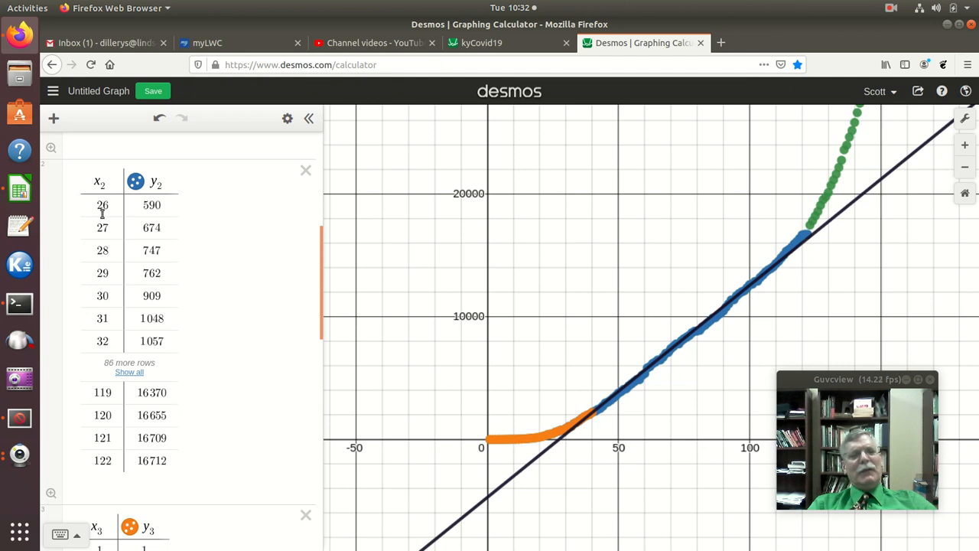
{"action": "scroll", "coordinate": [146, 432], "scroll_direction": "down", "scroll_amount": 7}
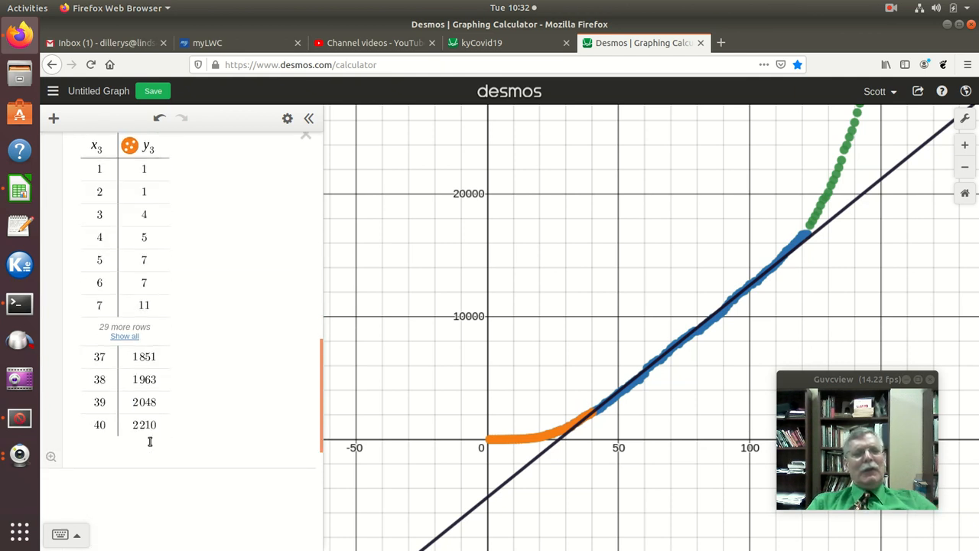
{"action": "scroll", "coordinate": [150, 440], "scroll_direction": "down", "scroll_amount": 3}
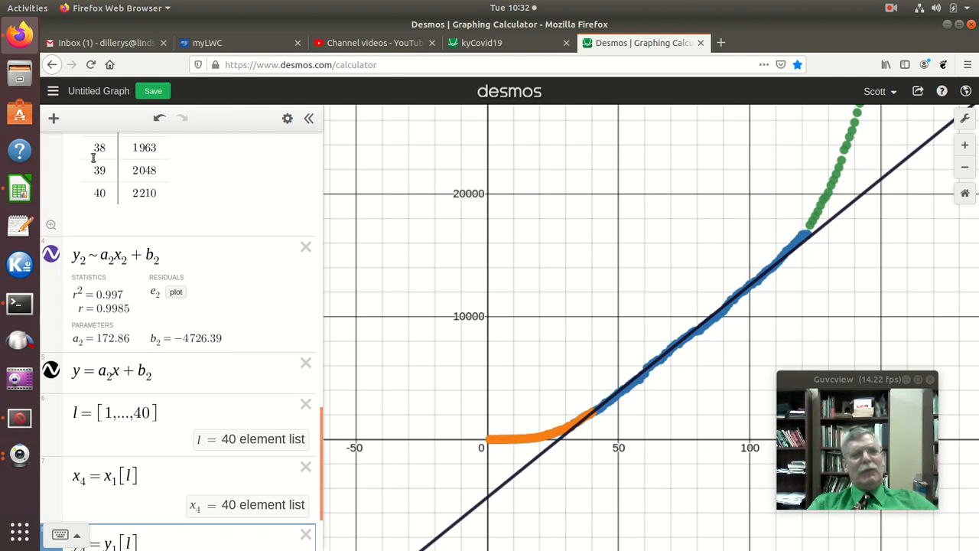
{"action": "scroll", "coordinate": [94, 214], "scroll_direction": "up", "scroll_amount": 3}
{"action": "scroll", "coordinate": [126, 306], "scroll_direction": "down", "scroll_amount": 5}
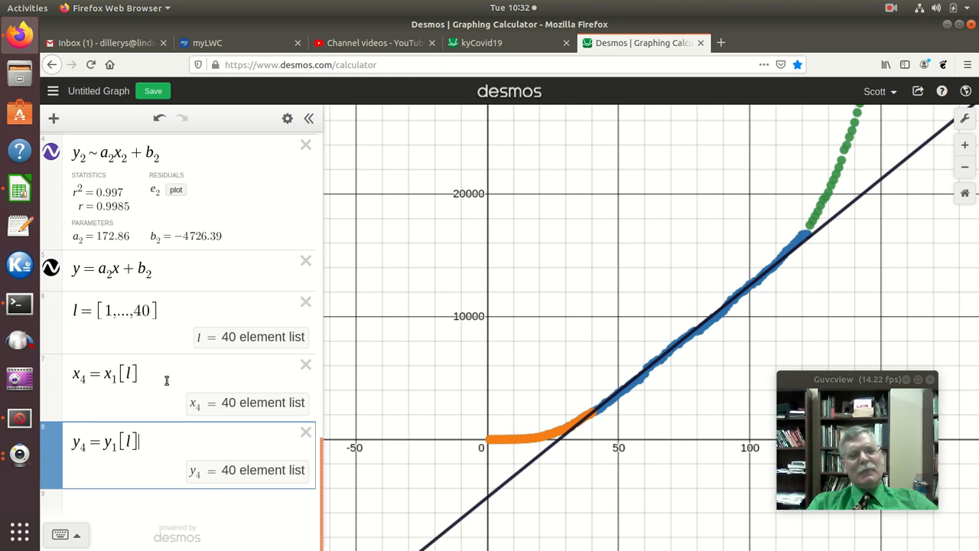
{"action": "scroll", "coordinate": [177, 357], "scroll_direction": "up", "scroll_amount": 5}
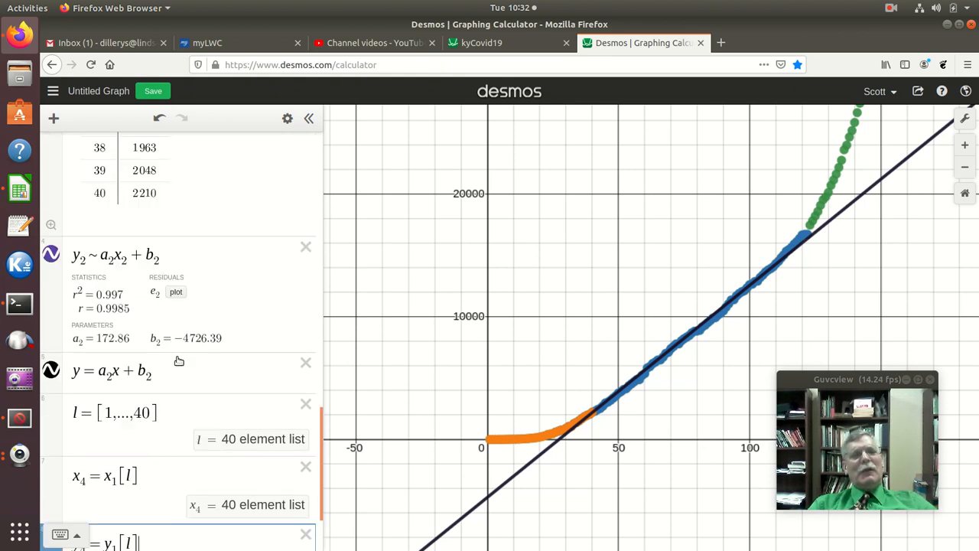
{"action": "scroll", "coordinate": [177, 357], "scroll_direction": "up", "scroll_amount": 3}
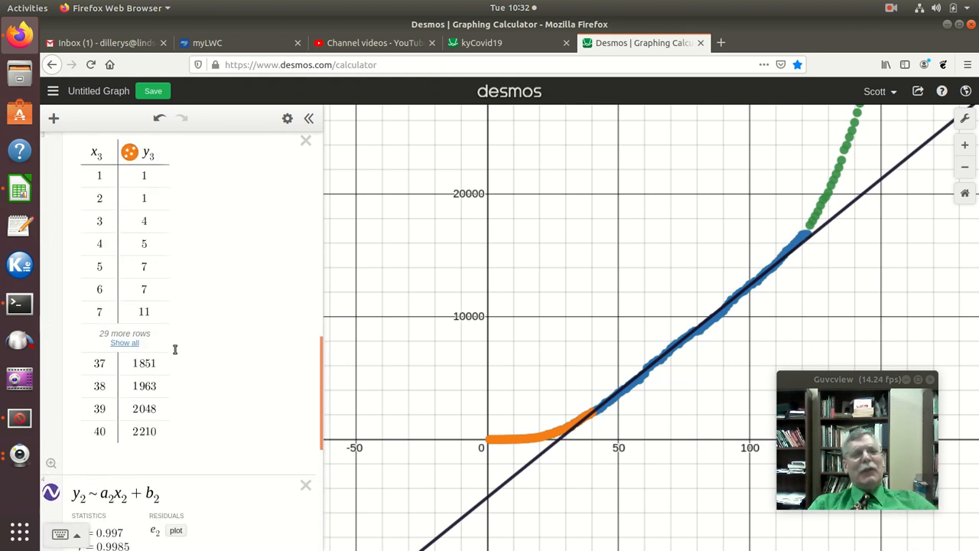
{"action": "scroll", "coordinate": [174, 348], "scroll_direction": "down", "scroll_amount": 3}
{"action": "scroll", "coordinate": [168, 350], "scroll_direction": "up", "scroll_amount": 11}
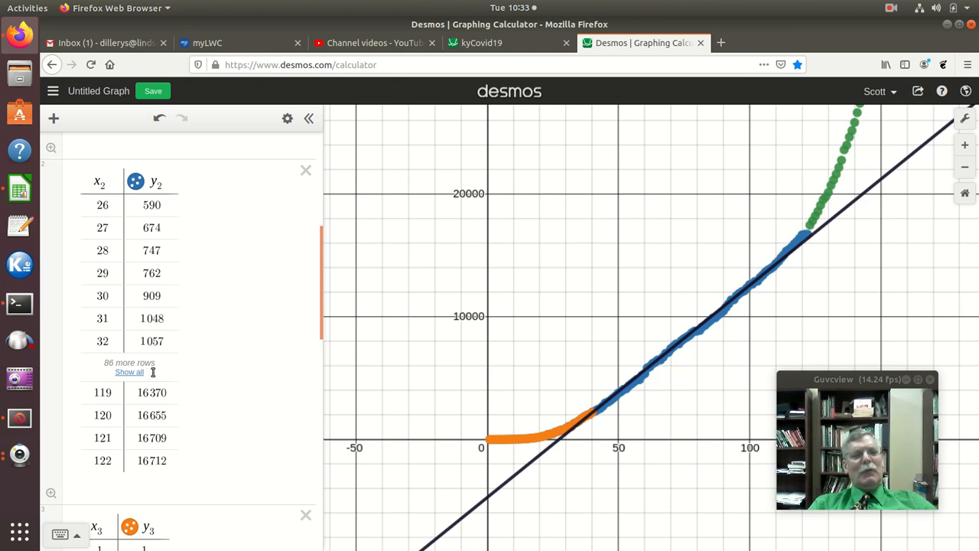
Add the expression x_2.length below the y_4 definition to get the number of entries in the second table
{"action": "scroll", "coordinate": [187, 336], "scroll_direction": "down", "scroll_amount": 8}
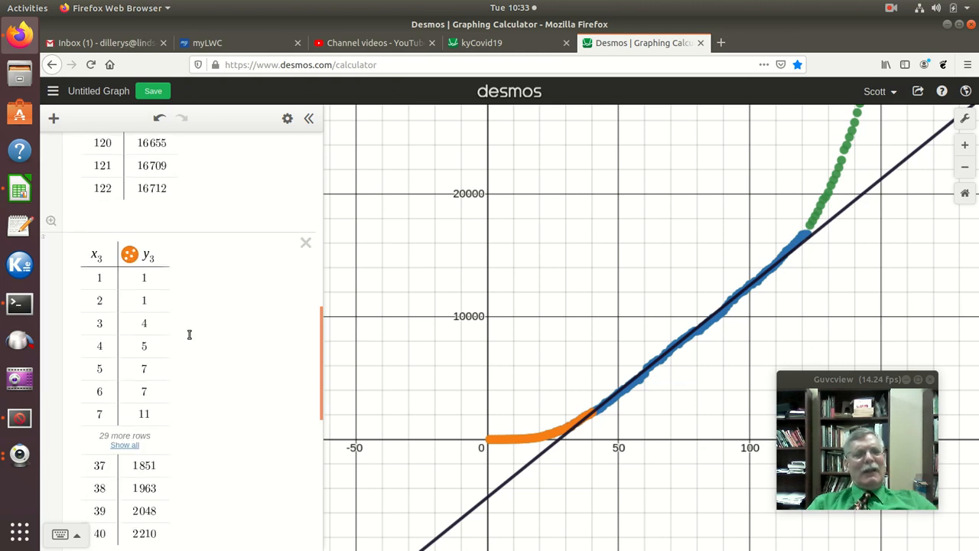
{"action": "scroll", "coordinate": [189, 332], "scroll_direction": "down", "scroll_amount": 10}
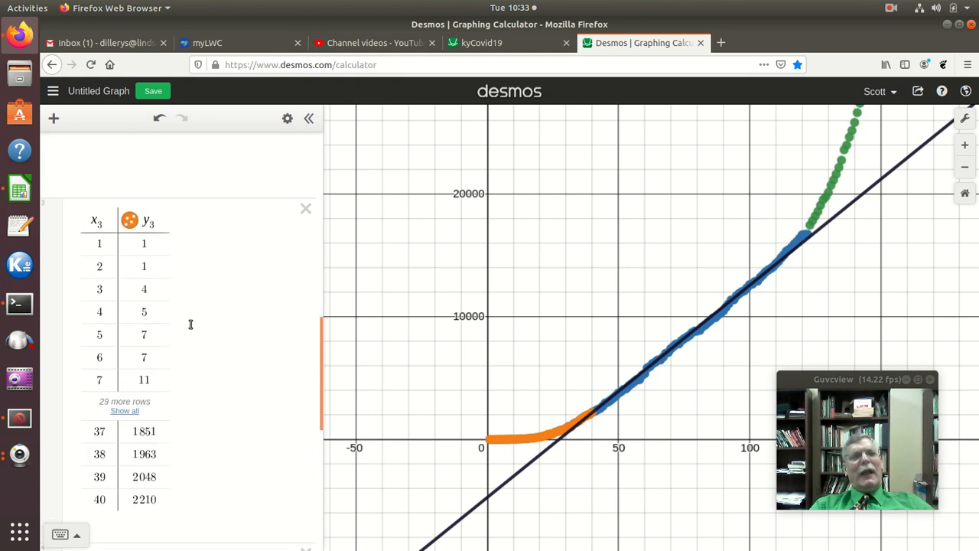
{"action": "scroll", "coordinate": [191, 324], "scroll_direction": "up", "scroll_amount": 2}
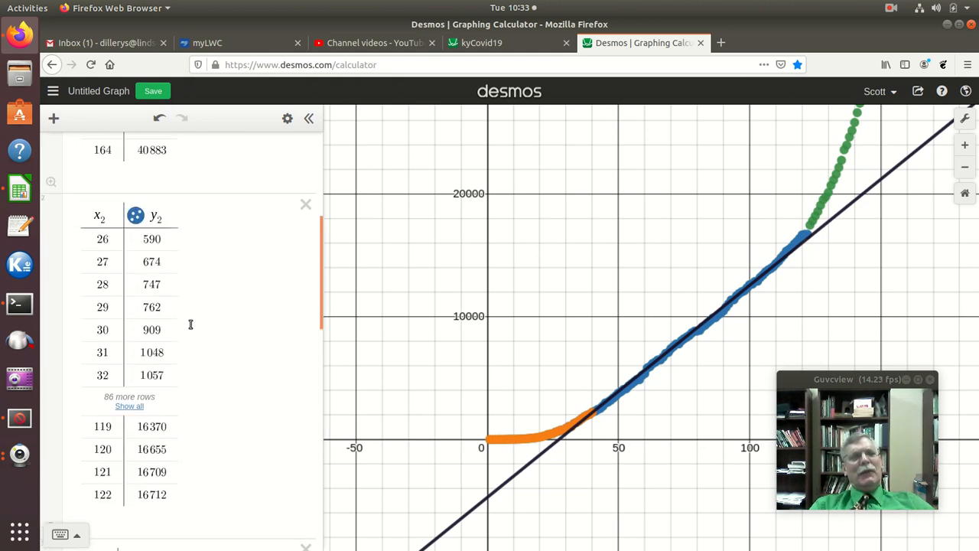
{"action": "scroll", "coordinate": [192, 325], "scroll_direction": "down", "scroll_amount": 15}
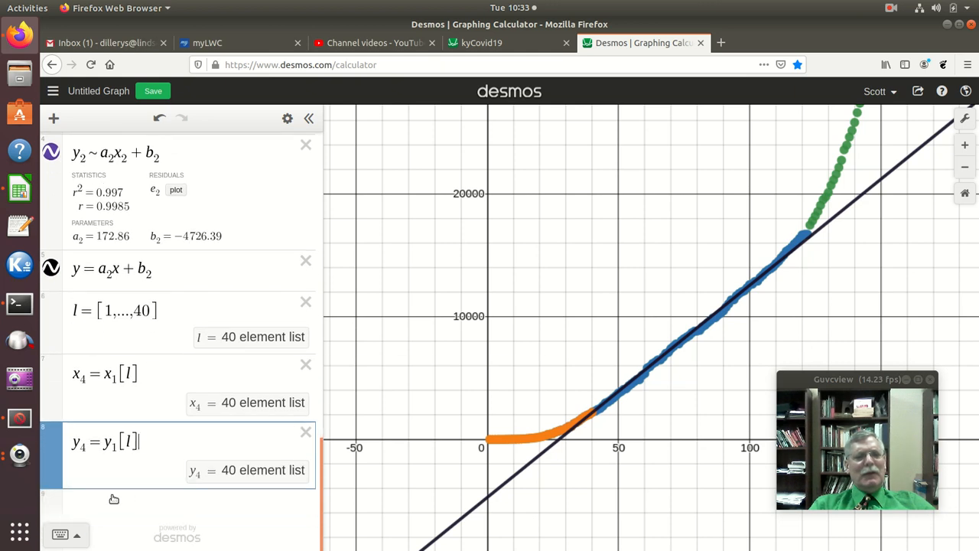
{"action": "left_click", "coordinate": [114, 501]}
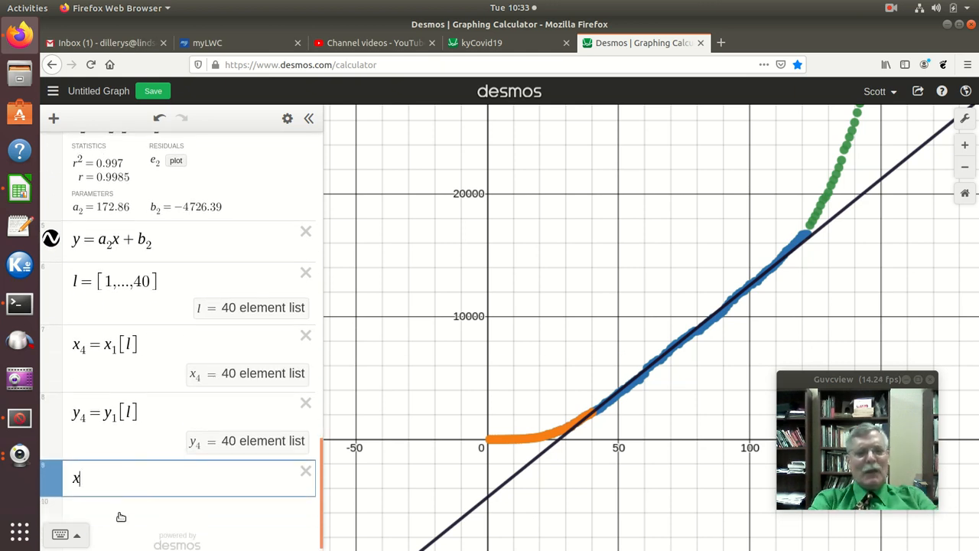
{"action": "type", "text": "x_2"}
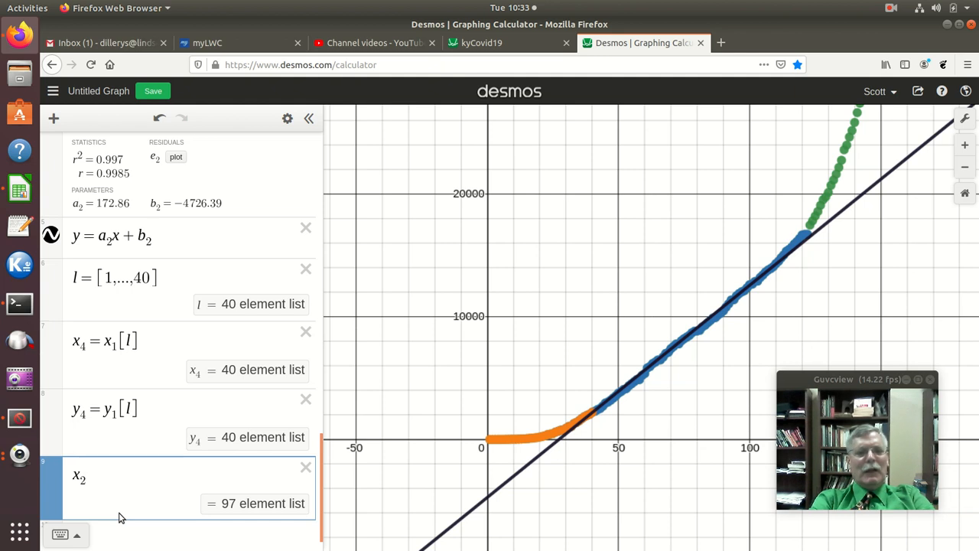
{"action": "type", "text": "."}
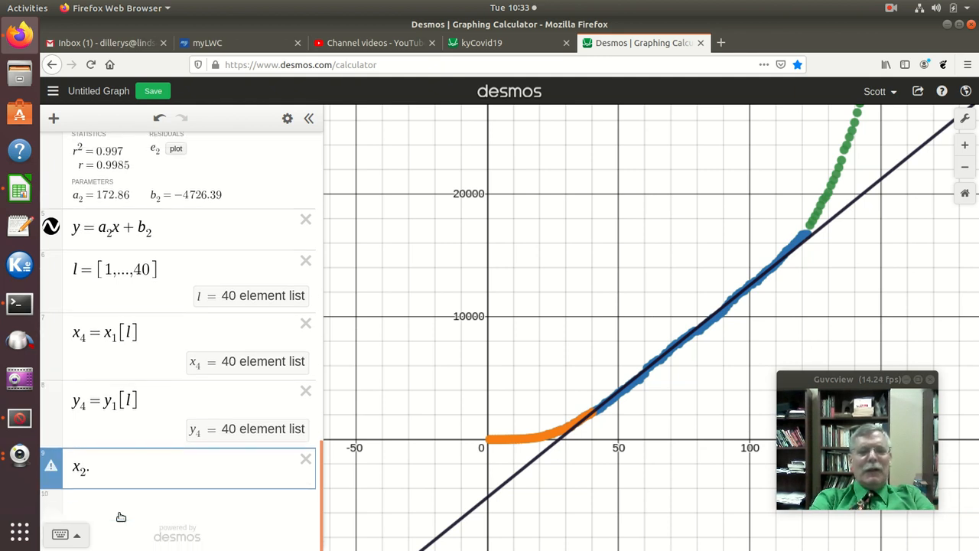
{"action": "type", "text": "length"}
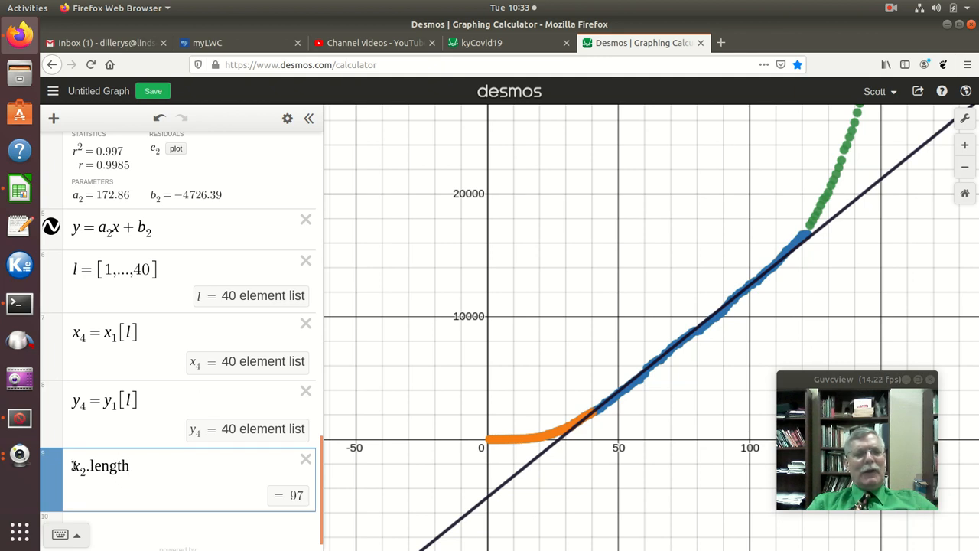
Copy x_2.length into the list l in place of its upper bound, so that l = [1,...,x_2.length]
{"action": "scroll", "coordinate": [151, 332], "scroll_direction": "up", "scroll_amount": 5}
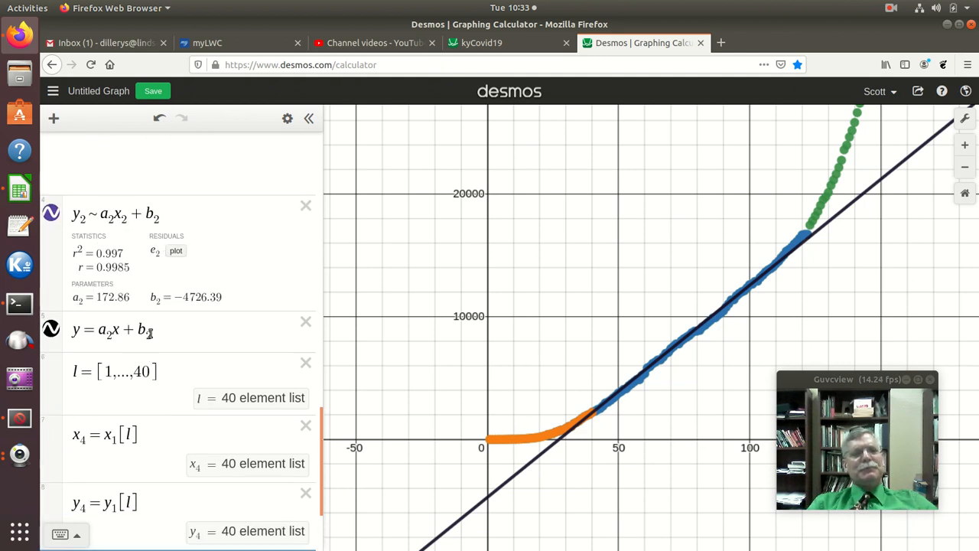
{"action": "scroll", "coordinate": [148, 243], "scroll_direction": "up", "scroll_amount": 6}
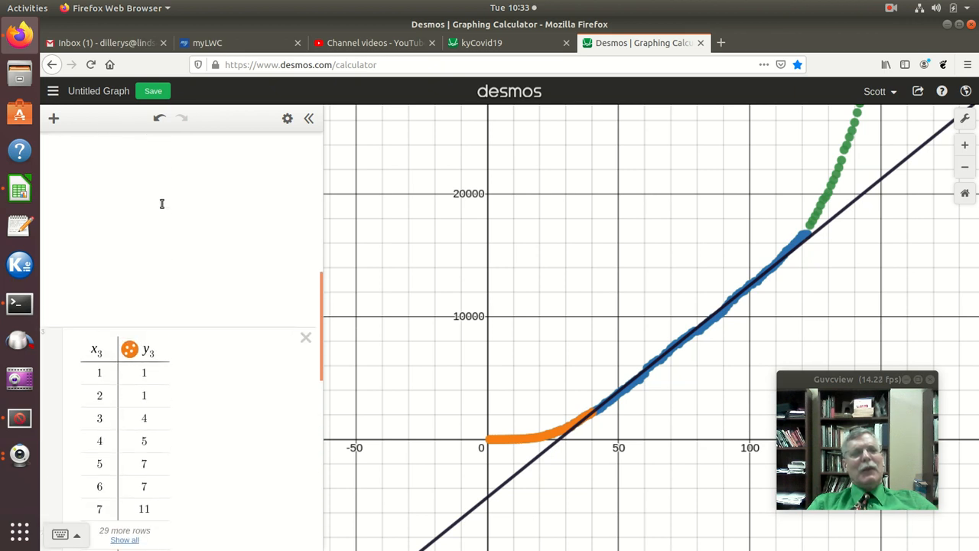
{"action": "scroll", "coordinate": [147, 242], "scroll_direction": "down", "scroll_amount": 3}
{"action": "scroll", "coordinate": [148, 243], "scroll_direction": "down", "scroll_amount": 12}
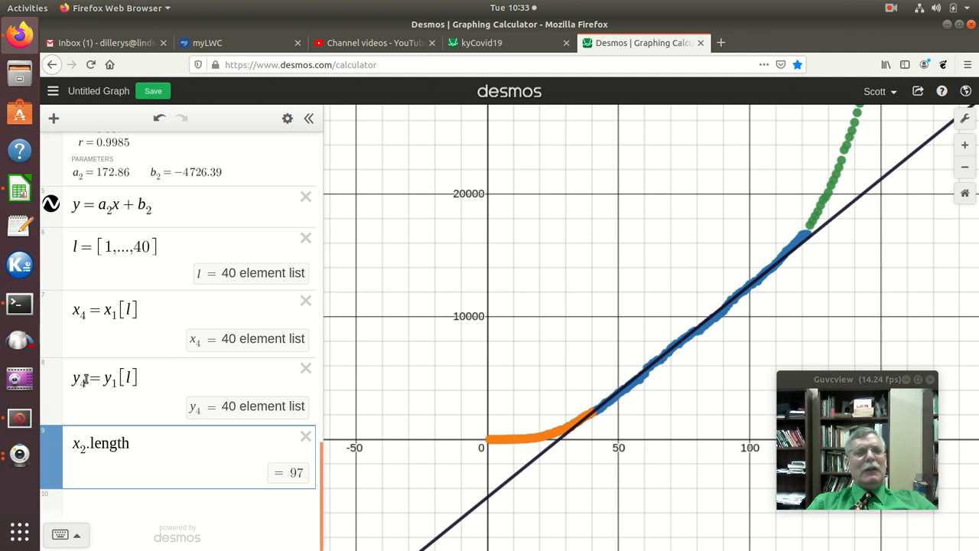
{"action": "left_click_drag", "start_coordinate": [74, 444], "coordinate": [134, 444]}
{"action": "key", "text": "ctrl+c"}
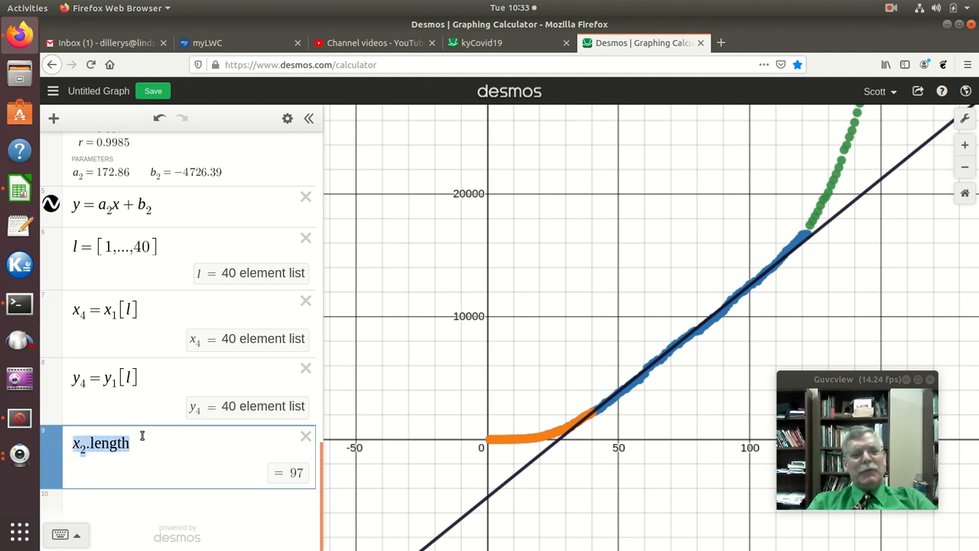
{"action": "double_click", "coordinate": [136, 247]}
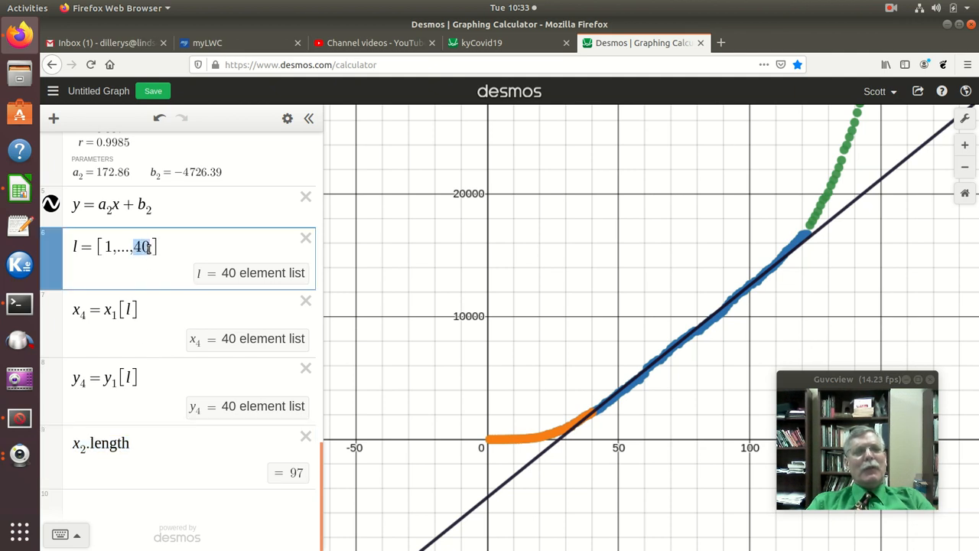
{"action": "key", "text": "ctrl+v"}
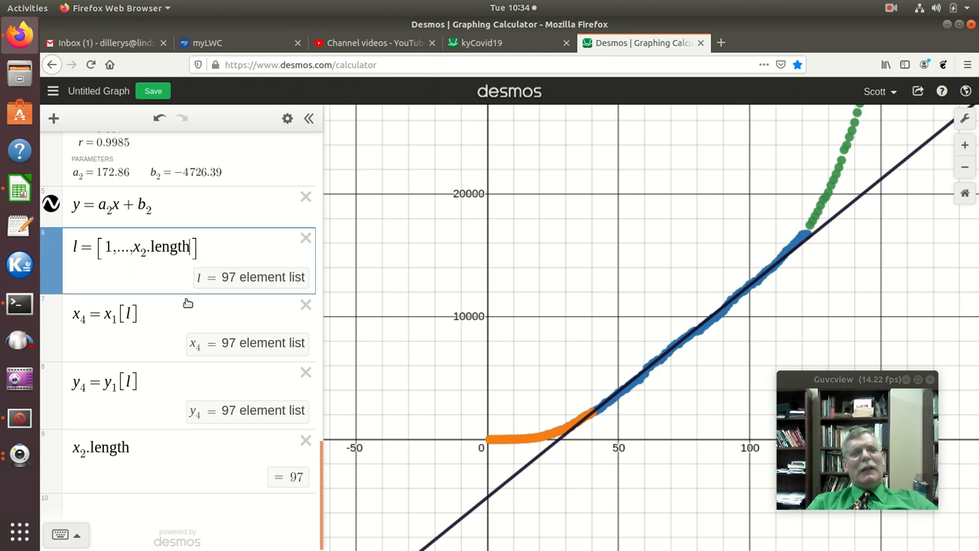
Offset the indices of both extracted lists by 25, giving x_4 = x_1[l + 25] and y_4 = y_1[l + 25]
{"action": "left_click", "coordinate": [132, 314]}
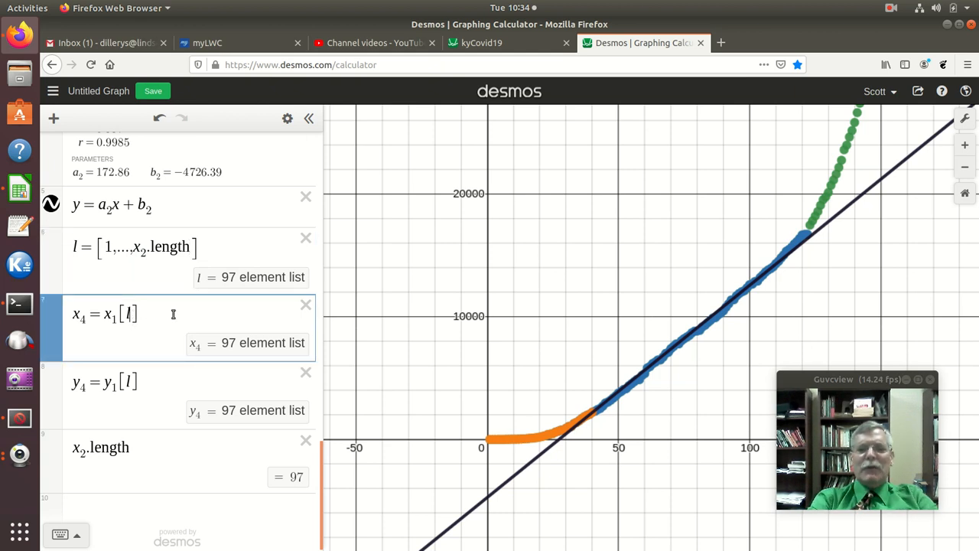
{"action": "type", "text": "+26"}
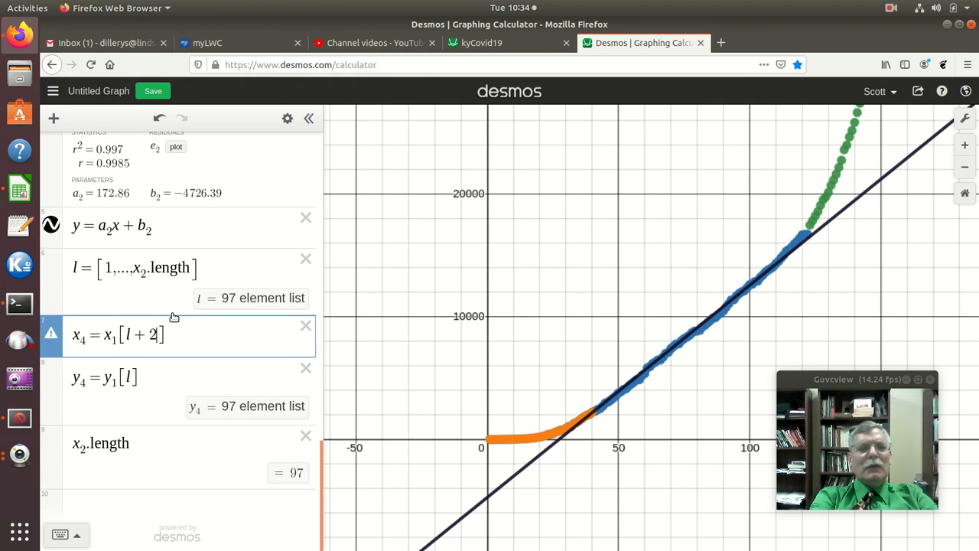
{"action": "key", "text": "BackSpace"}
{"action": "type", "text": "5"}
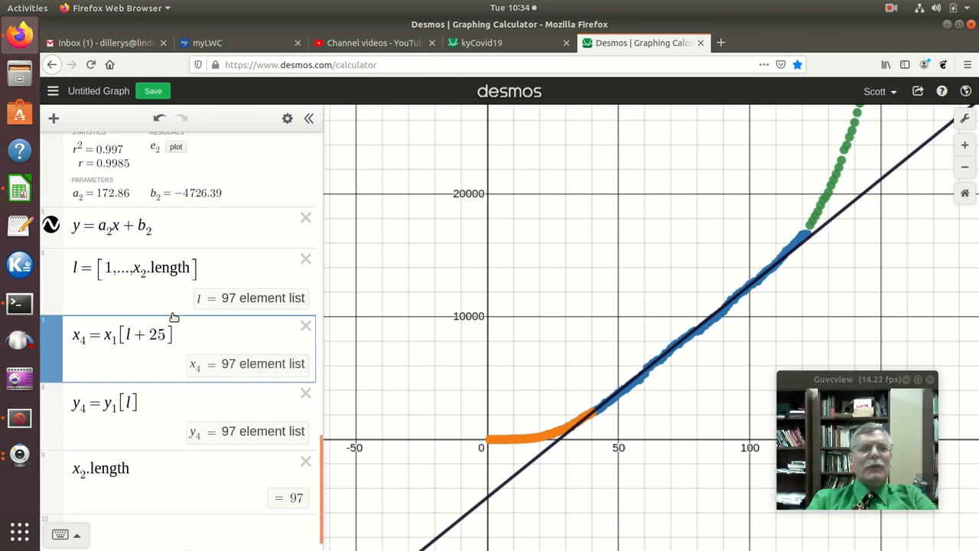
{"action": "left_click", "coordinate": [134, 403]}
{"action": "type", "text": "+ "}
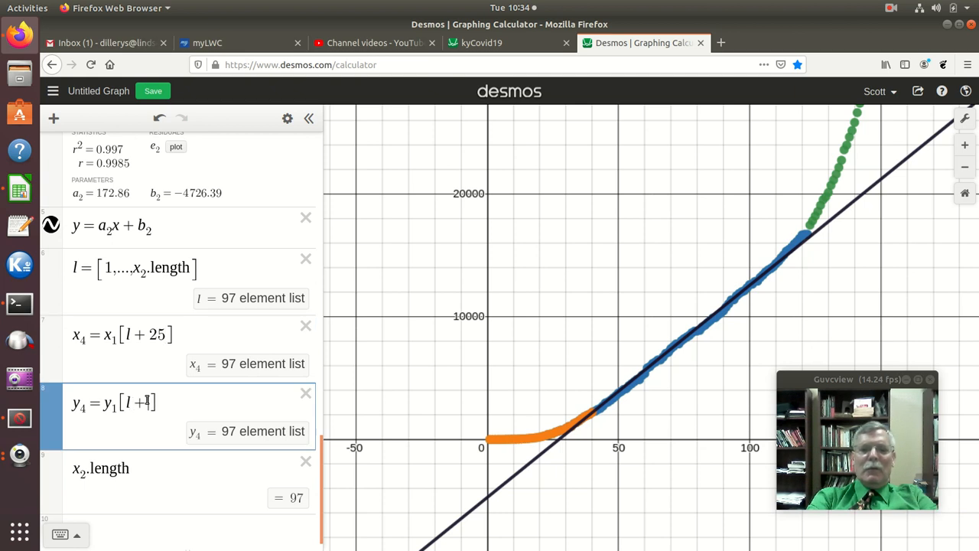
{"action": "type", "text": "25"}
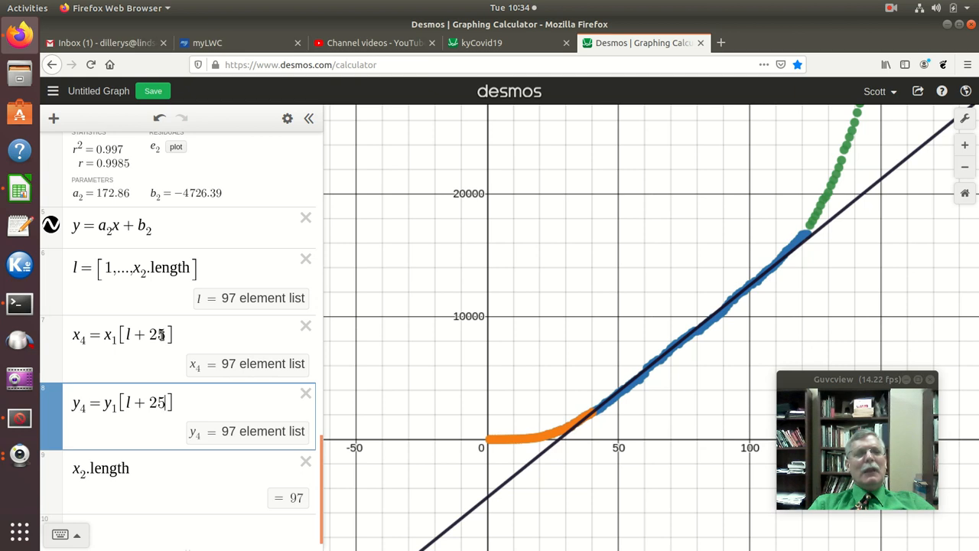
Replace the x_2.length expression below y_4 with the linear regression y_4 ~ a_4x_4 + b_4
{"action": "scroll", "coordinate": [163, 393], "scroll_direction": "up", "scroll_amount": 3}
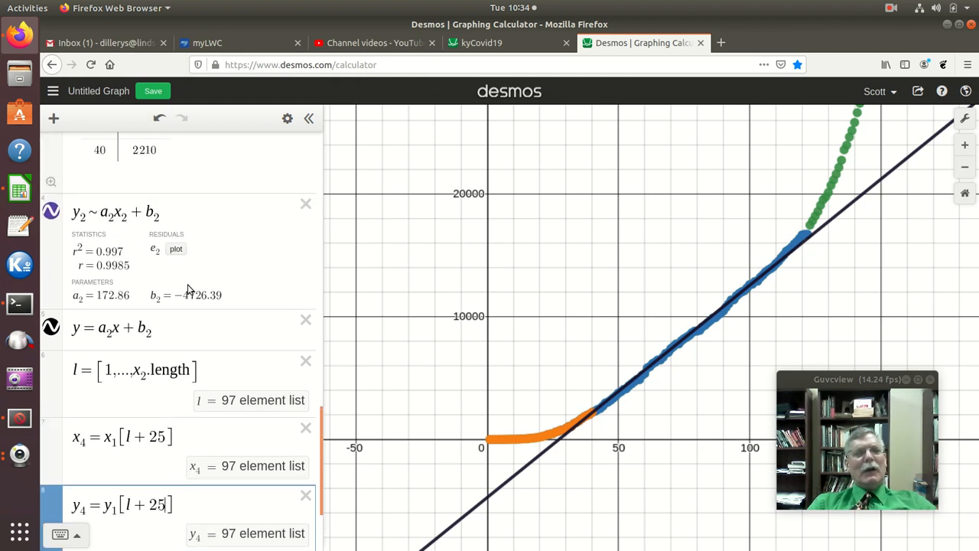
{"action": "scroll", "coordinate": [188, 291], "scroll_direction": "down", "scroll_amount": 3}
{"action": "scroll", "coordinate": [186, 293], "scroll_direction": "down", "scroll_amount": 1}
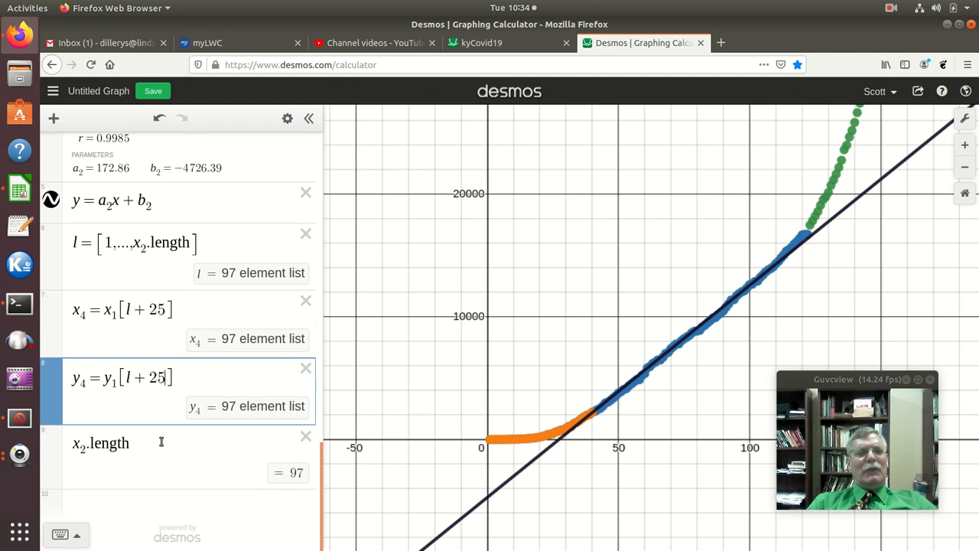
{"action": "left_click_drag", "start_coordinate": [127, 442], "coordinate": [71, 445]}
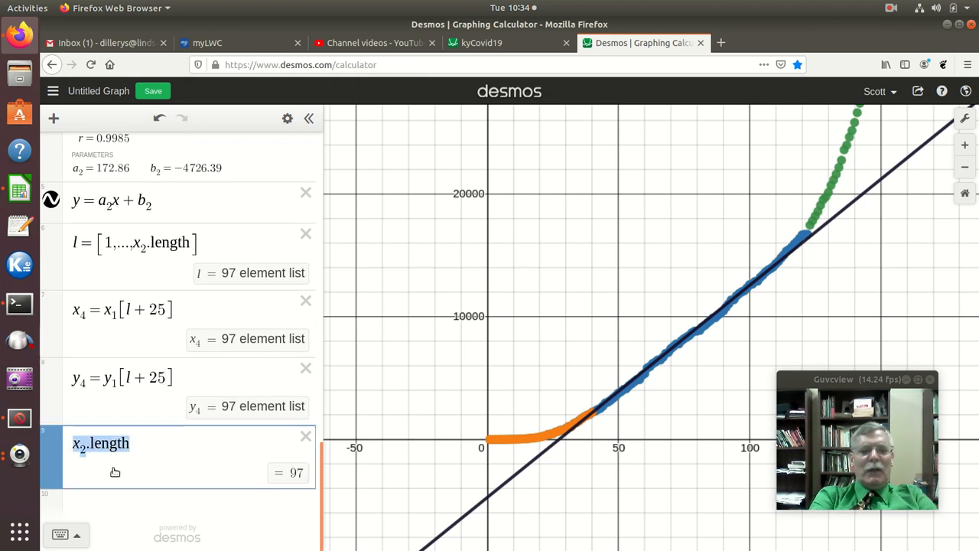
{"action": "type", "text": "y_4 "}
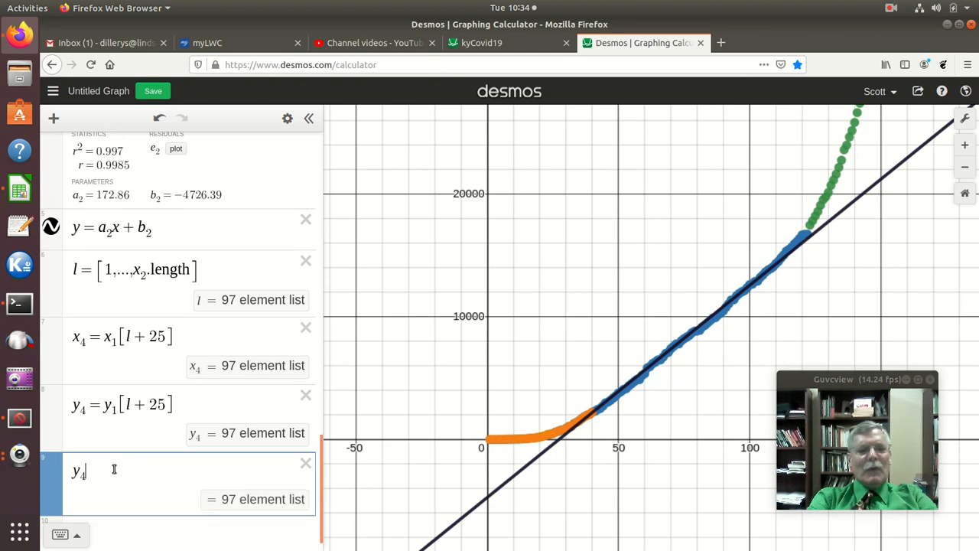
{"action": "type", "text": "~"}
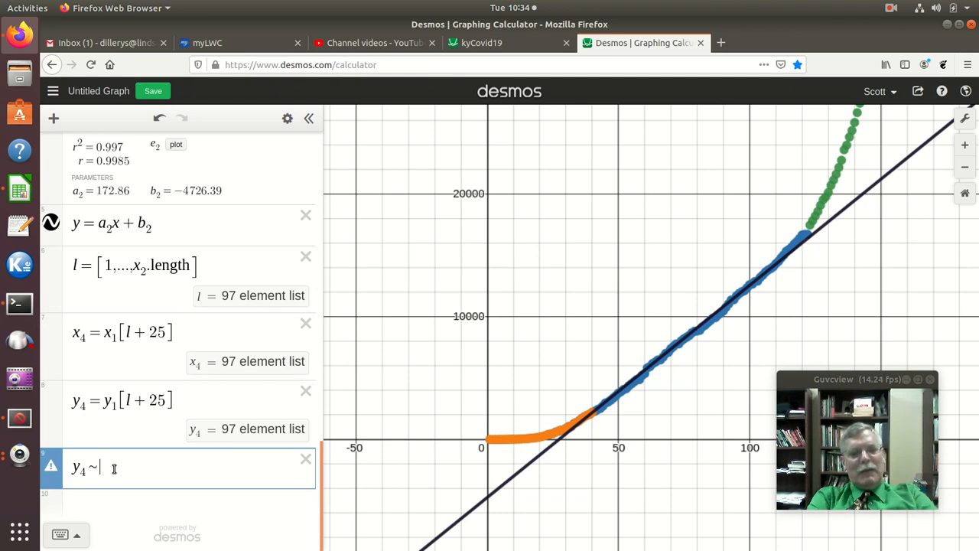
{"action": "type", "text": "a4"}
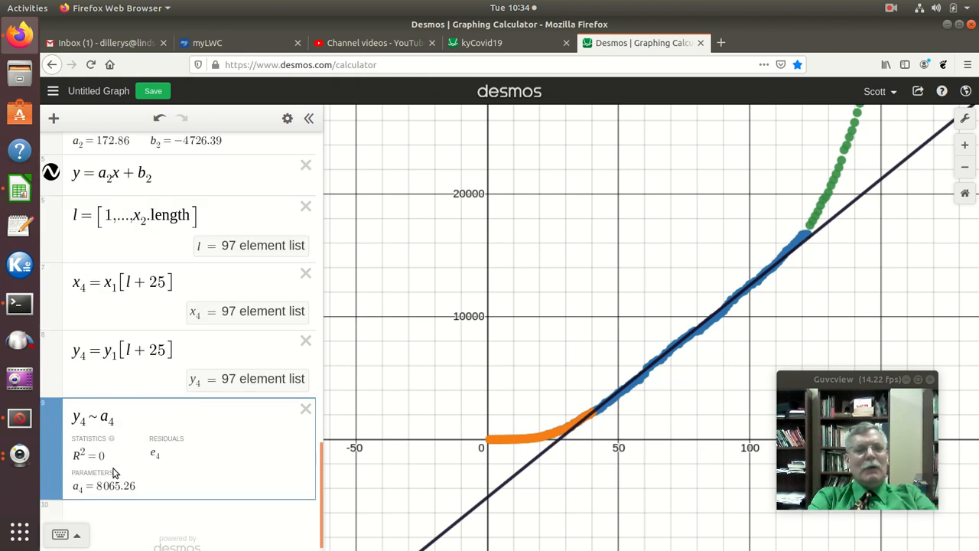
{"action": "type", "text": "x4 "}
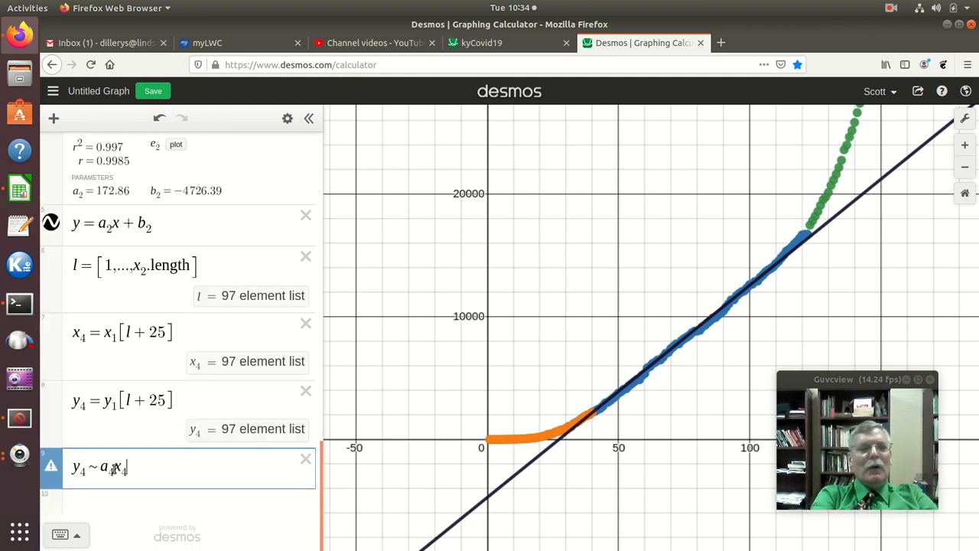
{"action": "type", "text": "+ b4"}
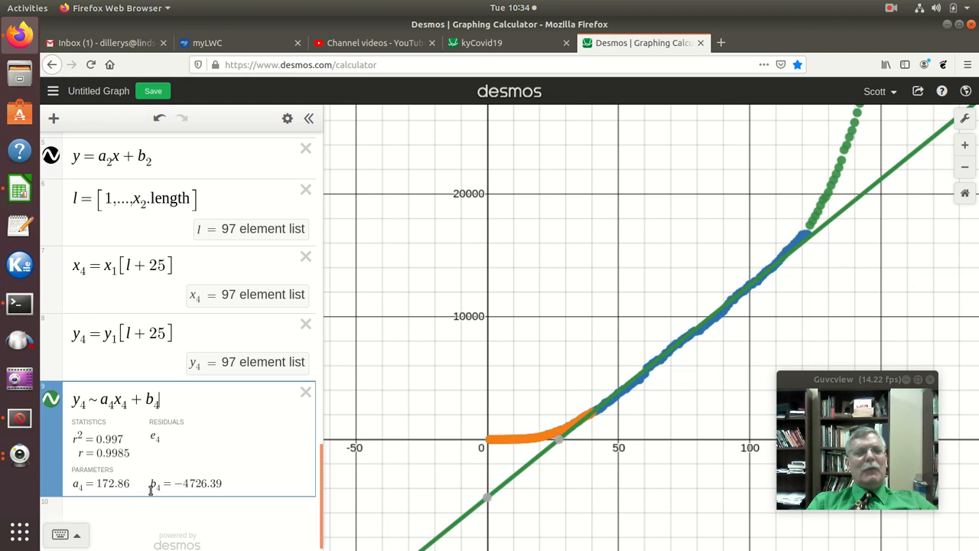
Compare the y_4 regression's statistics and parameters with the y_2 regression, and review the list definitions against the second and third tables
{"action": "scroll", "coordinate": [162, 480], "scroll_direction": "up", "scroll_amount": 5}
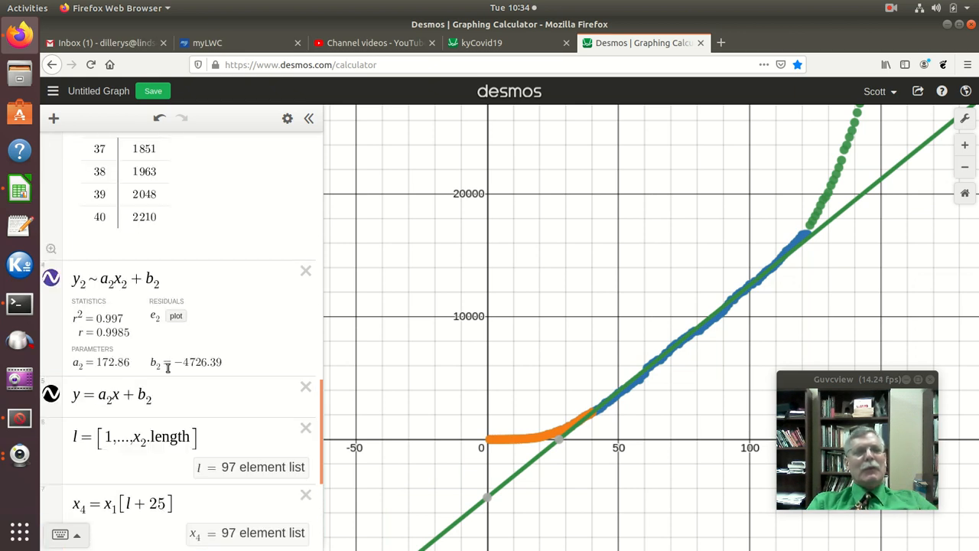
{"action": "scroll", "coordinate": [159, 362], "scroll_direction": "down", "scroll_amount": 5}
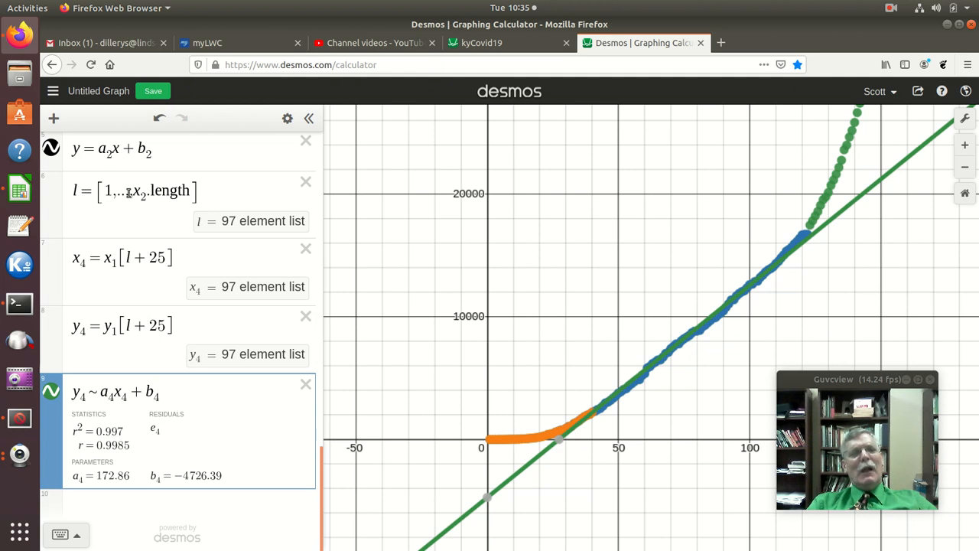
{"action": "scroll", "coordinate": [195, 229], "scroll_direction": "up", "scroll_amount": 10}
{"action": "scroll", "coordinate": [197, 217], "scroll_direction": "up", "scroll_amount": 5}
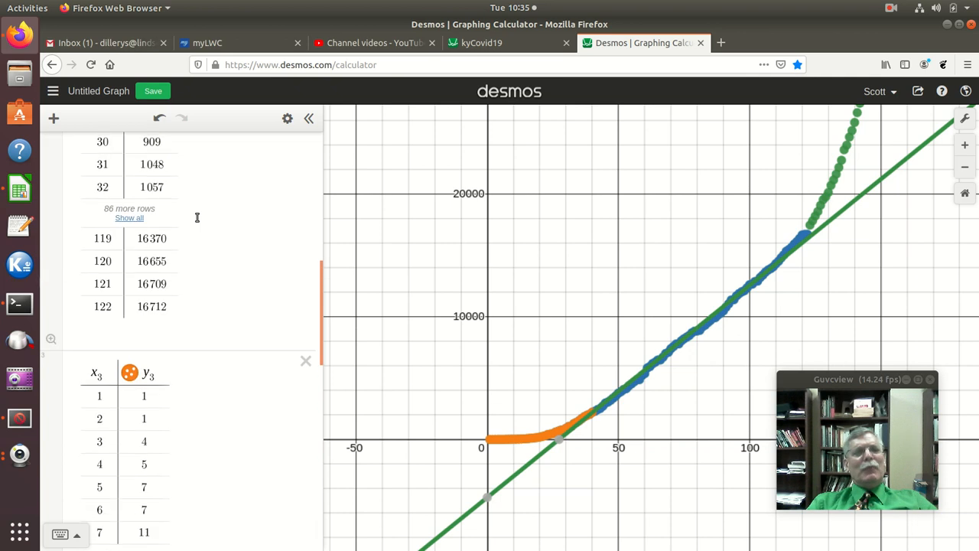
{"action": "scroll", "coordinate": [170, 321], "scroll_direction": "down", "scroll_amount": 10}
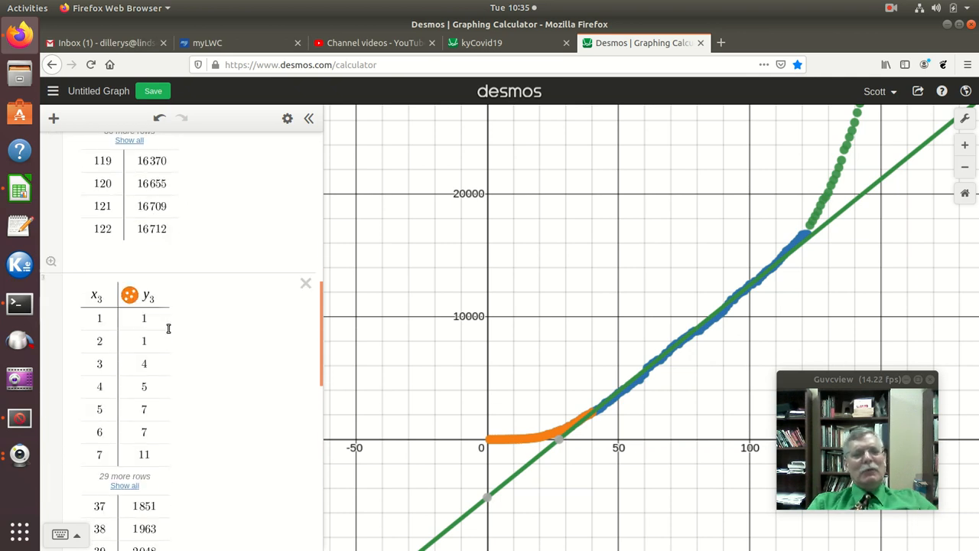
{"action": "scroll", "coordinate": [219, 372], "scroll_direction": "down", "scroll_amount": 2}
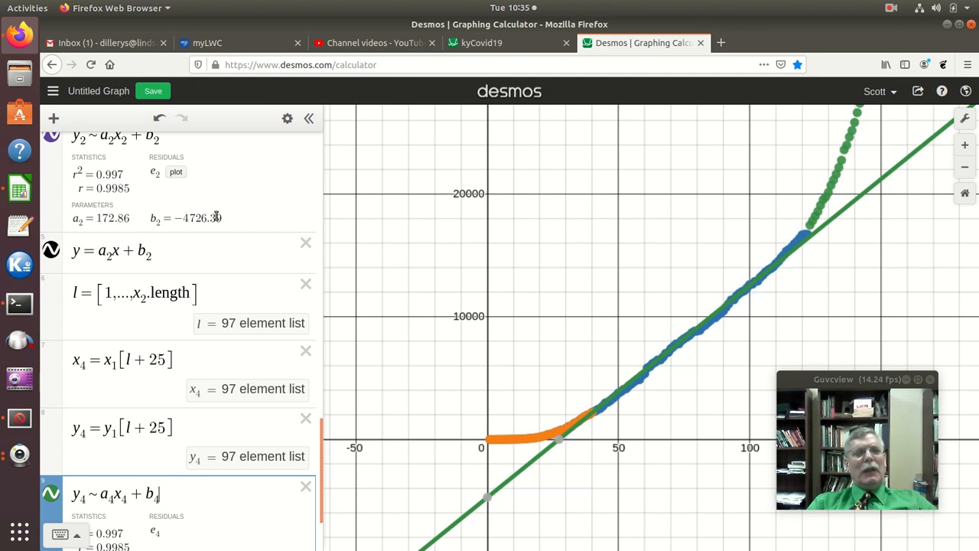
{"action": "scroll", "coordinate": [217, 209], "scroll_direction": "up", "scroll_amount": 5}
{"action": "scroll", "coordinate": [179, 220], "scroll_direction": "up", "scroll_amount": 4}
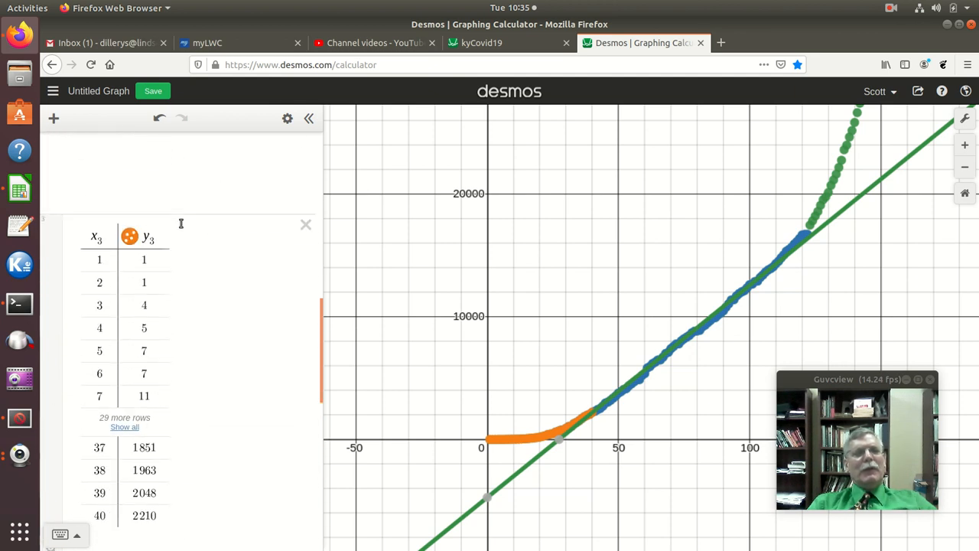
Delete the y_4 ~ a_4x_4 + b_4 regression expression
{"action": "scroll", "coordinate": [187, 230], "scroll_direction": "down", "scroll_amount": 7}
{"action": "scroll", "coordinate": [192, 251], "scroll_direction": "down", "scroll_amount": 8}
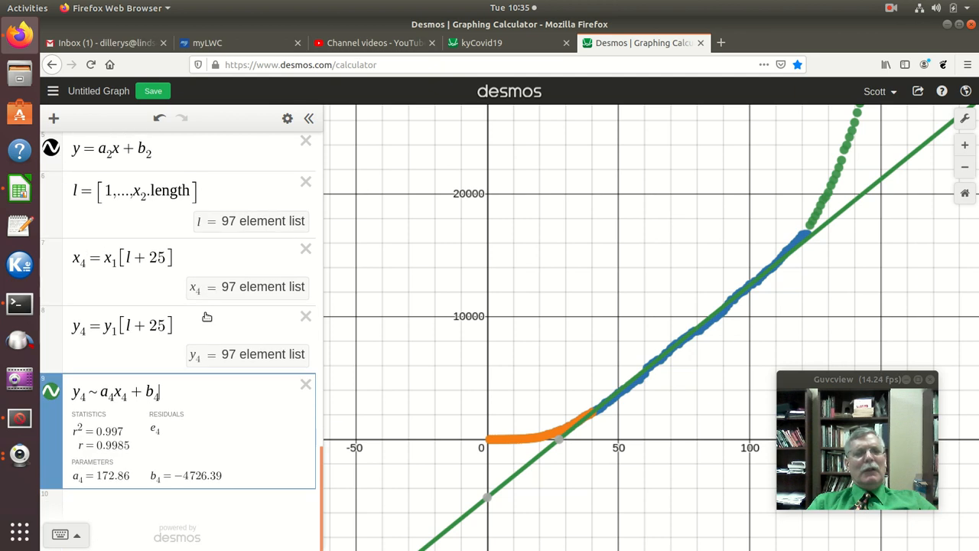
{"action": "left_click", "coordinate": [305, 385]}
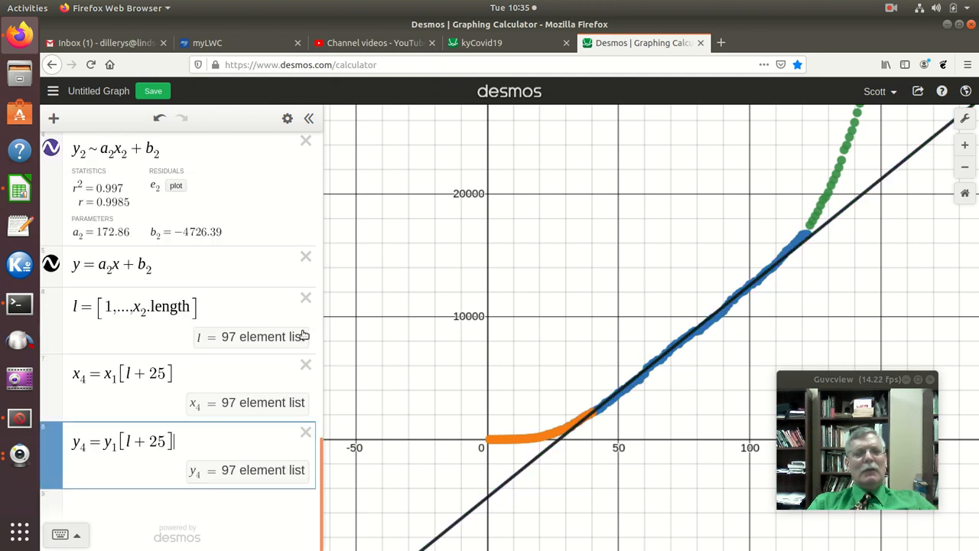
Delete the y_4 and x_4 list definitions and the index list l = [1,...,x_2.length]
{"action": "left_click", "coordinate": [306, 432]}
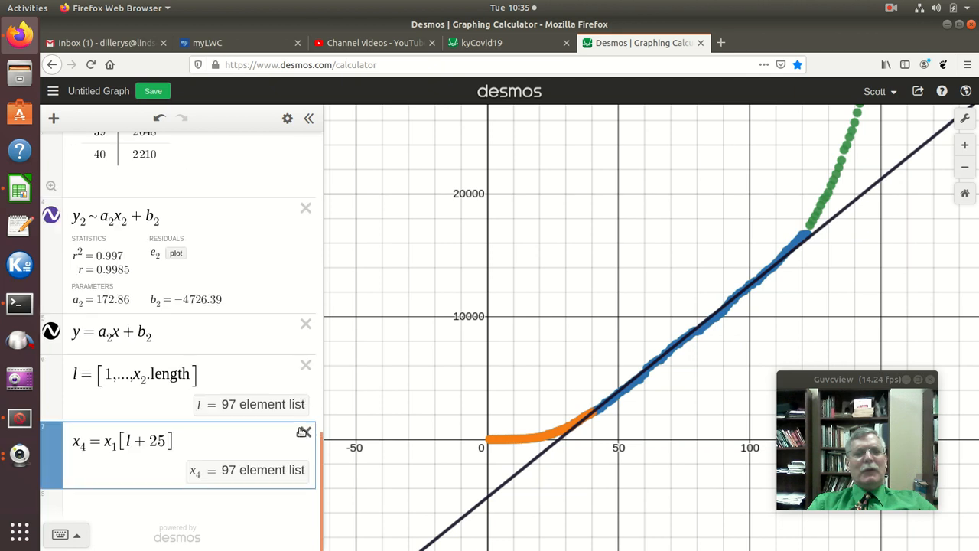
{"action": "left_click", "coordinate": [305, 431]}
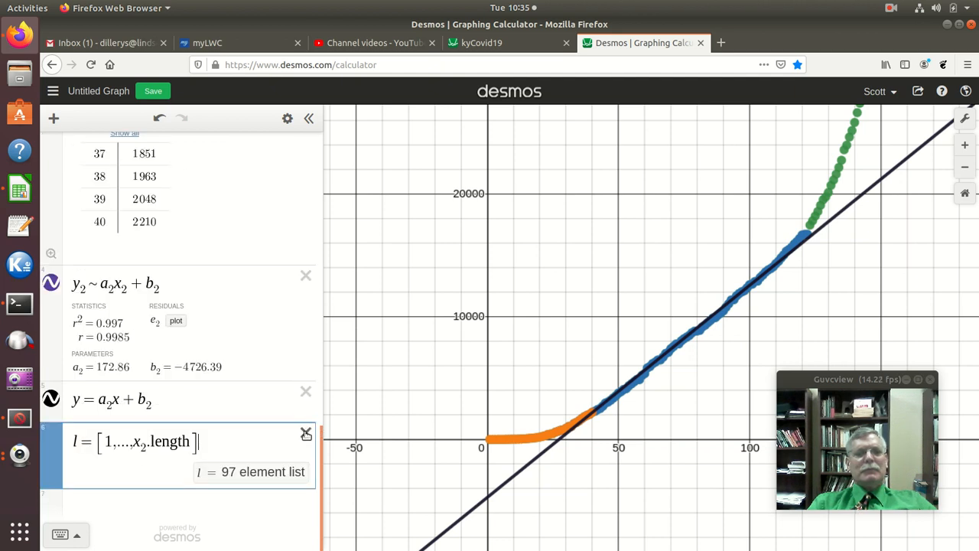
{"action": "left_click", "coordinate": [305, 434]}
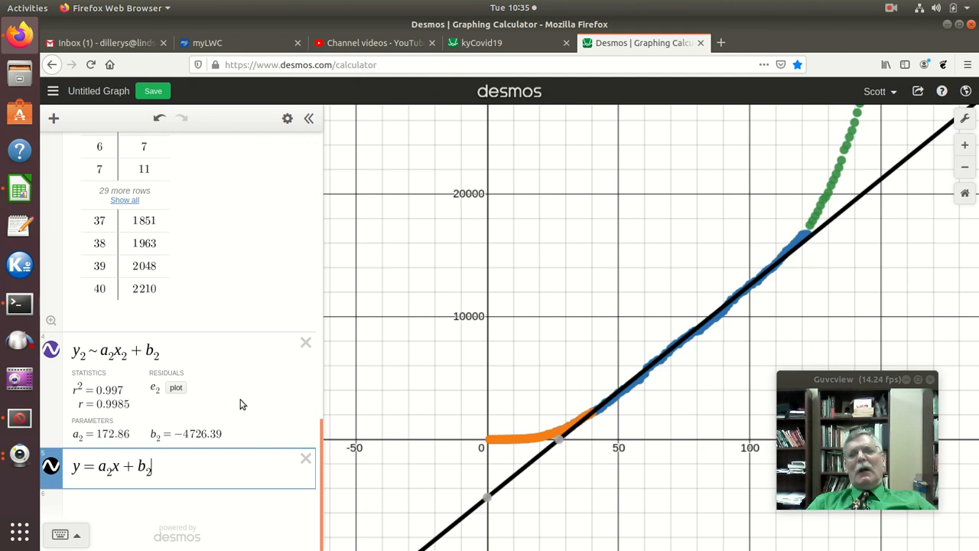
Add the exponential regression y_3 ~ a_3e^(b_3x_3) below the line equation
{"action": "left_click", "coordinate": [146, 499]}
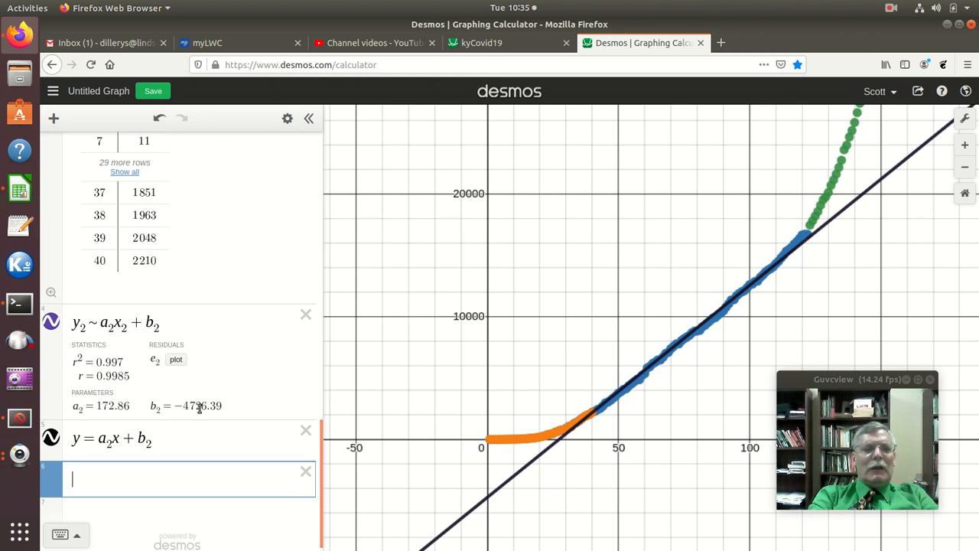
{"action": "type", "text": "y"}
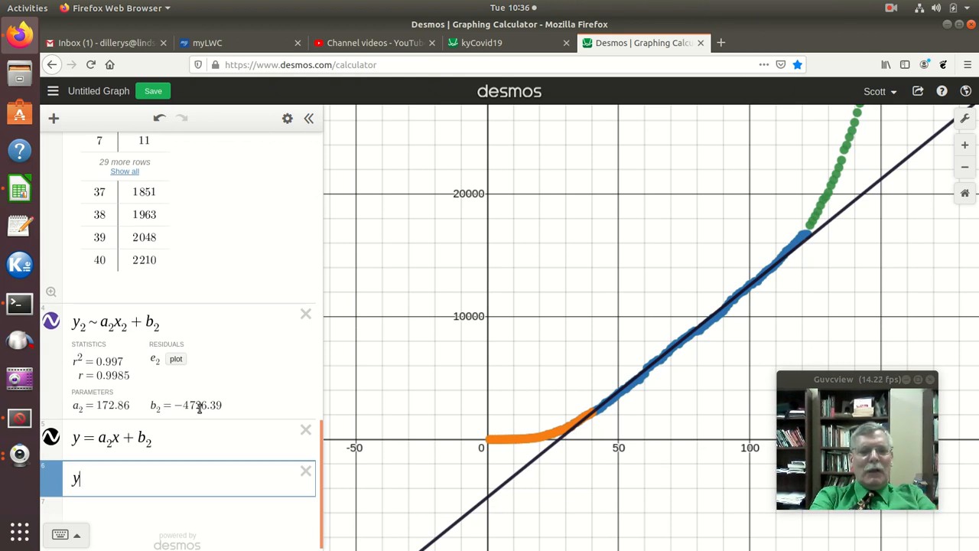
{"action": "type", "text": "_3"}
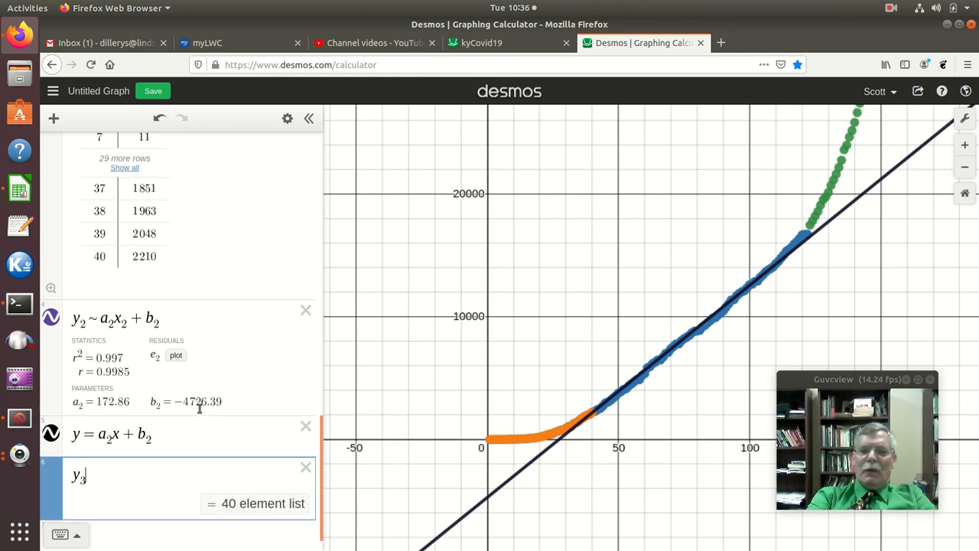
{"action": "type", "text": "~"}
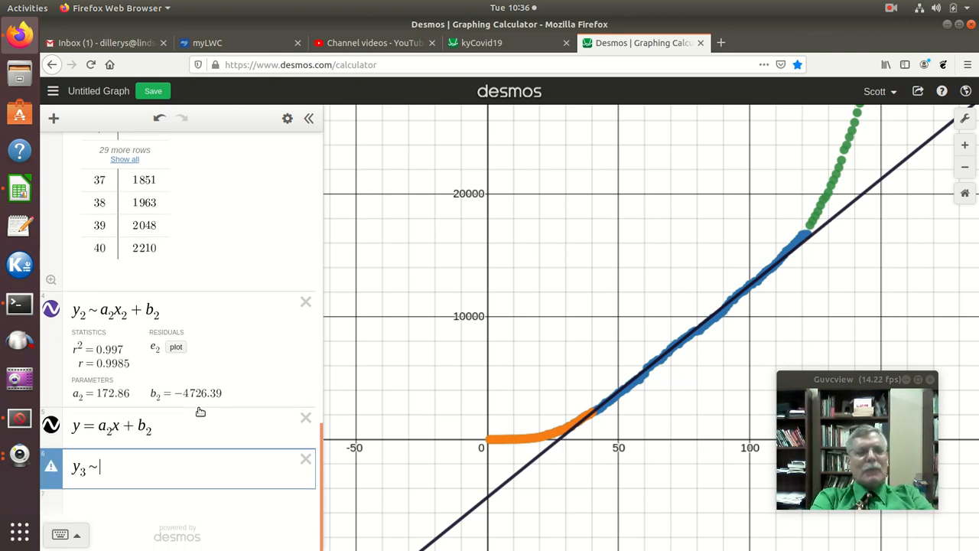
{"action": "type", "text": "a3"}
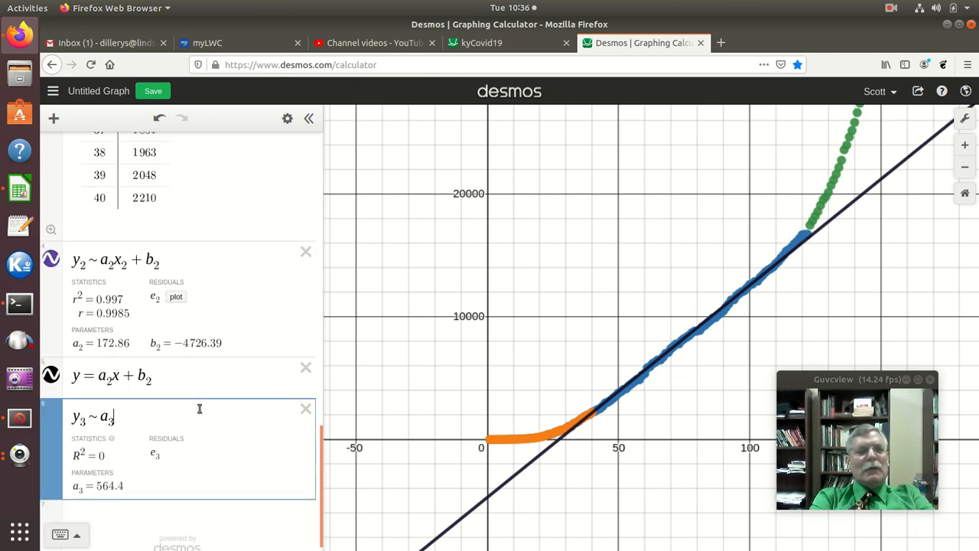
{"action": "type", "text": "e"}
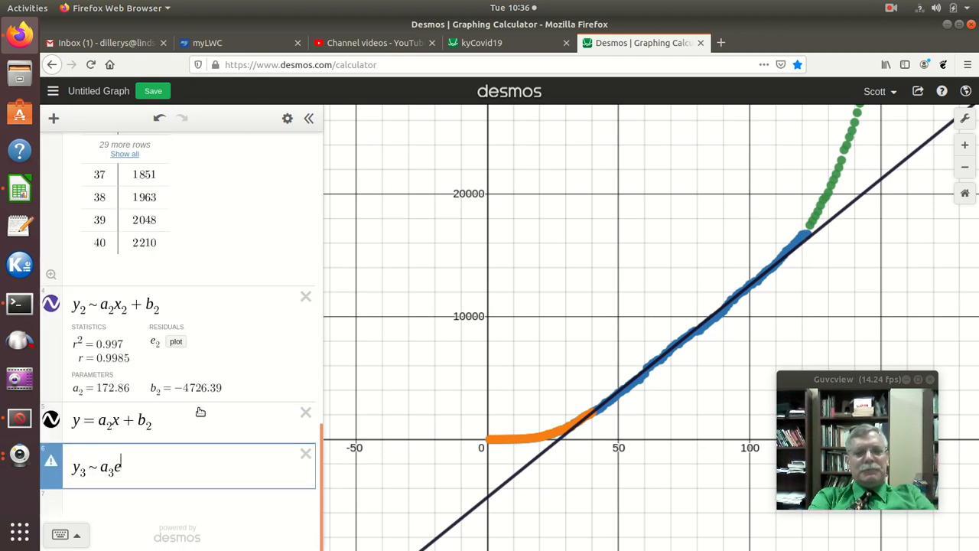
{"action": "type", "text": "^b3"}
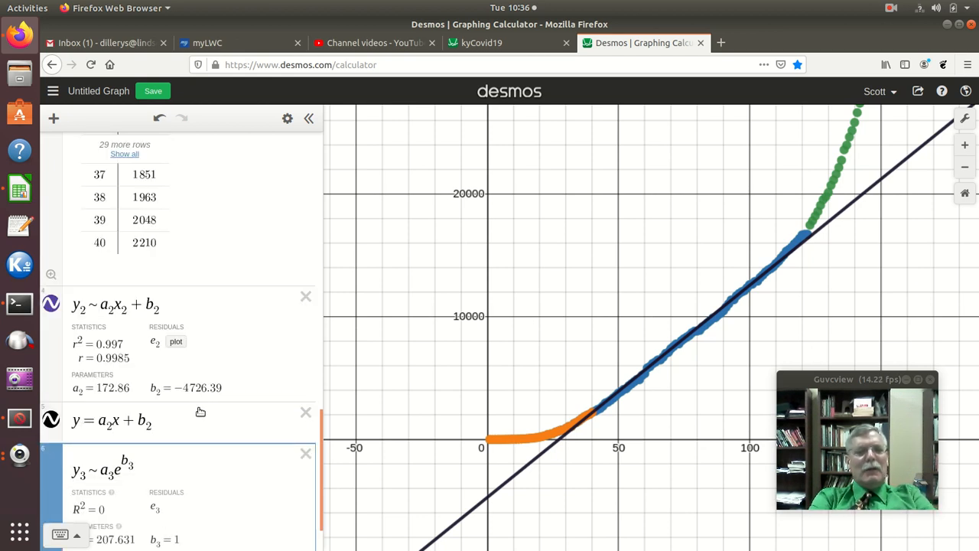
{"action": "type", "text": "x"}
{"action": "type", "text": "3"}
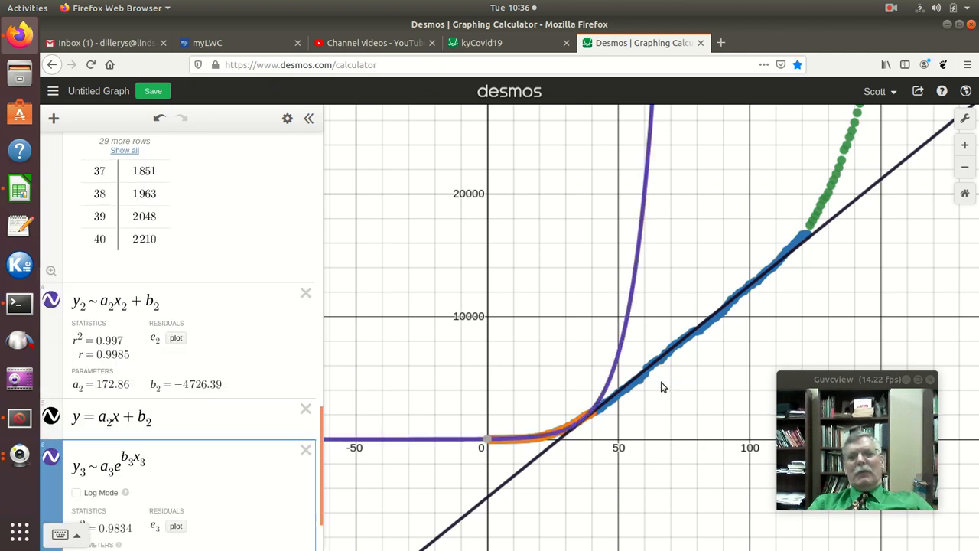
{"action": "scroll", "coordinate": [252, 457], "scroll_direction": "down", "scroll_amount": 2}
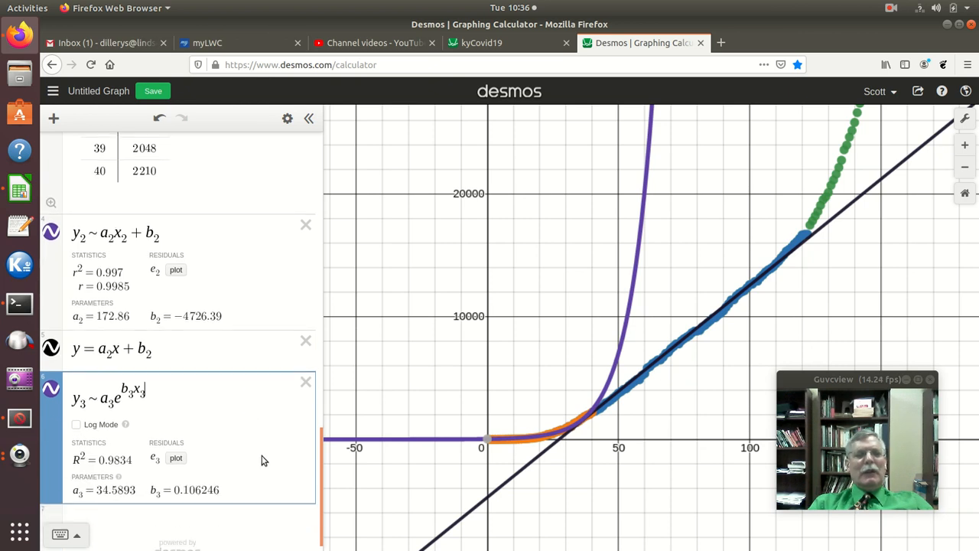
Rewrite the line equation in function notation as l(x) = a_2x + b_2
{"action": "left_click", "coordinate": [179, 504]}
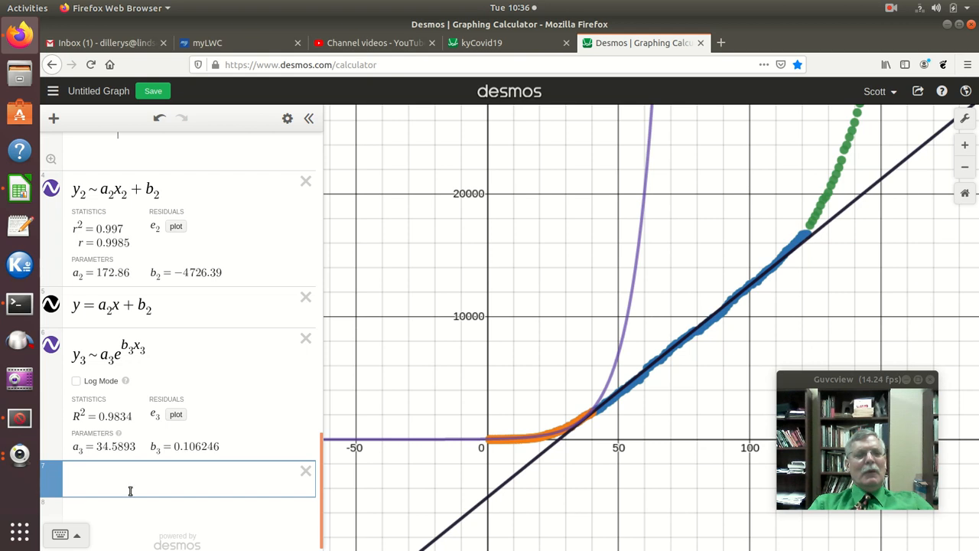
{"action": "double_click", "coordinate": [77, 305]}
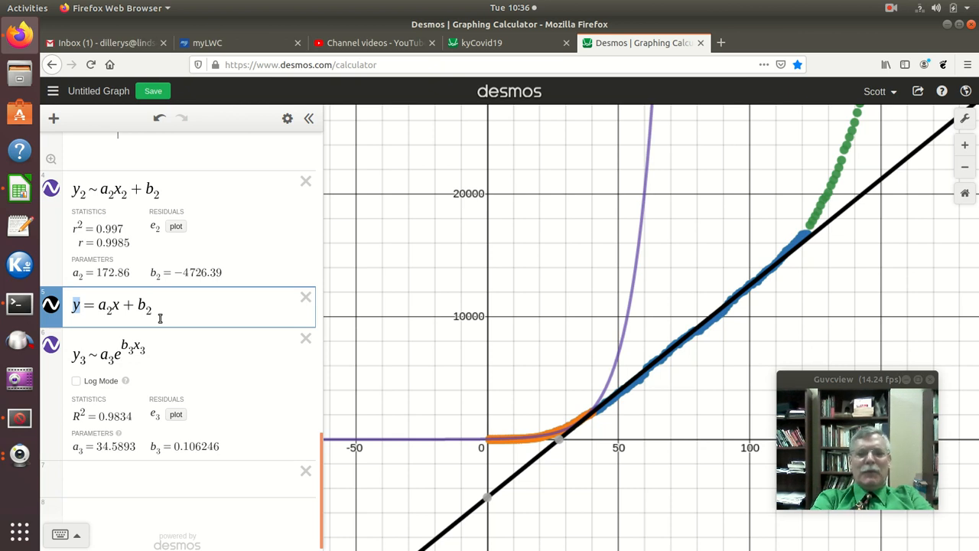
{"action": "type", "text": "l(x)"}
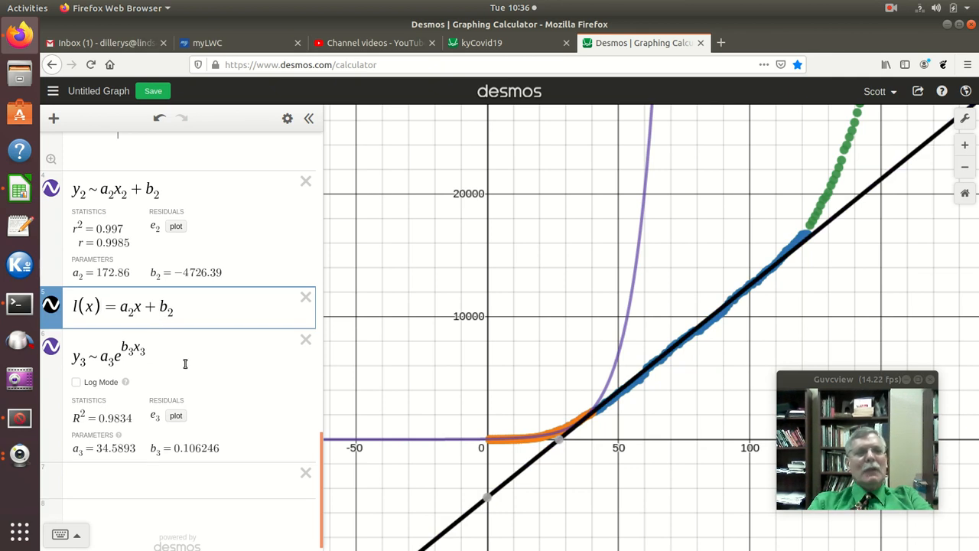
Define the exponential model as the function E(x) = a_3e^(b_3x) below the y_3 regression
{"action": "scroll", "coordinate": [185, 363], "scroll_direction": "up", "scroll_amount": 3}
{"action": "scroll", "coordinate": [153, 328], "scroll_direction": "down", "scroll_amount": 2}
{"action": "scroll", "coordinate": [138, 305], "scroll_direction": "up", "scroll_amount": 3}
{"action": "scroll", "coordinate": [120, 188], "scroll_direction": "up", "scroll_amount": 3}
{"action": "scroll", "coordinate": [168, 339], "scroll_direction": "down", "scroll_amount": 5}
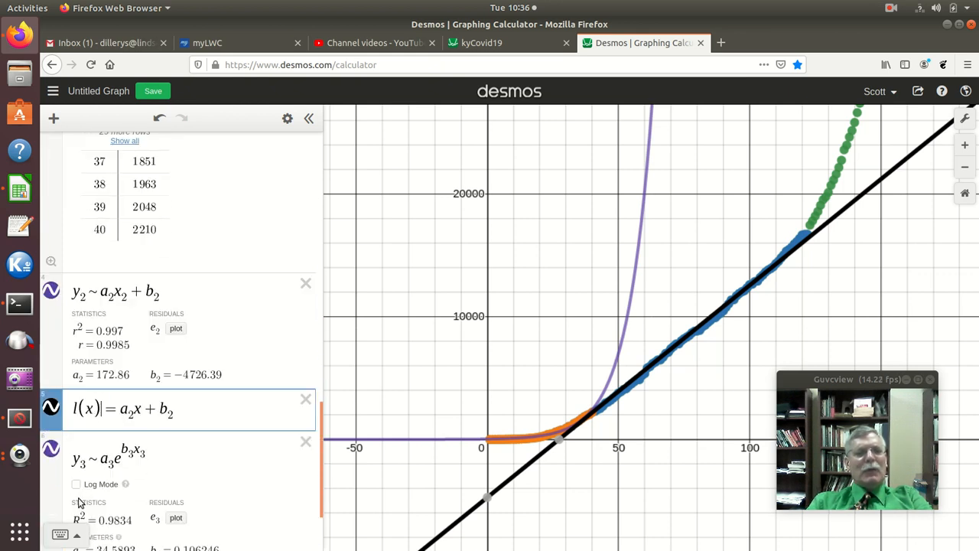
{"action": "scroll", "coordinate": [90, 409], "scroll_direction": "down", "scroll_amount": 2}
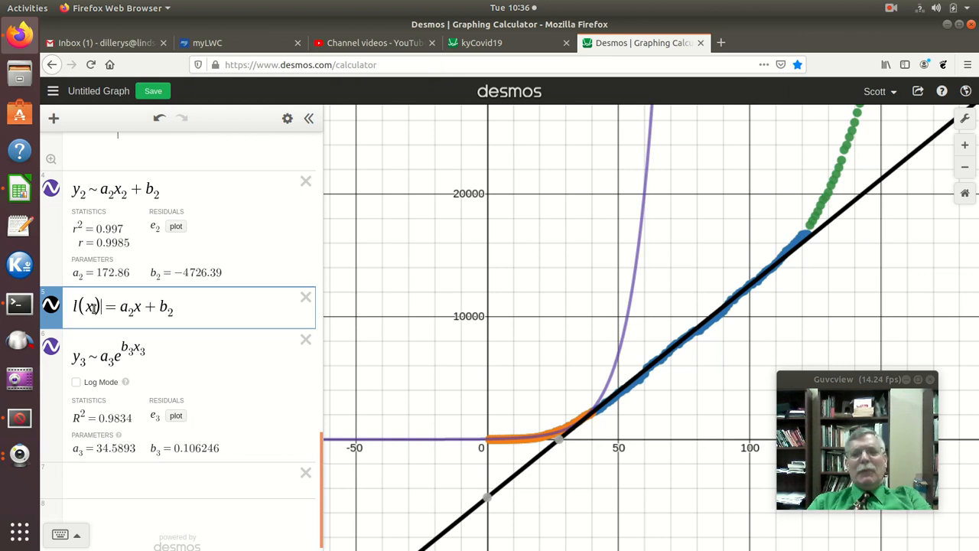
{"action": "left_click", "coordinate": [89, 481]}
{"action": "type", "text": "E(x) "}
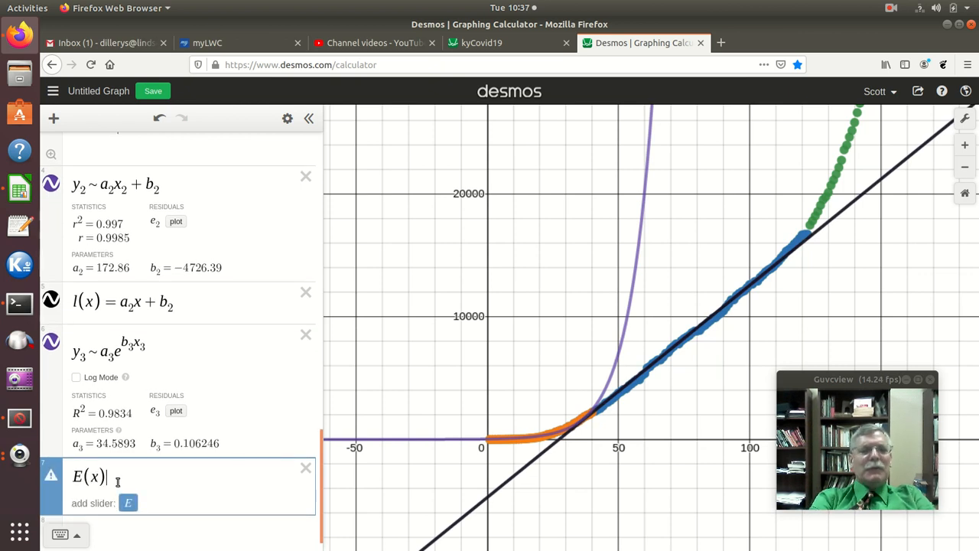
{"action": "type", "text": "="}
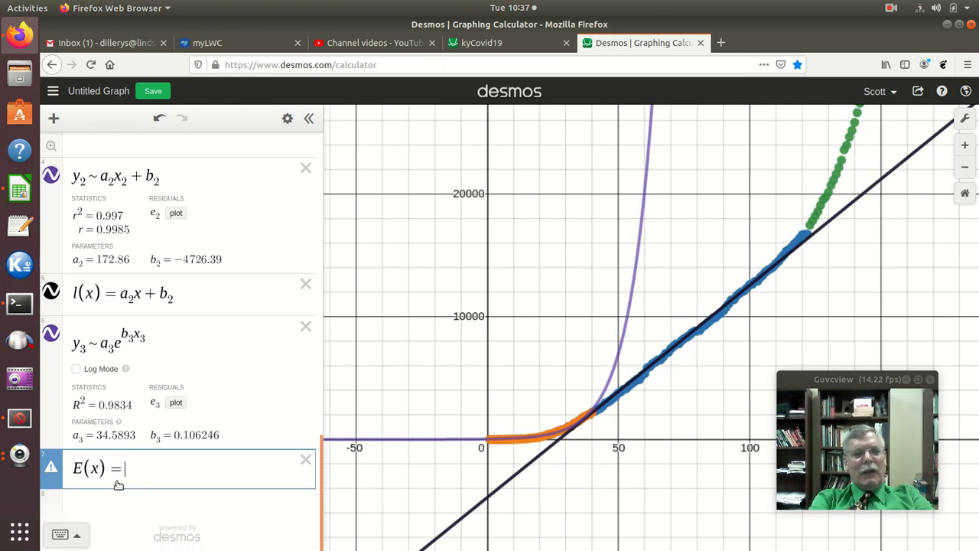
{"action": "type", "text": "a_3e"}
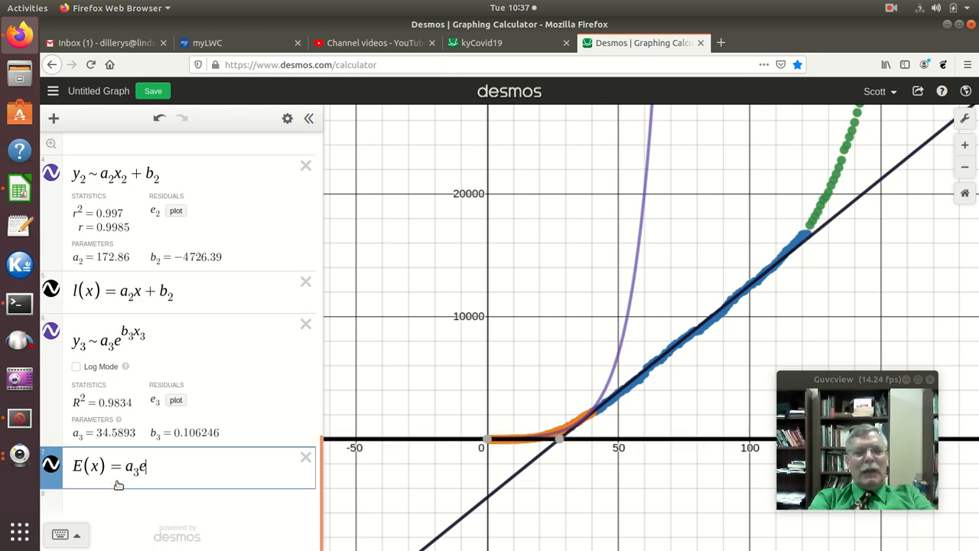
{"action": "type", "text": "^"}
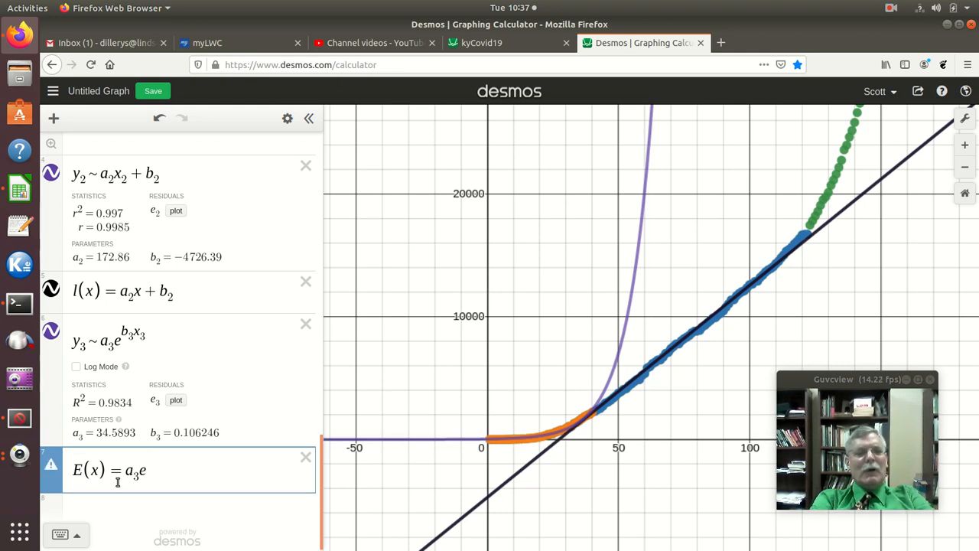
{"action": "type", "text": "b_3x}"}
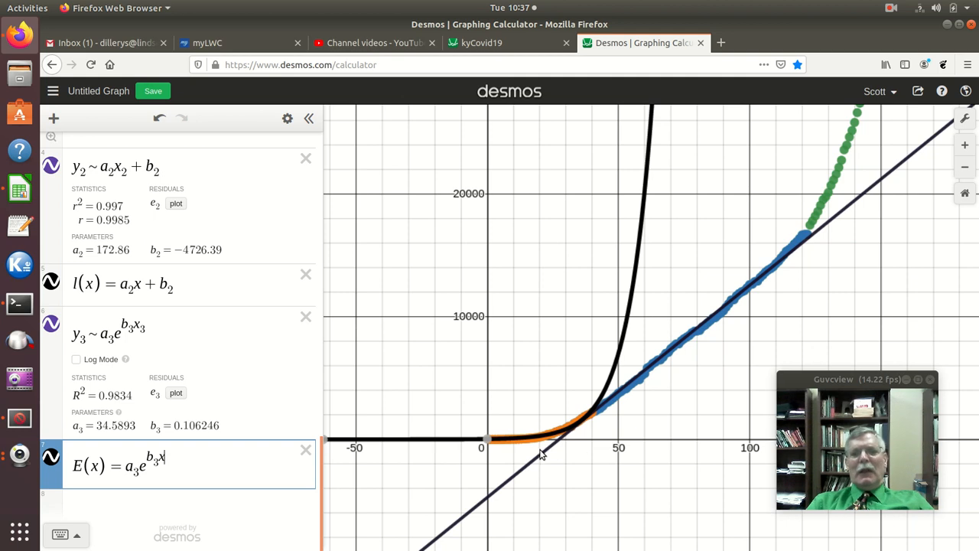
Add the equation E'(x) = 173 below the exponential function to locate where its slope has that value
{"action": "scroll", "coordinate": [598, 430], "scroll_direction": "up", "scroll_amount": 2}
{"action": "scroll", "coordinate": [598, 431], "scroll_direction": "up", "scroll_amount": 5}
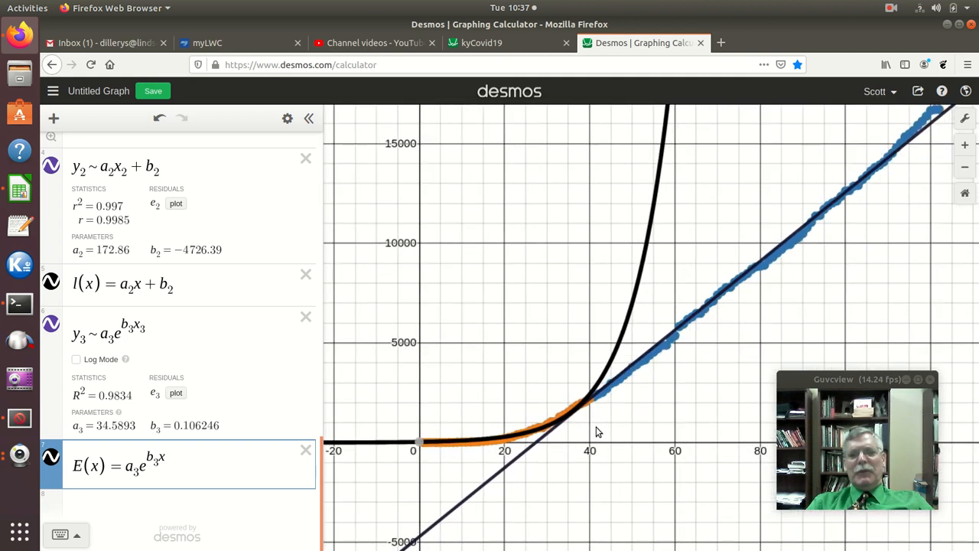
{"action": "scroll", "coordinate": [597, 429], "scroll_direction": "up", "scroll_amount": 5}
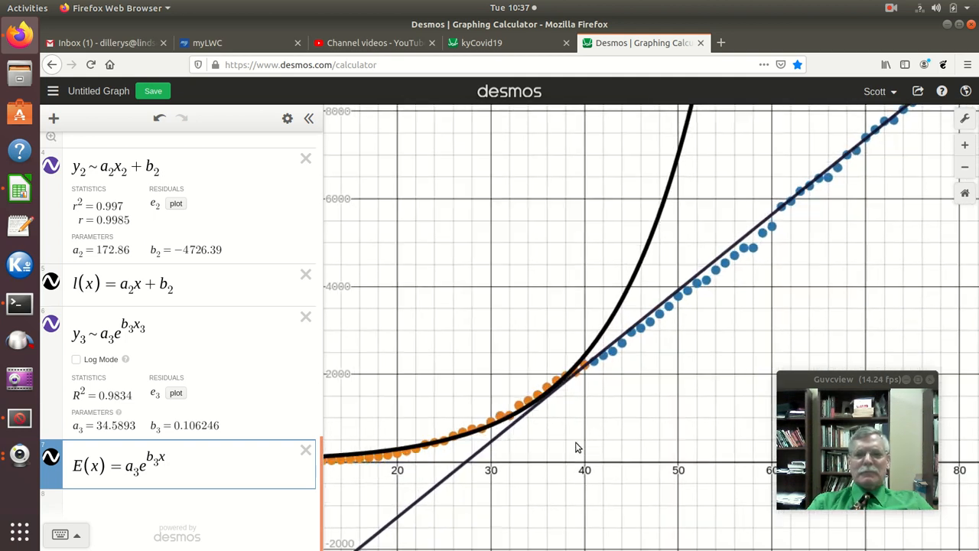
{"action": "scroll", "coordinate": [557, 436], "scroll_direction": "up", "scroll_amount": 5}
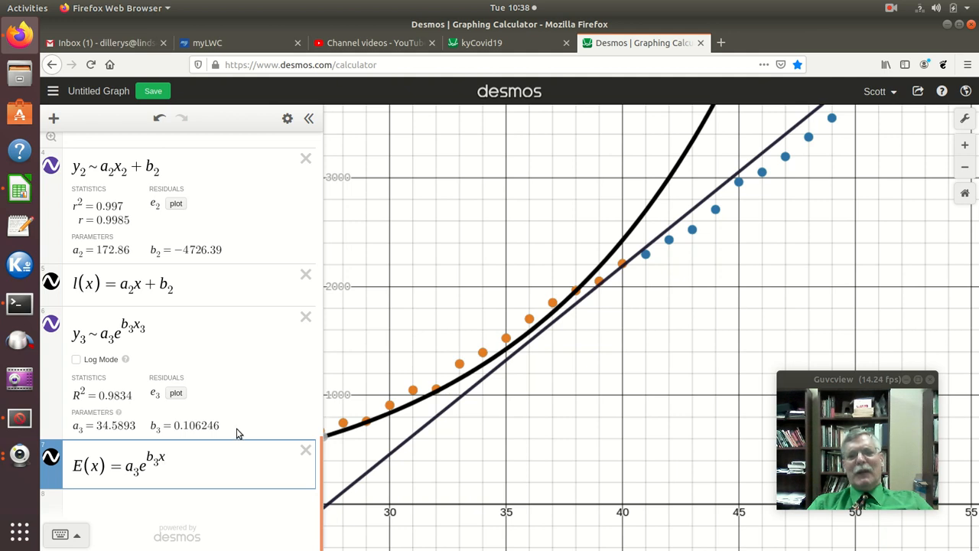
{"action": "scroll", "coordinate": [190, 394], "scroll_direction": "up", "scroll_amount": 3}
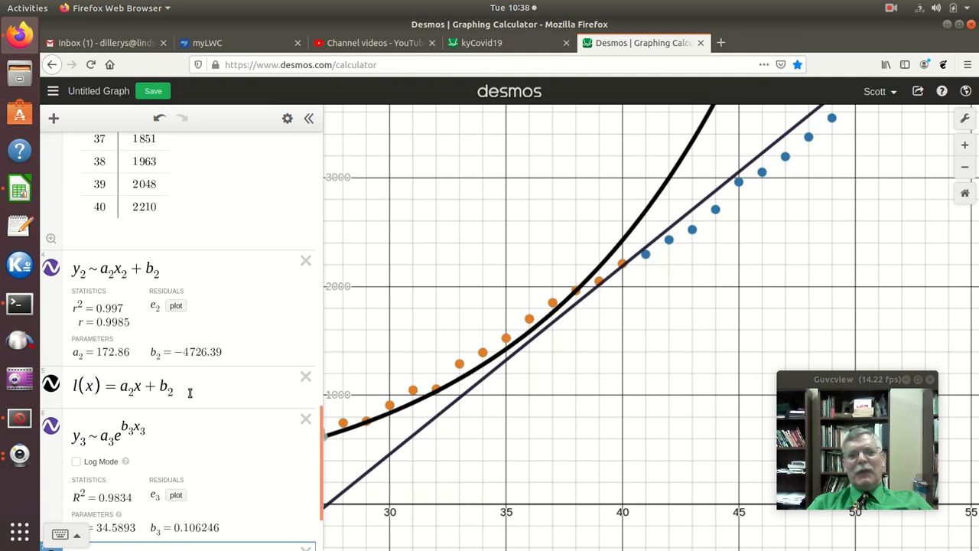
{"action": "scroll", "coordinate": [190, 393], "scroll_direction": "down", "scroll_amount": 3}
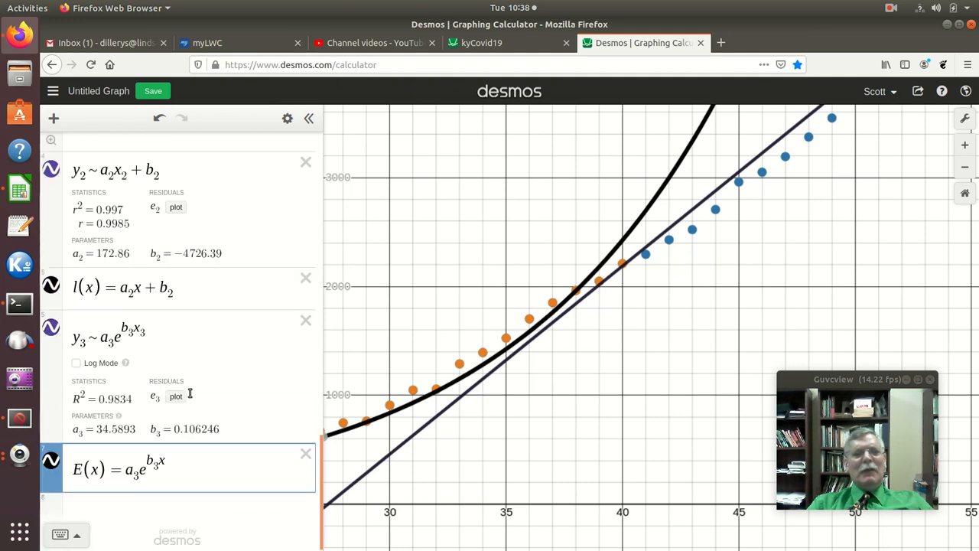
{"action": "left_click", "coordinate": [113, 504]}
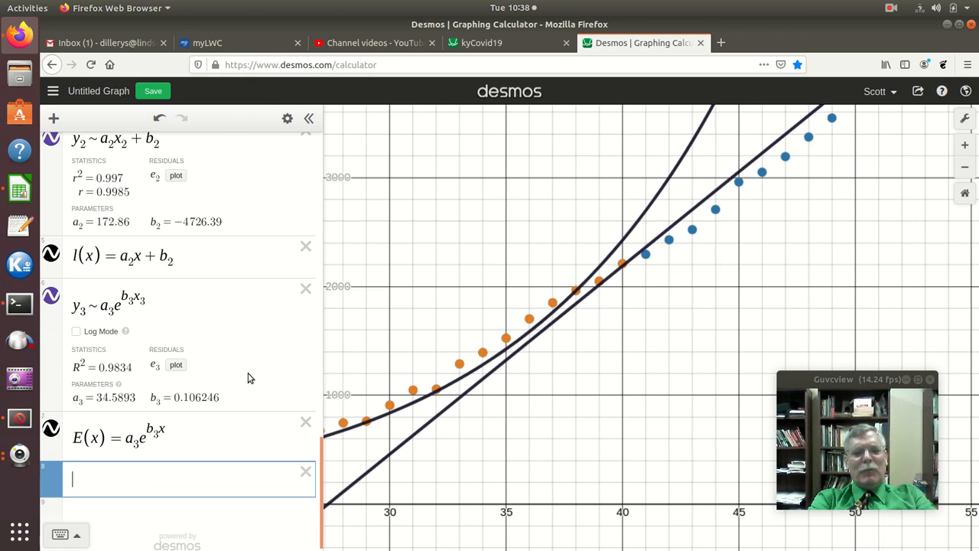
{"action": "type", "text": "E"}
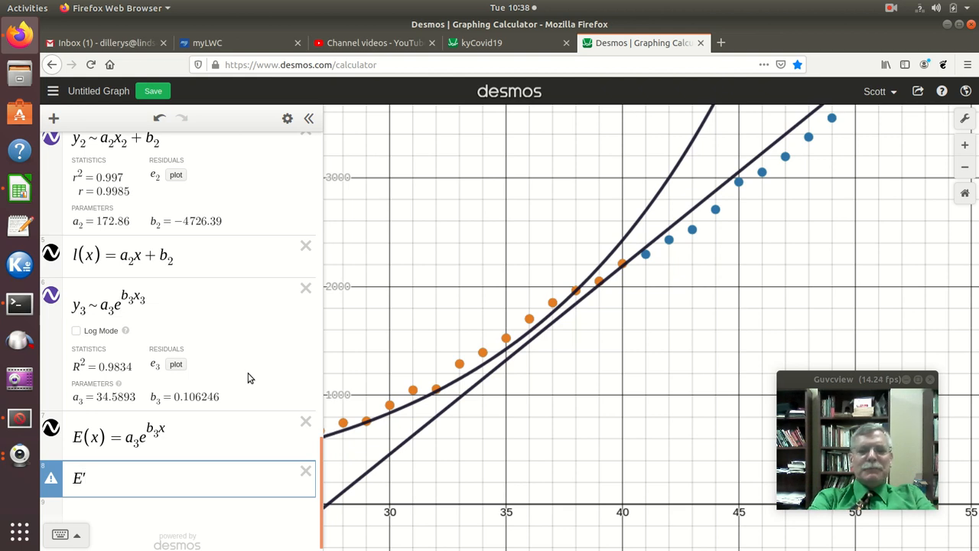
{"action": "type", "text": "'(x)"}
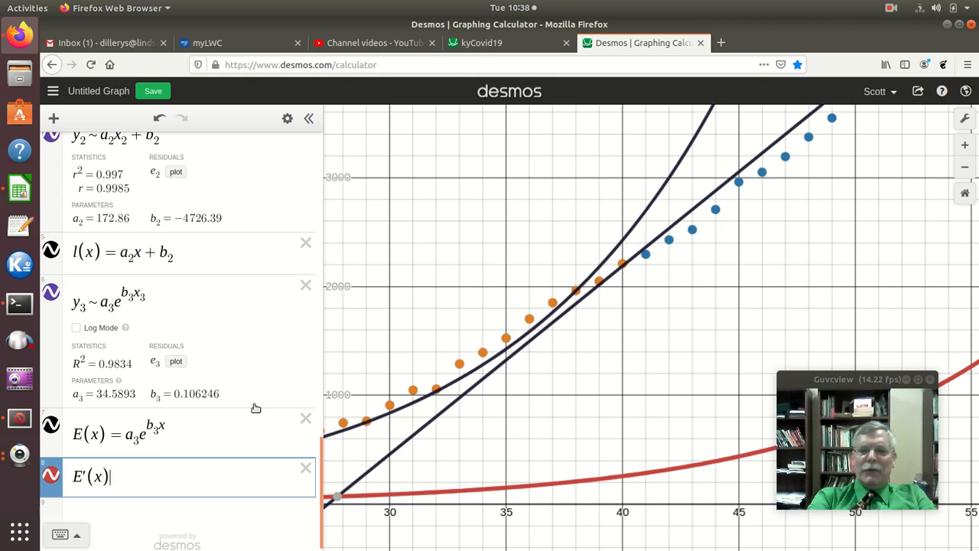
{"action": "type", "text": "= "}
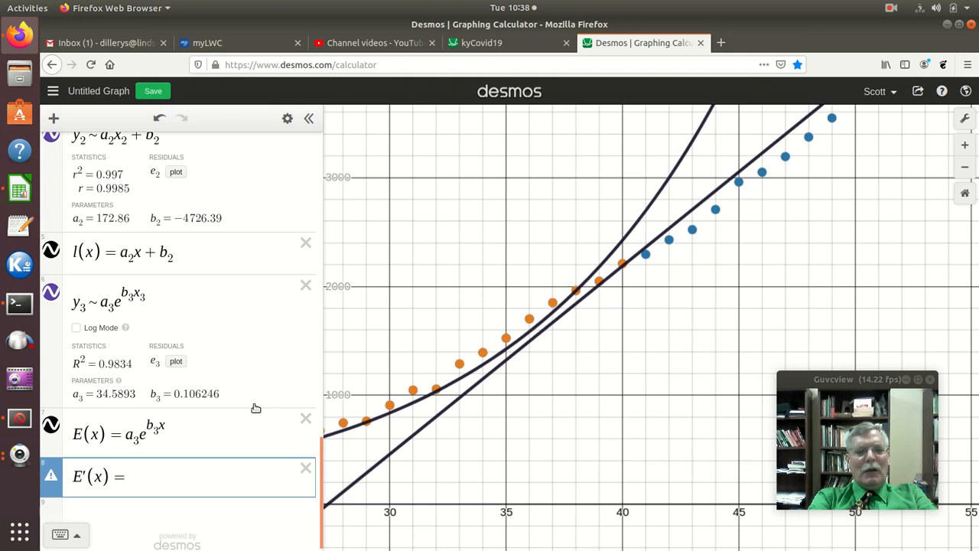
{"action": "type", "text": "173"}
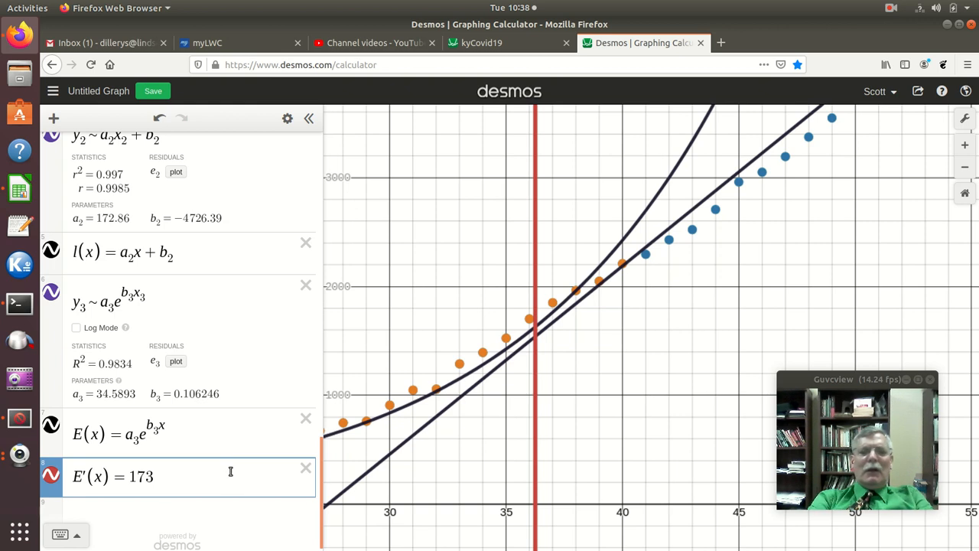
Replace 173 with the line's slope parameter a_2, giving E'(x) = a_2
{"action": "key", "text": "BackSpace"}
{"action": "key", "text": "BackSpace"}
{"action": "key", "text": "BackSpace"}
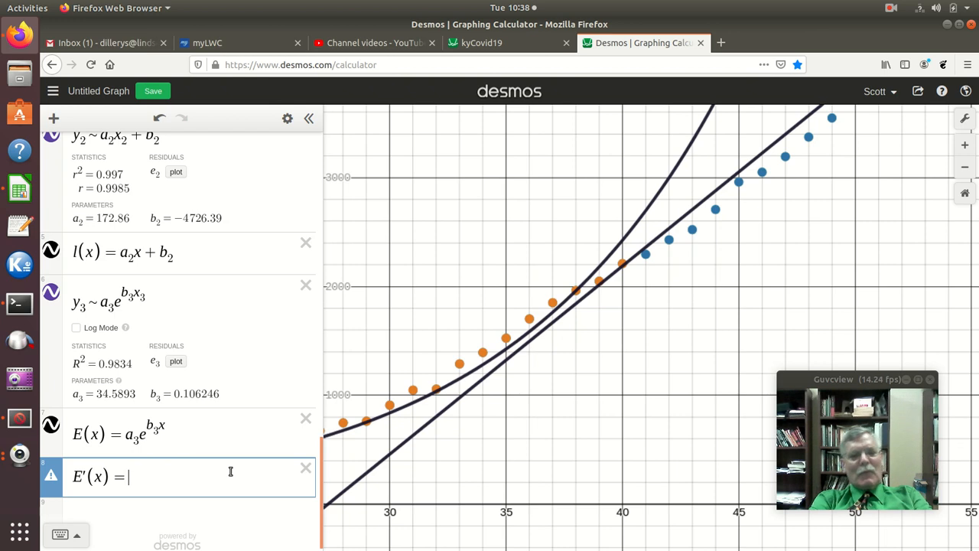
{"action": "type", "text": "a_2"}
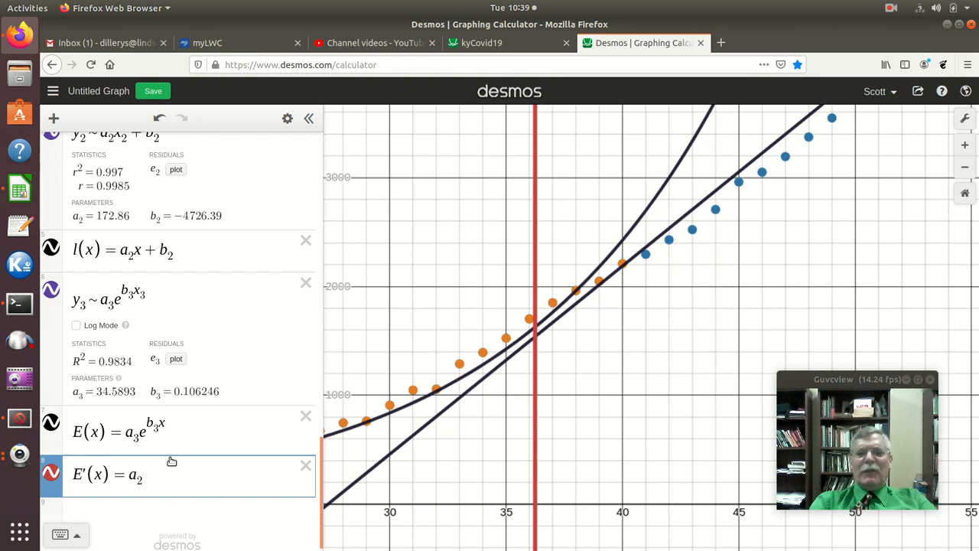
Replace the slope parameter in the E'(x) equation with the number 173
{"action": "key", "text": "BackSpace"}
{"action": "key", "text": "BackSpace"}
{"action": "key", "text": "BackSpace"}
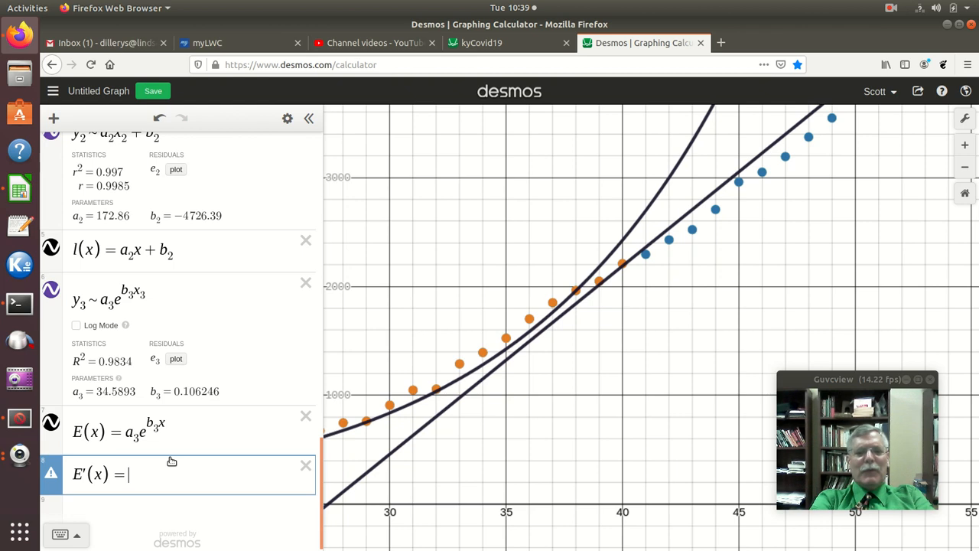
{"action": "type", "text": "17"}
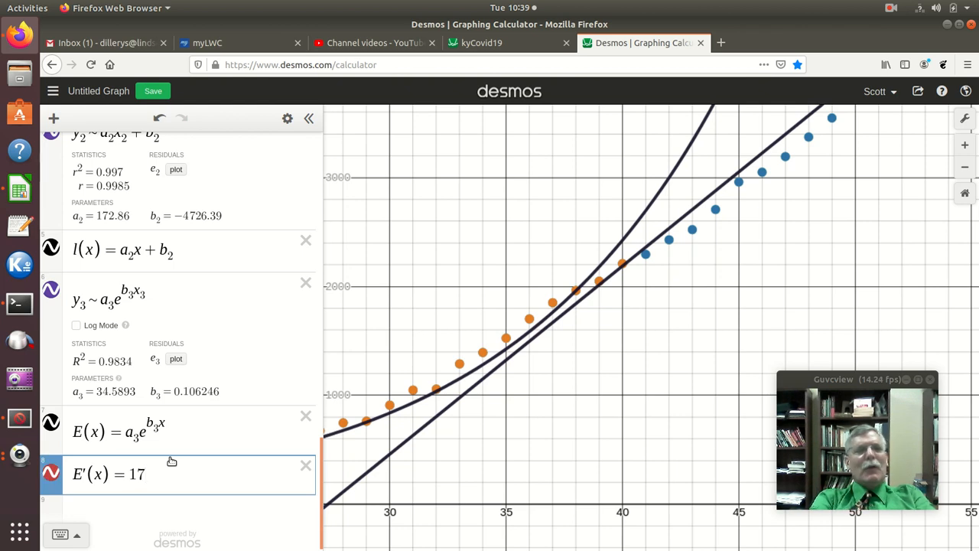
{"action": "type", "text": "3"}
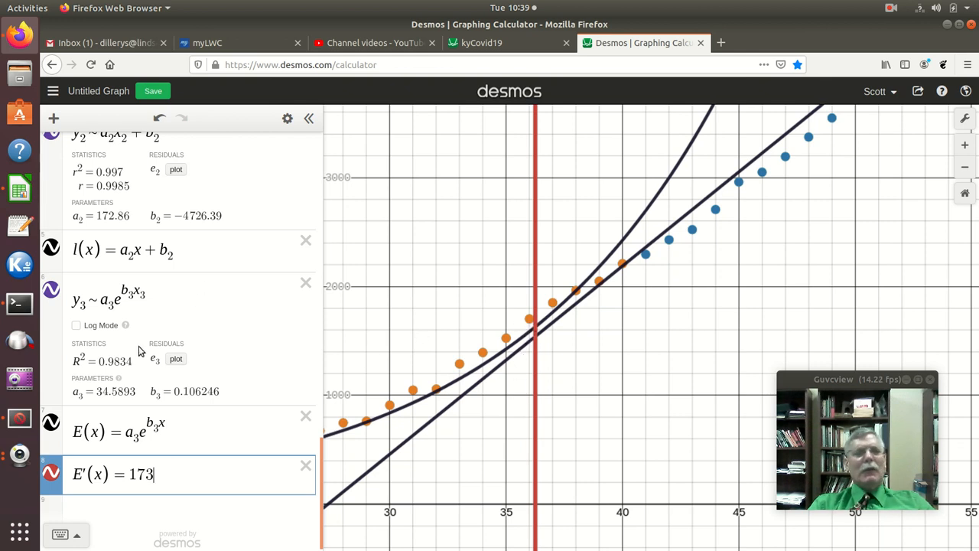
Delete the rows for days 37 through 40 from the x_3 table so the exponential data ends at day 36
{"action": "scroll", "coordinate": [179, 369], "scroll_direction": "up", "scroll_amount": 5}
{"action": "scroll", "coordinate": [180, 370], "scroll_direction": "up", "scroll_amount": 2}
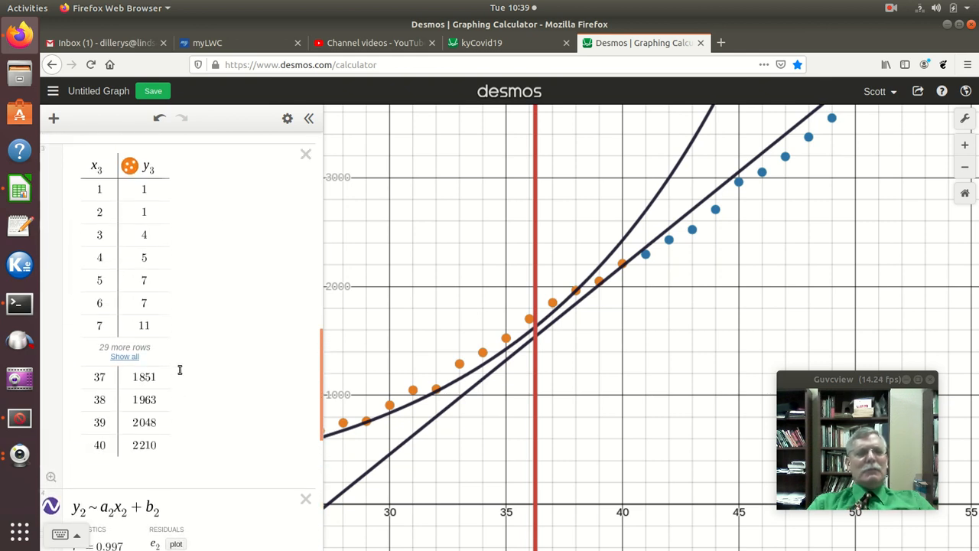
{"action": "left_click", "coordinate": [110, 445]}
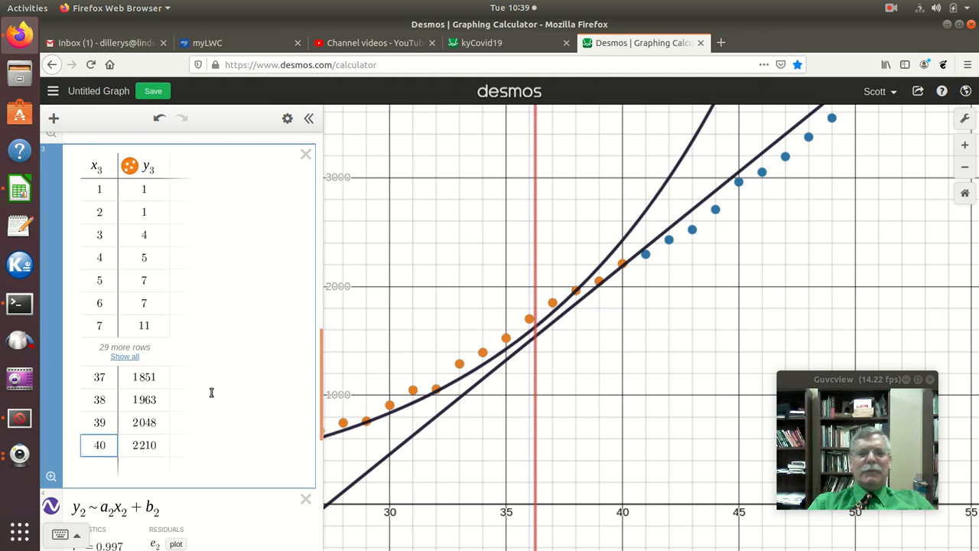
{"action": "key", "text": "BackSpace"}
{"action": "key", "text": "BackSpace"}
{"action": "key", "text": "BackSpace"}
{"action": "key", "text": "BackSpace"}
{"action": "key", "text": "BackSpace"}
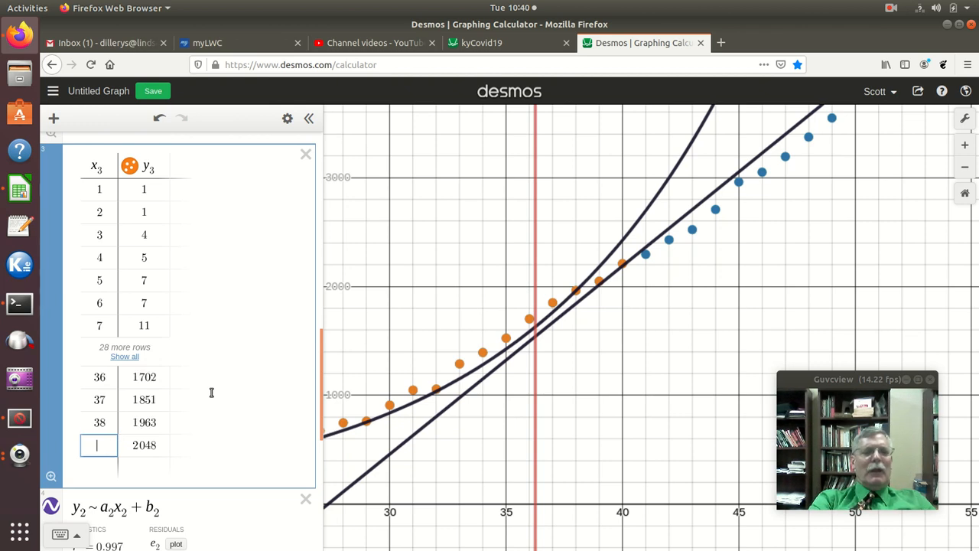
{"action": "key", "text": "BackSpace"}
{"action": "key", "text": "BackSpace"}
{"action": "key", "text": "BackSpace"}
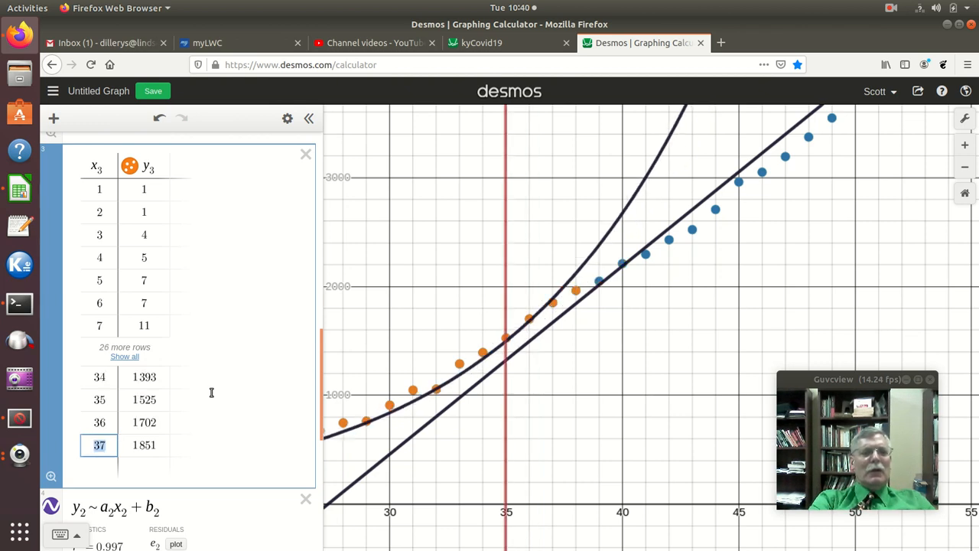
{"action": "key", "text": "BackSpace"}
{"action": "key", "text": "BackSpace"}
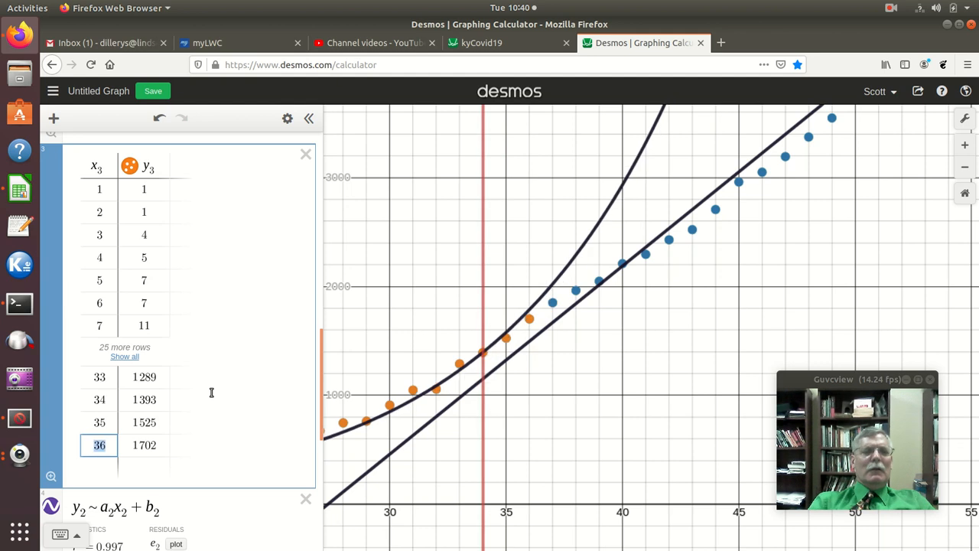
Delete the rows for days 26 through 32 from the start of the x_2 table
{"action": "scroll", "coordinate": [140, 413], "scroll_direction": "up", "scroll_amount": 10}
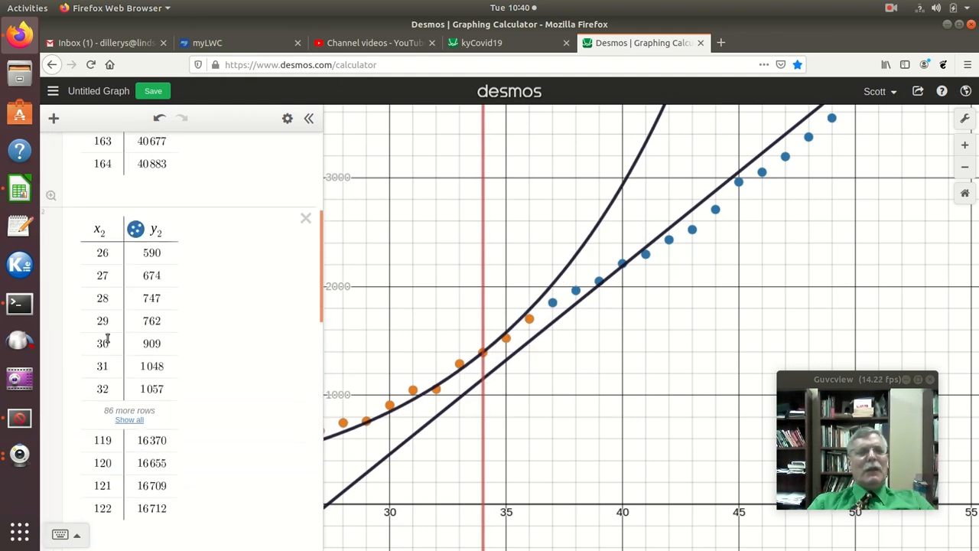
{"action": "left_click", "coordinate": [114, 390]}
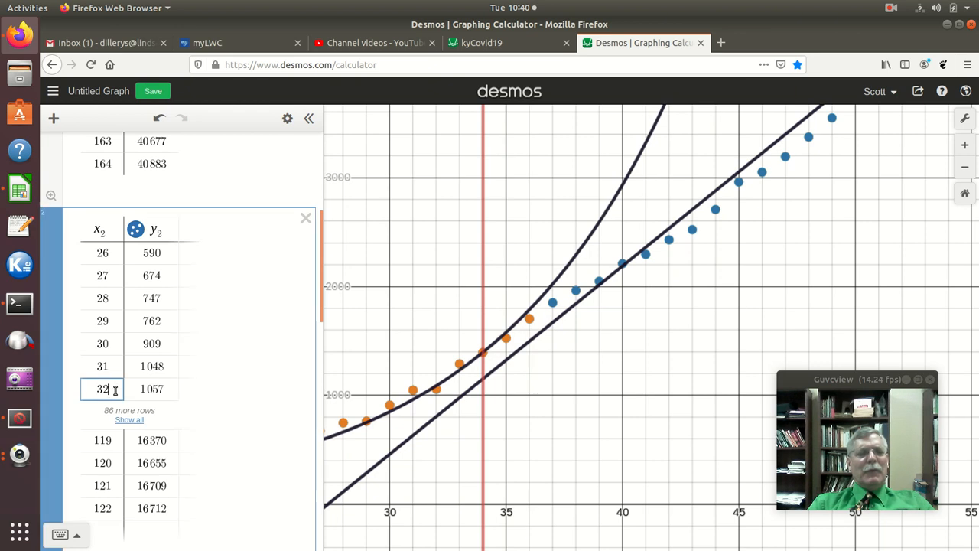
{"action": "key", "text": "BackSpace"}
{"action": "key", "text": "BackSpace"}
{"action": "key", "text": "BackSpace"}
{"action": "key", "text": "BackSpace"}
{"action": "key", "text": "BackSpace"}
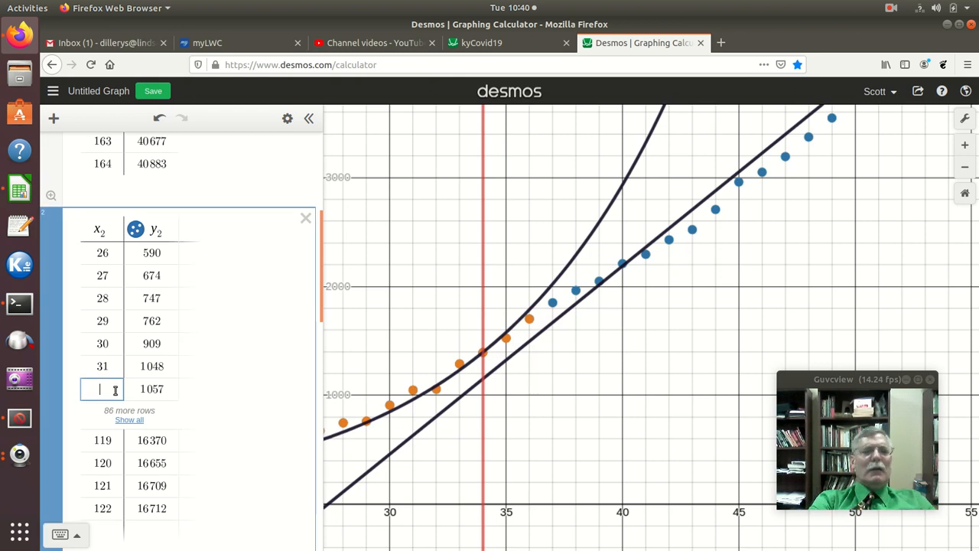
{"action": "key", "text": "BackSpace"}
{"action": "key", "text": "BackSpace"}
{"action": "key", "text": "BackSpace"}
{"action": "key", "text": "BackSpace"}
{"action": "key", "text": "BackSpace"}
{"action": "key", "text": "BackSpace"}
{"action": "key", "text": "BackSpace"}
{"action": "key", "text": "BackSpace"}
{"action": "key", "text": "BackSpace"}
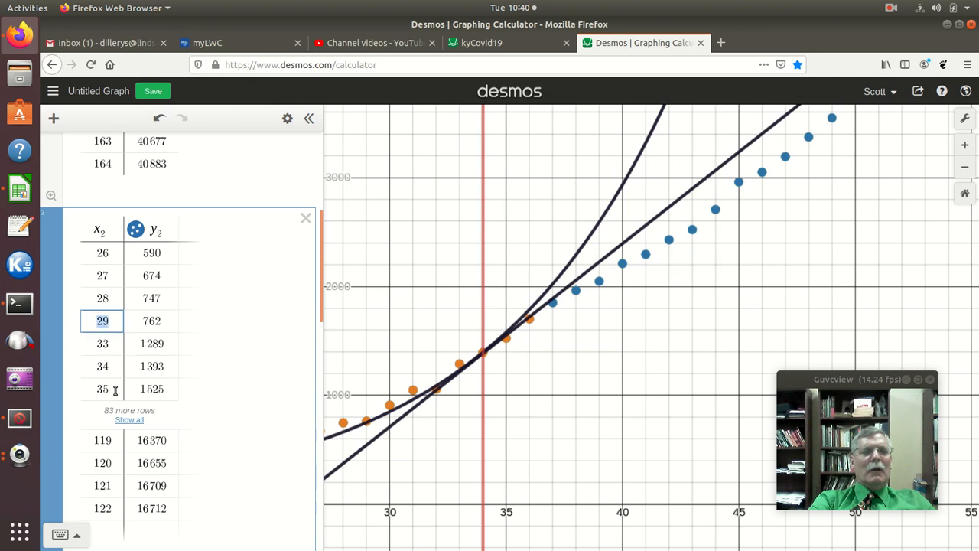
{"action": "key", "text": "BackSpace"}
{"action": "key", "text": "BackSpace"}
{"action": "key", "text": "BackSpace"}
{"action": "key", "text": "BackSpace"}
{"action": "key", "text": "BackSpace"}
{"action": "key", "text": "BackSpace"}
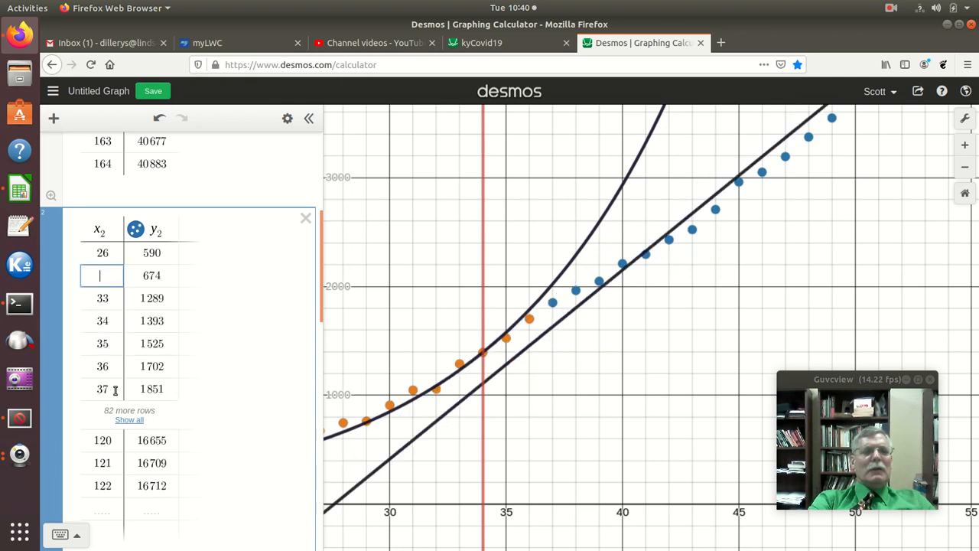
{"action": "key", "text": "BackSpace"}
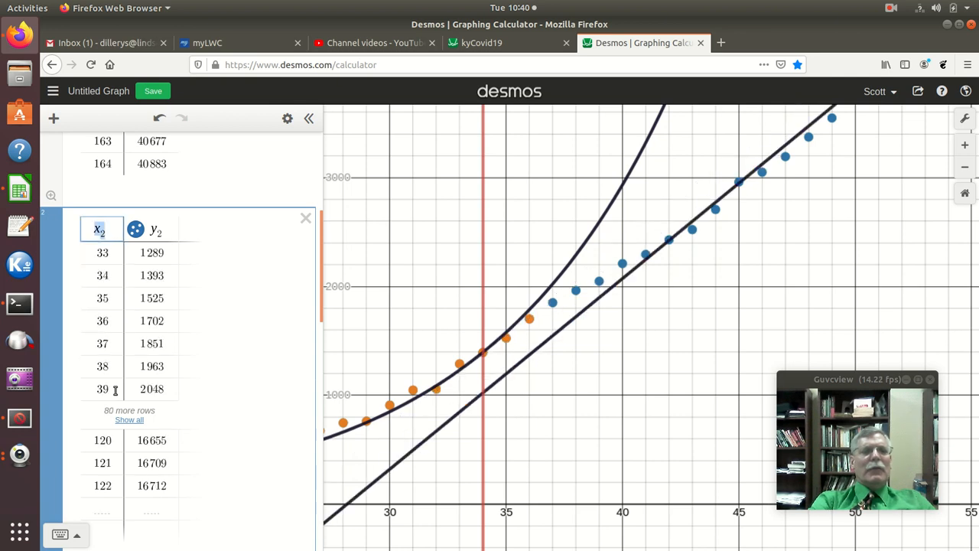
Delete the rows for days 33 through 35 from the x_2 table so the linear data starts at day 36
{"action": "double_click", "coordinate": [120, 298]}
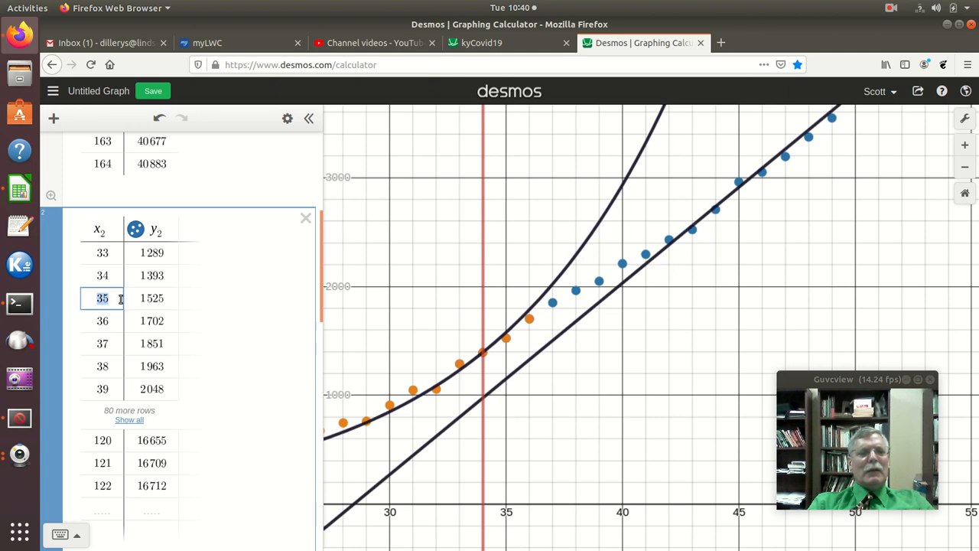
{"action": "key", "text": "BackSpace"}
{"action": "key", "text": "BackSpace"}
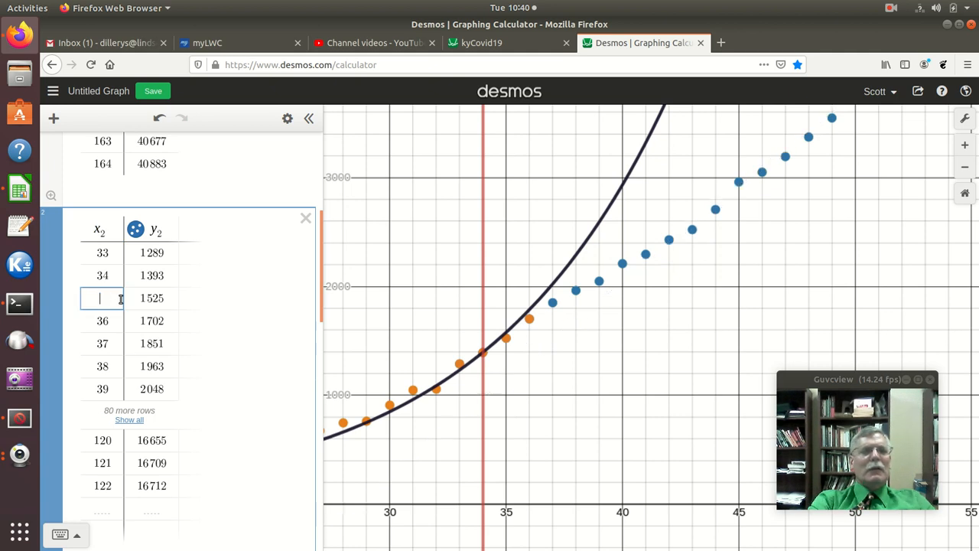
{"action": "key", "text": "BackSpace"}
{"action": "key", "text": "BackSpace"}
{"action": "key", "text": "BackSpace"}
{"action": "key", "text": "BackSpace"}
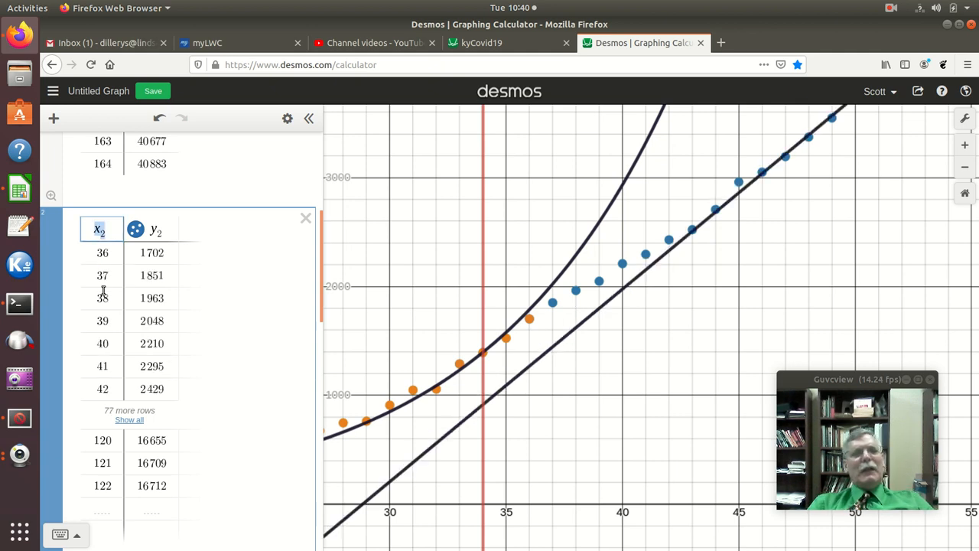
Review the trimmed x_2 and x_3 tables and the linear regression's parameters
{"action": "scroll", "coordinate": [180, 297], "scroll_direction": "up", "scroll_amount": 4}
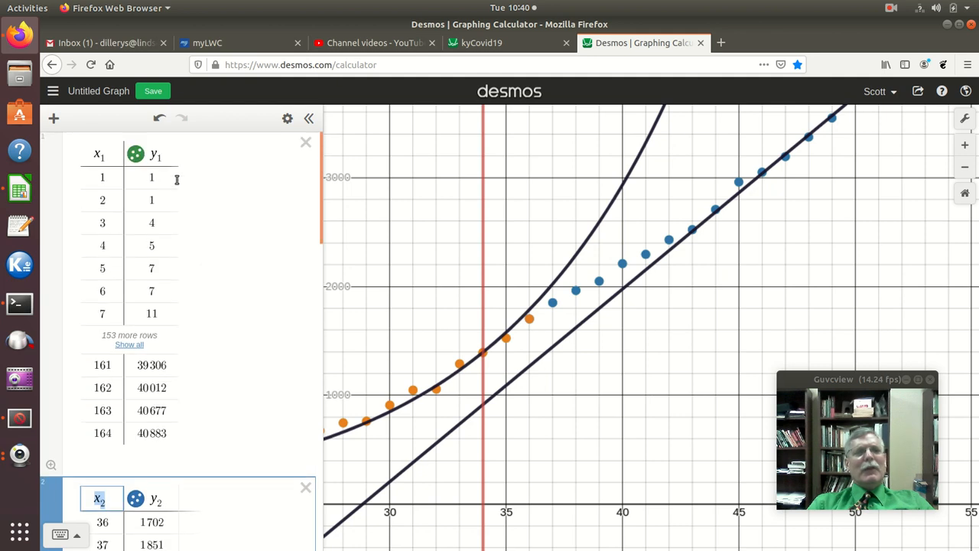
{"action": "scroll", "coordinate": [120, 374], "scroll_direction": "down", "scroll_amount": 4}
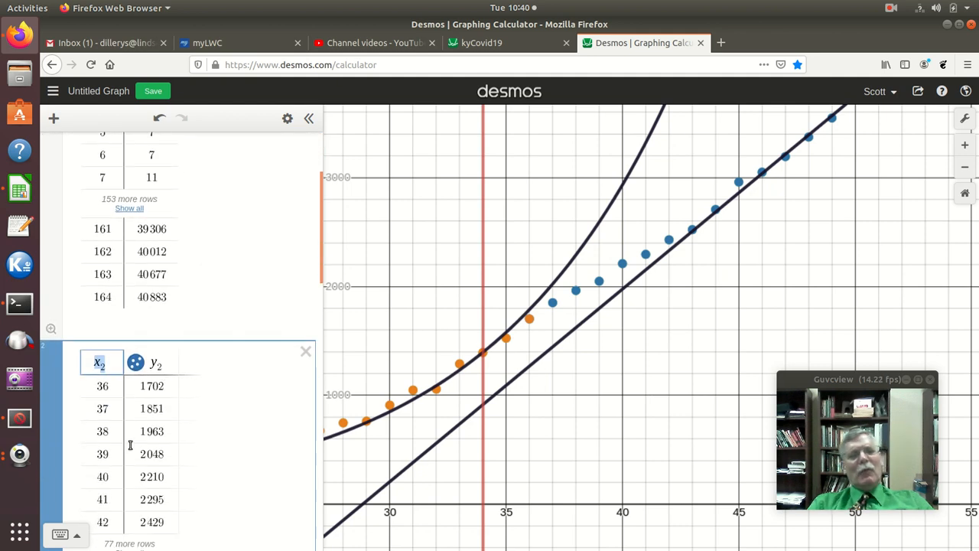
{"action": "scroll", "coordinate": [171, 435], "scroll_direction": "down", "scroll_amount": 12}
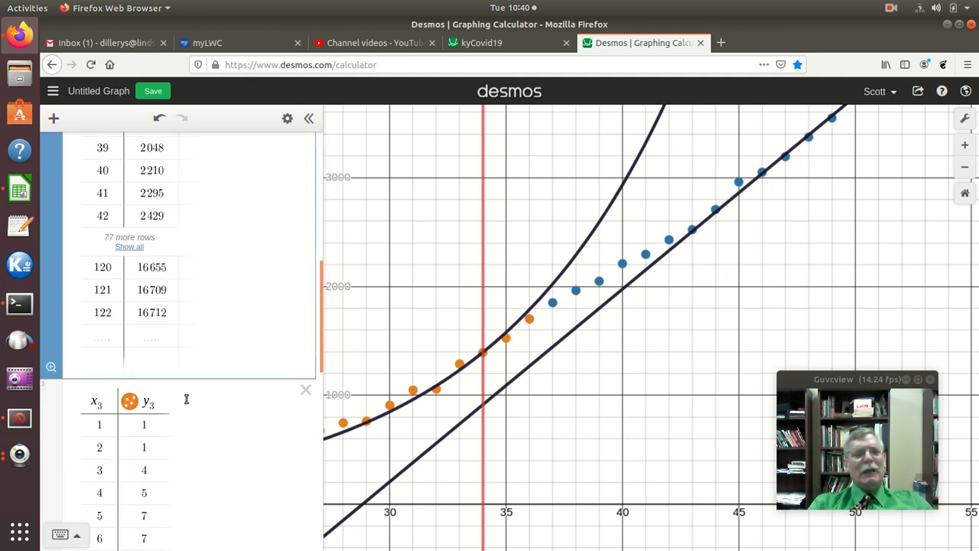
{"action": "scroll", "coordinate": [164, 443], "scroll_direction": "down", "scroll_amount": 4}
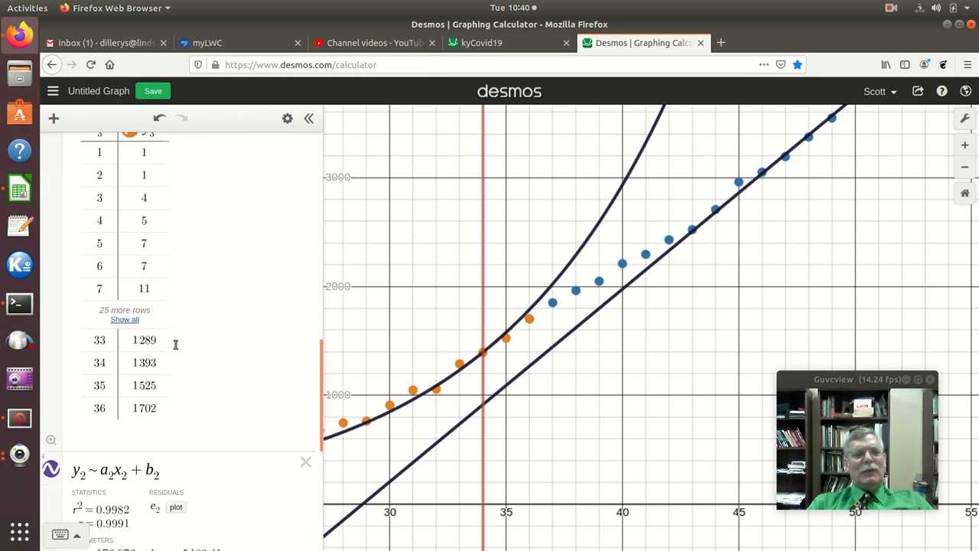
{"action": "scroll", "coordinate": [196, 327], "scroll_direction": "up", "scroll_amount": 4}
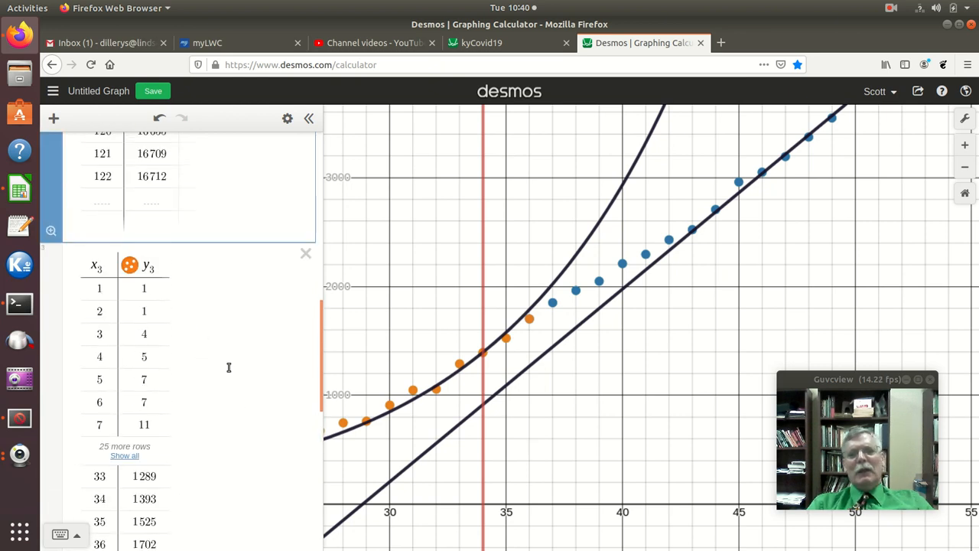
{"action": "scroll", "coordinate": [222, 420], "scroll_direction": "down", "scroll_amount": 8}
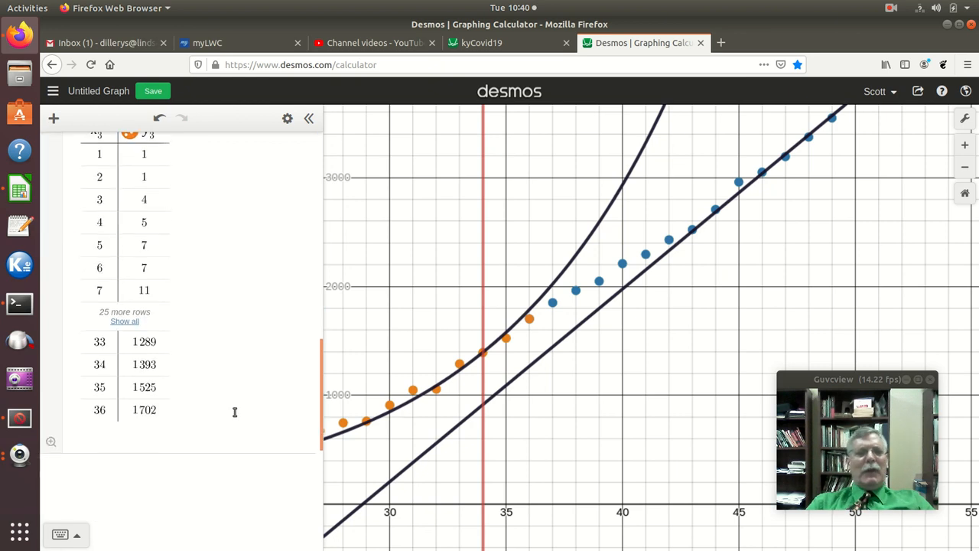
{"action": "scroll", "coordinate": [236, 416], "scroll_direction": "down", "scroll_amount": 1}
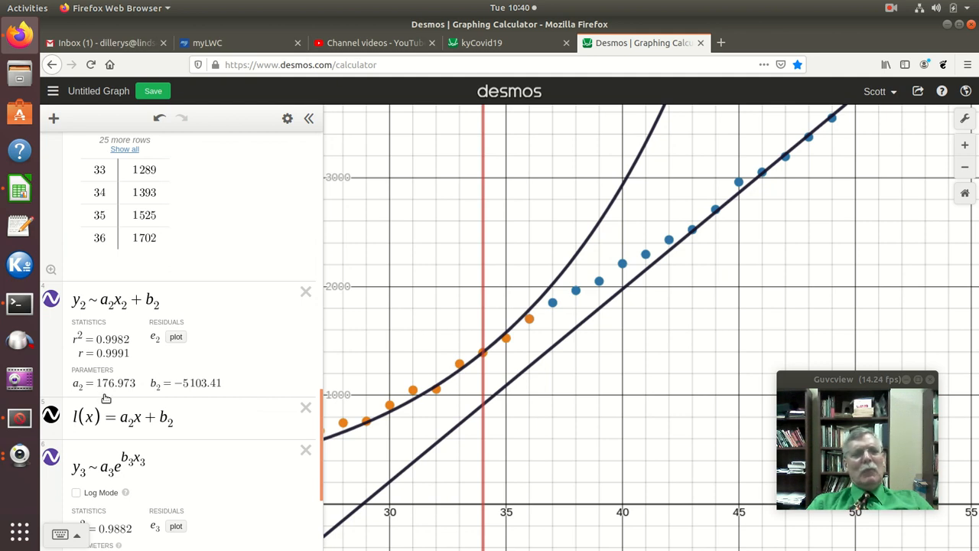
Set the right side of the E'(x) equation to 177 to match the line's rounded slope
{"action": "scroll", "coordinate": [110, 392], "scroll_direction": "down", "scroll_amount": 3}
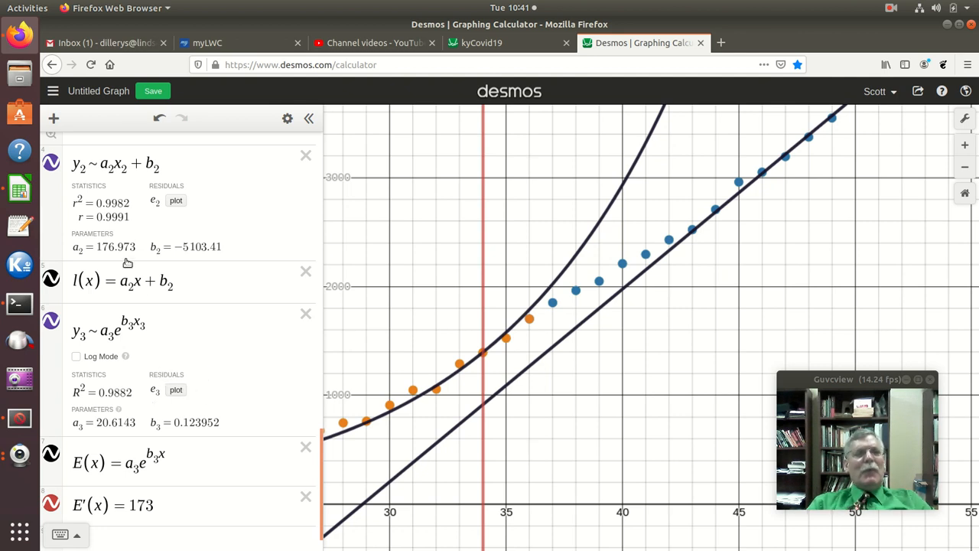
{"action": "left_click", "coordinate": [164, 499]}
{"action": "key", "text": "BackSpace"}
{"action": "type", "text": "7"}
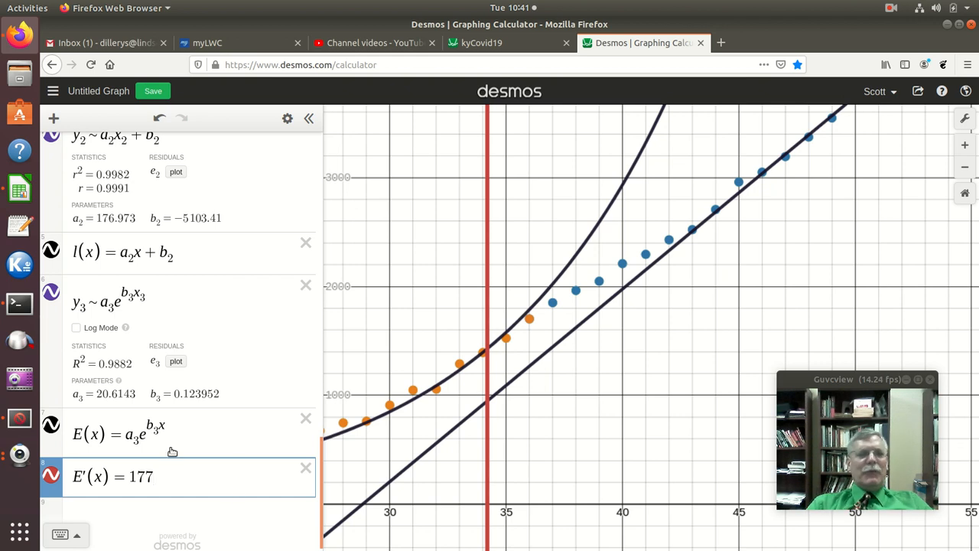
Compare the last days in the x_3 table with the first days in the x_2 table
{"action": "scroll", "coordinate": [172, 451], "scroll_direction": "up", "scroll_amount": 5}
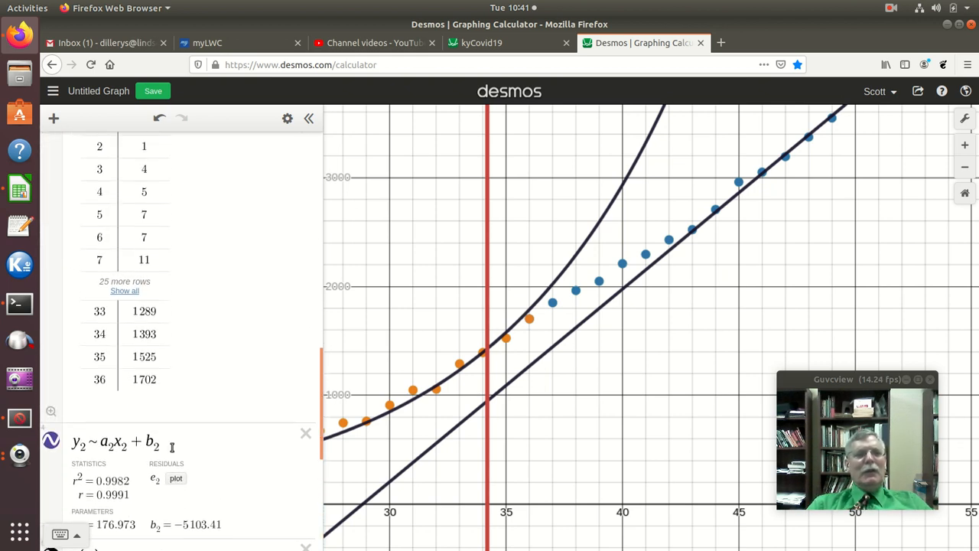
{"action": "scroll", "coordinate": [171, 447], "scroll_direction": "up", "scroll_amount": 1}
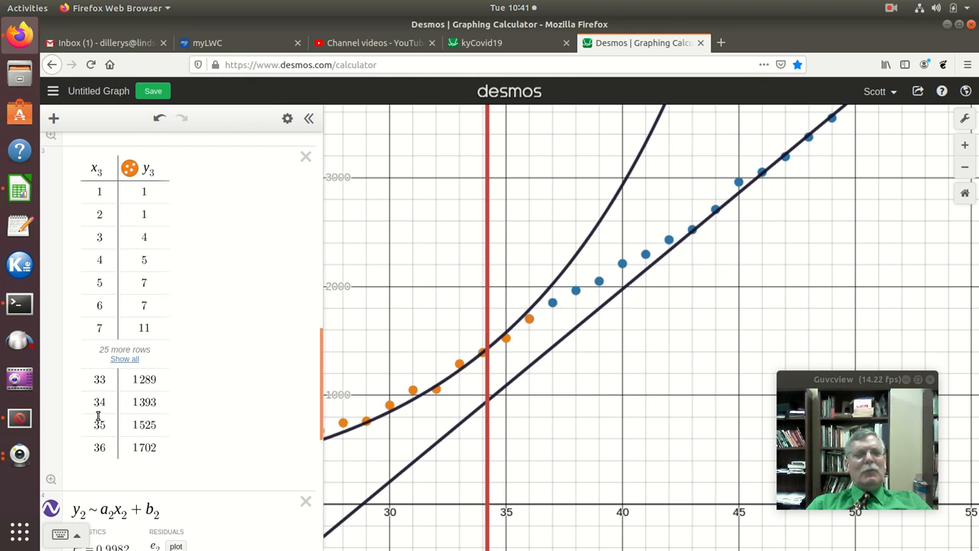
{"action": "scroll", "coordinate": [126, 407], "scroll_direction": "up", "scroll_amount": 2}
{"action": "scroll", "coordinate": [123, 422], "scroll_direction": "down", "scroll_amount": 2}
{"action": "scroll", "coordinate": [155, 425], "scroll_direction": "up", "scroll_amount": 6}
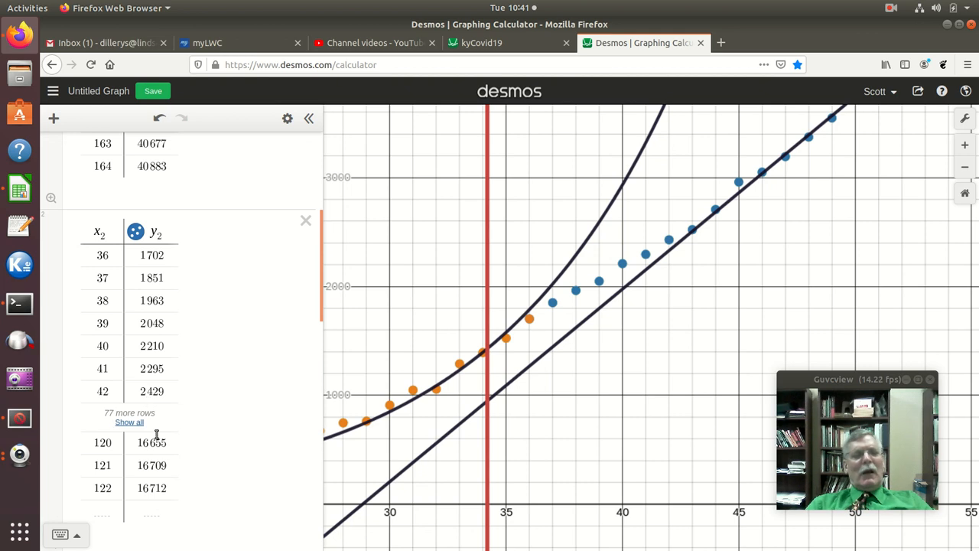
{"action": "scroll", "coordinate": [155, 433], "scroll_direction": "down", "scroll_amount": 5}
{"action": "scroll", "coordinate": [156, 434], "scroll_direction": "down", "scroll_amount": 3}
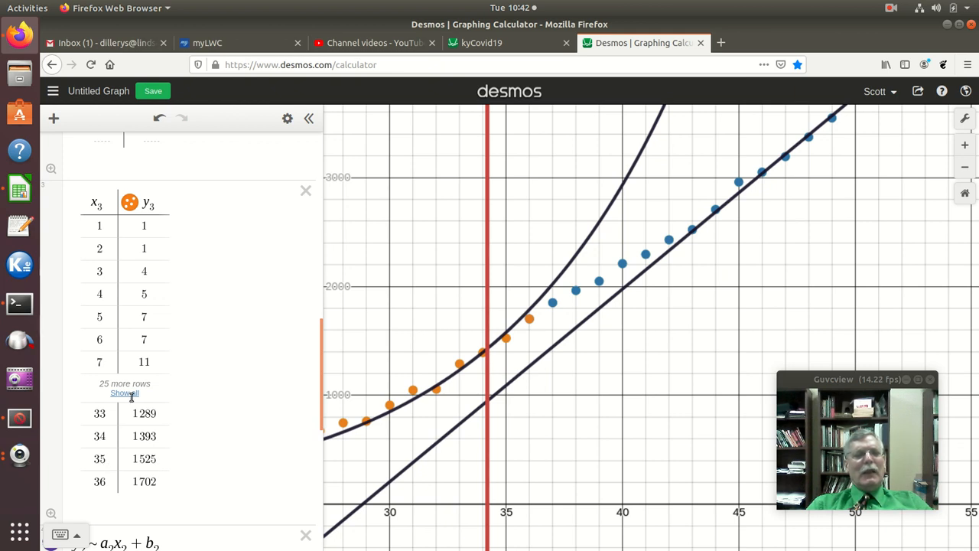
{"action": "scroll", "coordinate": [109, 398], "scroll_direction": "up", "scroll_amount": 6}
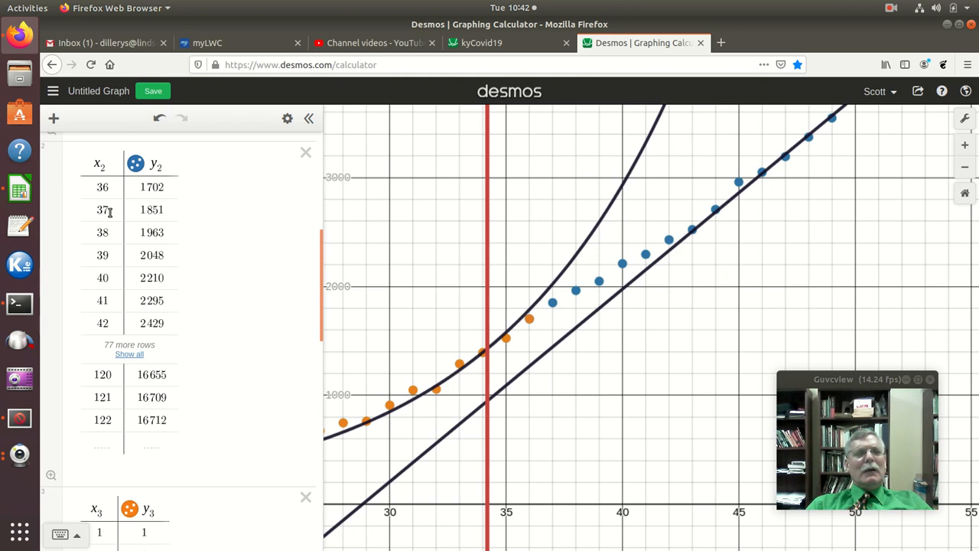
Insert a row above day 36 in the x_2 table with x_2 34 and y_2 1525
{"action": "double_click", "coordinate": [113, 167]}
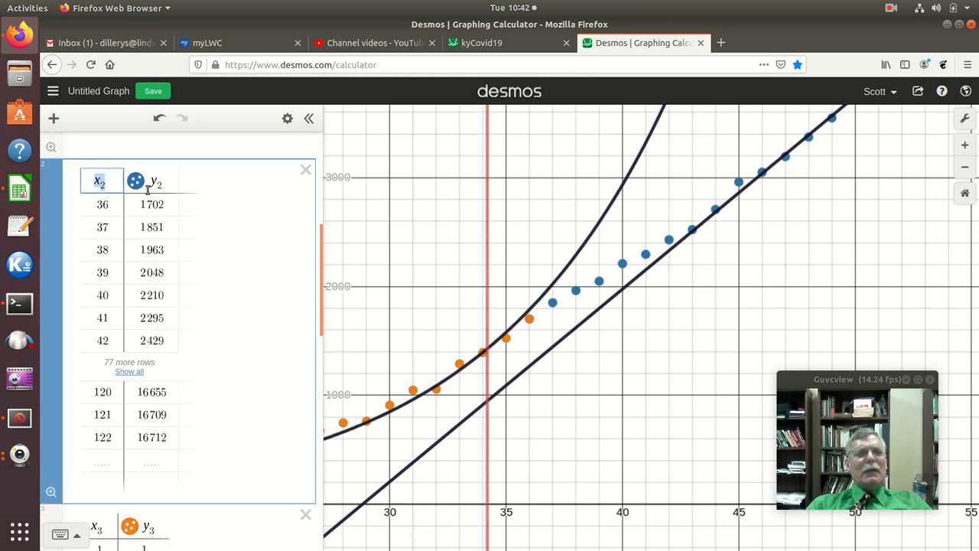
{"action": "key", "text": "Return"}
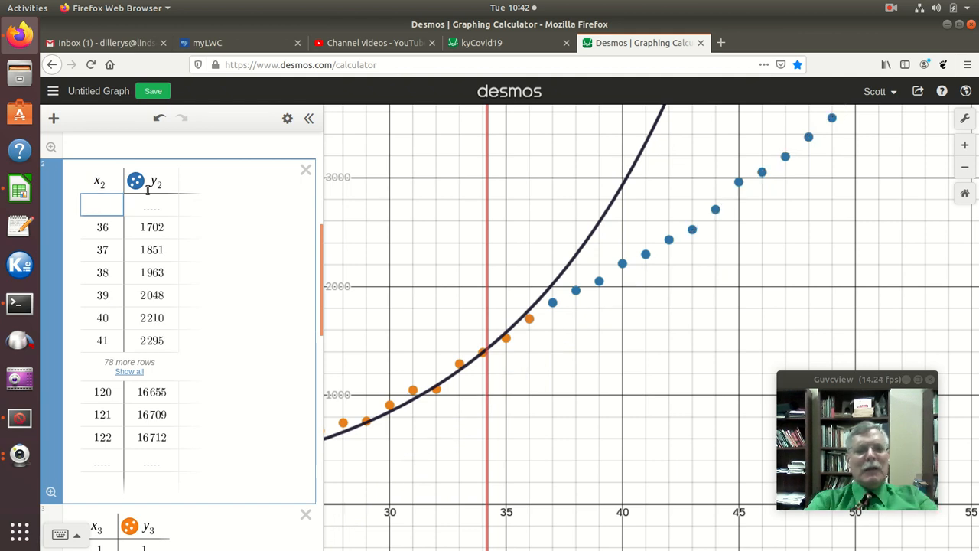
{"action": "type", "text": "34"}
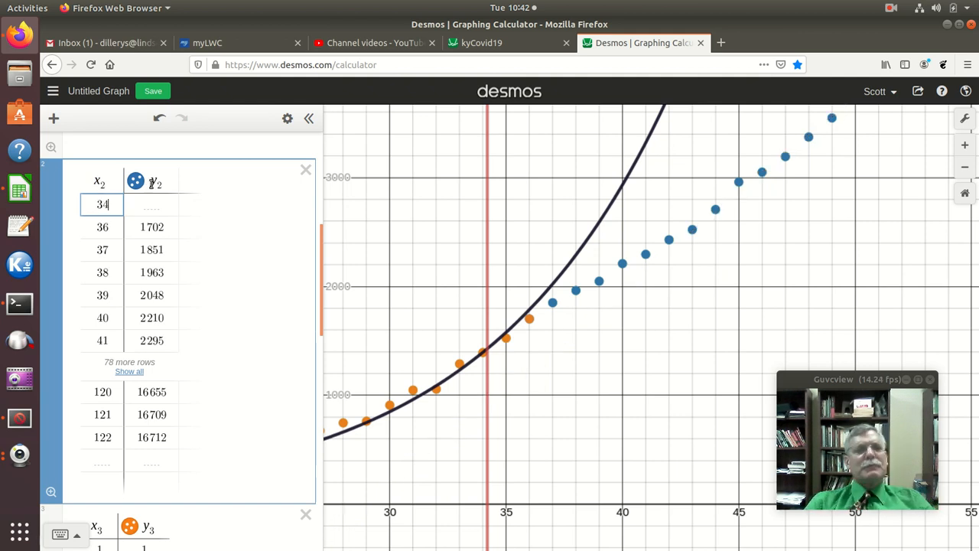
{"action": "scroll", "coordinate": [183, 275], "scroll_direction": "down", "scroll_amount": 5}
{"action": "scroll", "coordinate": [179, 313], "scroll_direction": "down", "scroll_amount": 2}
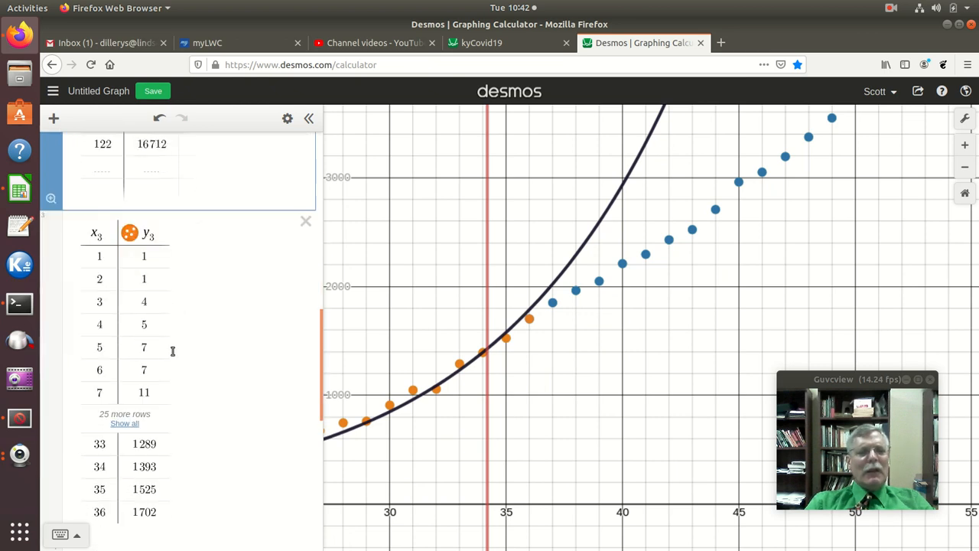
{"action": "scroll", "coordinate": [172, 367], "scroll_direction": "up", "scroll_amount": 6}
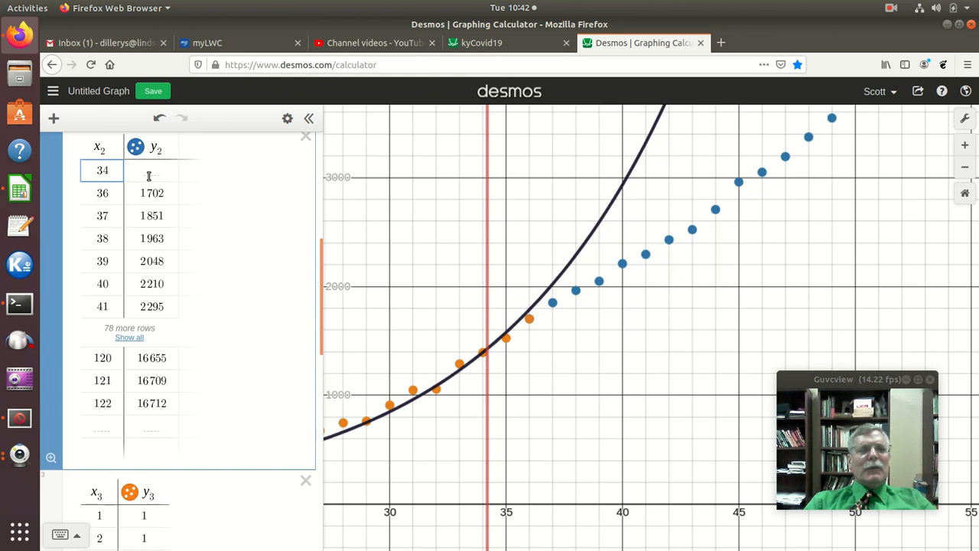
{"action": "left_click", "coordinate": [149, 176]}
{"action": "type", "text": "1625"}
{"action": "key", "text": "Return"}
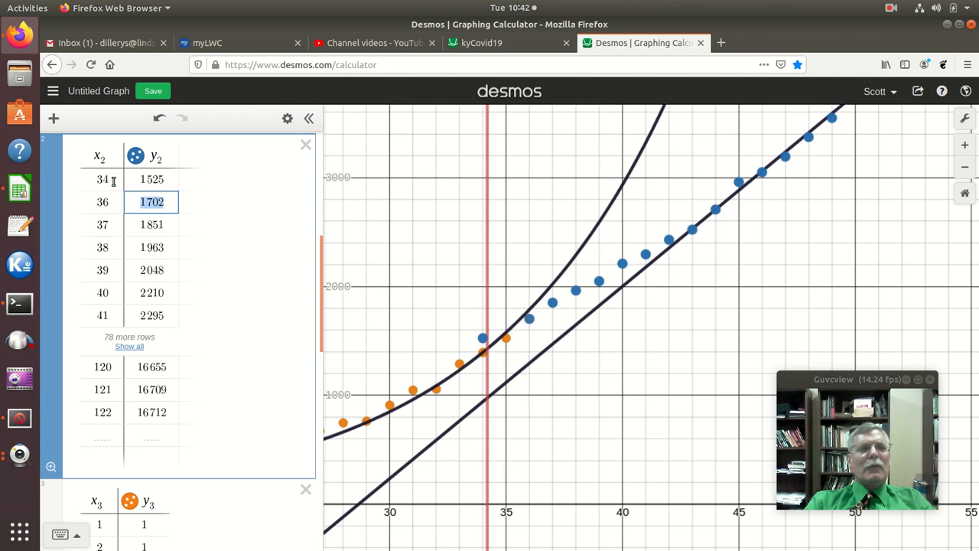
Insert a row for day 35 below day 34 in the x_2 table and look up its case count in the x_3 table
{"action": "left_click", "coordinate": [113, 179]}
{"action": "key", "text": "Return"}
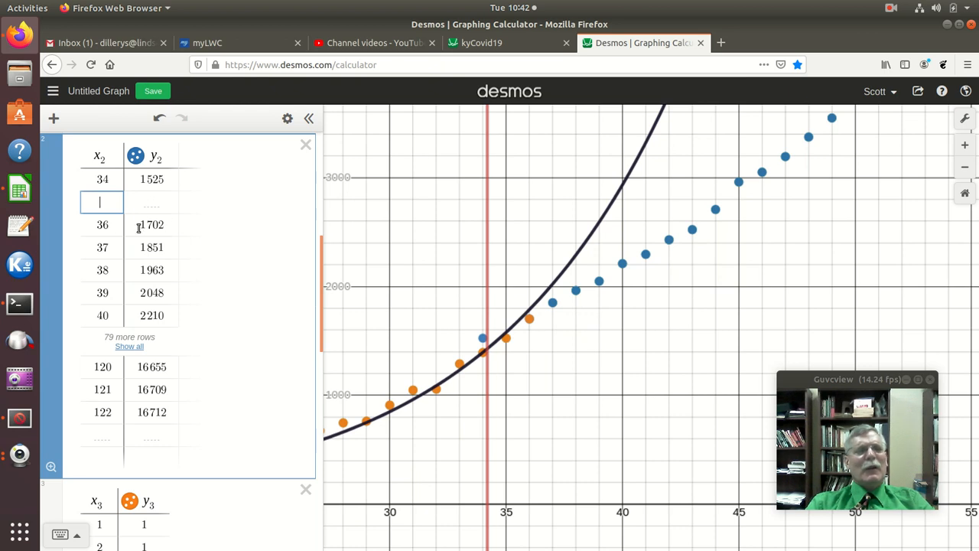
{"action": "type", "text": "35"}
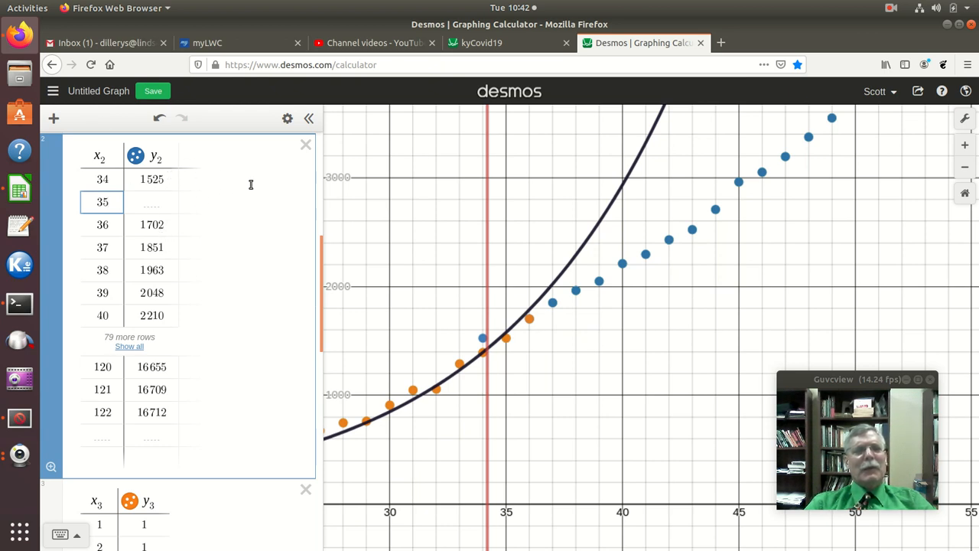
{"action": "scroll", "coordinate": [157, 308], "scroll_direction": "down", "scroll_amount": 5}
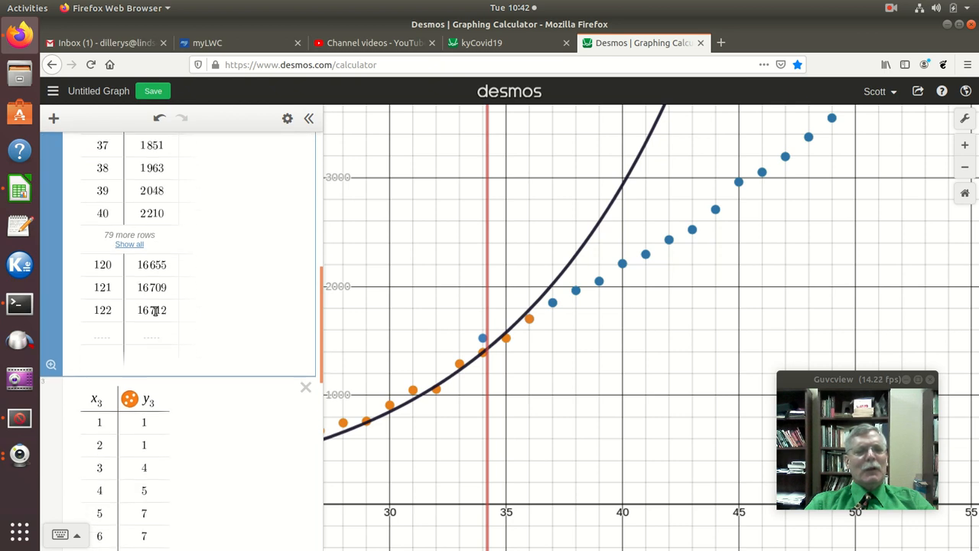
{"action": "scroll", "coordinate": [154, 314], "scroll_direction": "down", "scroll_amount": 3}
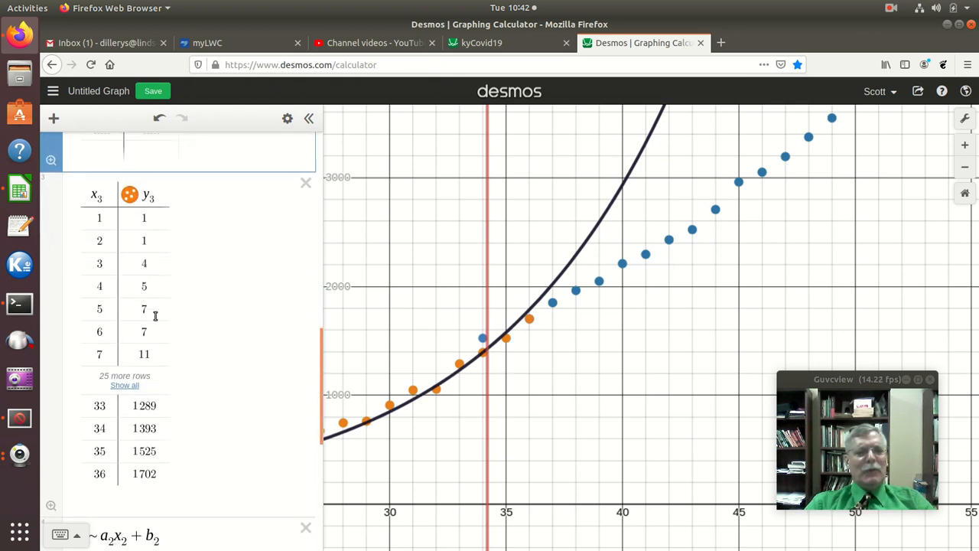
{"action": "scroll", "coordinate": [155, 316], "scroll_direction": "up", "scroll_amount": 6}
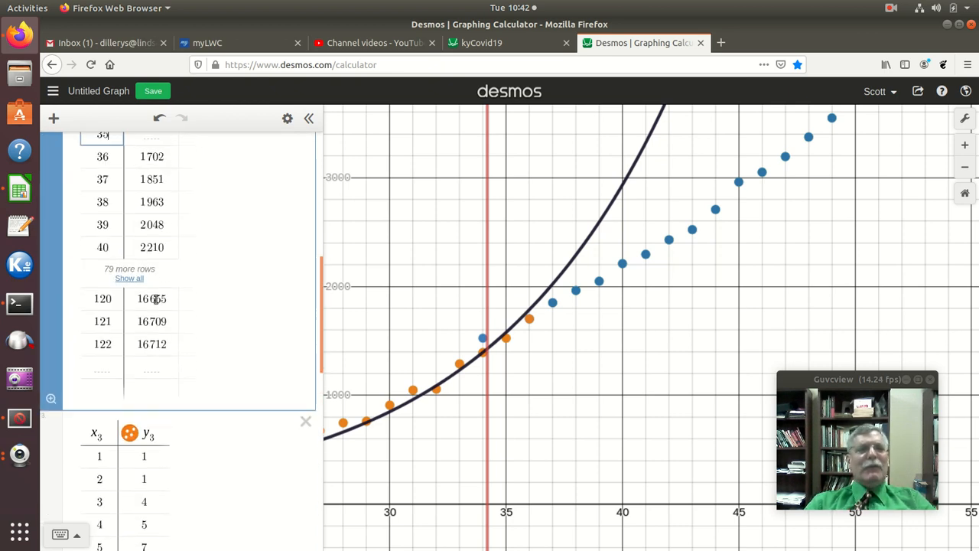
{"action": "scroll", "coordinate": [130, 197], "scroll_direction": "up", "scroll_amount": 1}
{"action": "scroll", "coordinate": [126, 221], "scroll_direction": "down", "scroll_amount": 6}
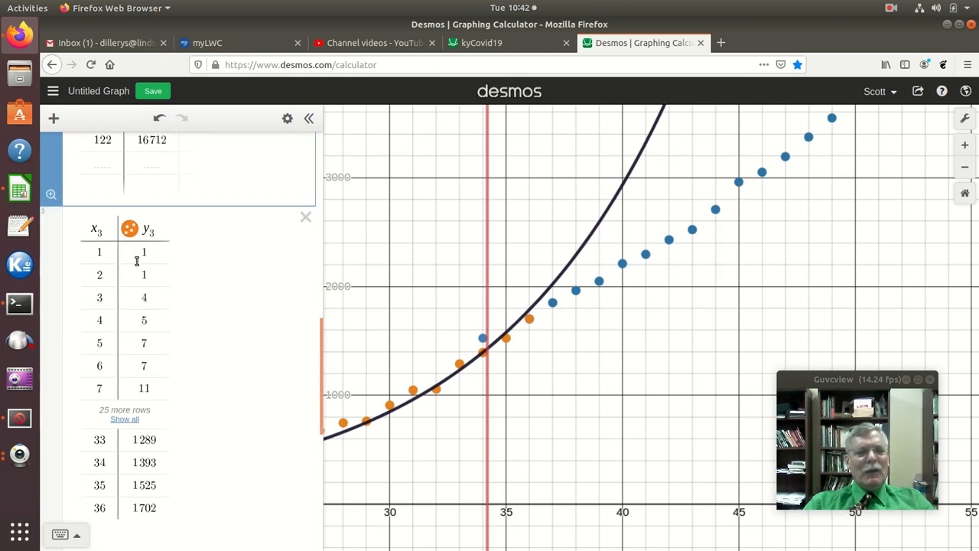
{"action": "scroll", "coordinate": [136, 263], "scroll_direction": "up", "scroll_amount": 8}
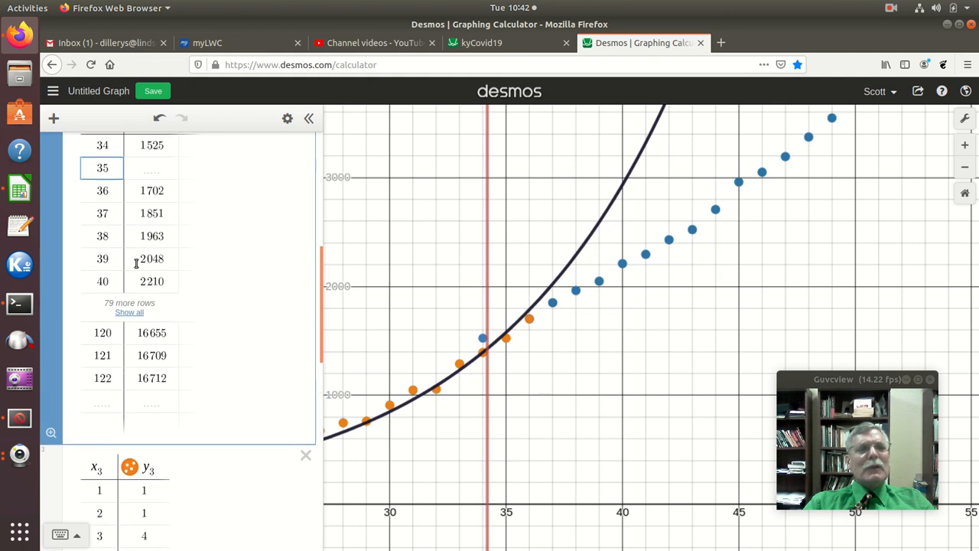
{"action": "scroll", "coordinate": [137, 269], "scroll_direction": "down", "scroll_amount": 4}
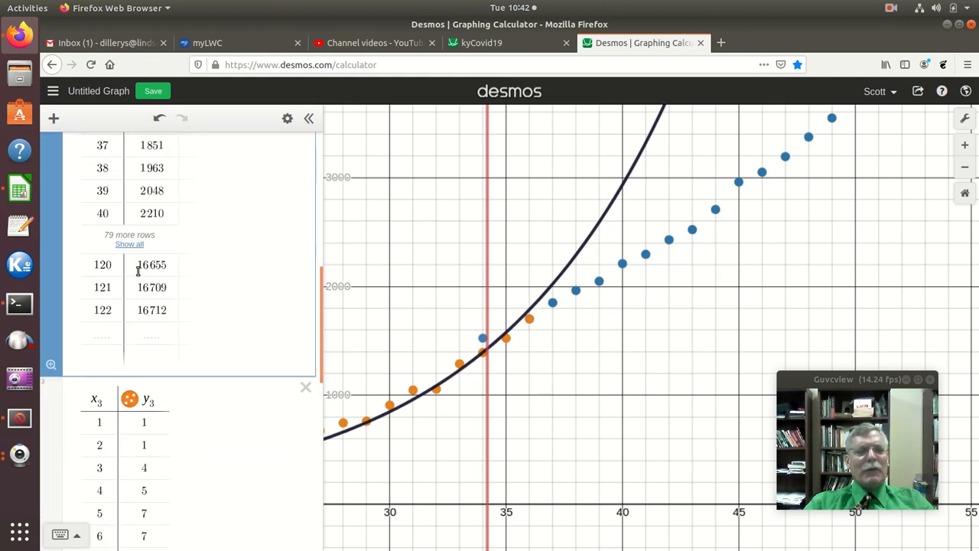
{"action": "scroll", "coordinate": [138, 269], "scroll_direction": "down", "scroll_amount": 7}
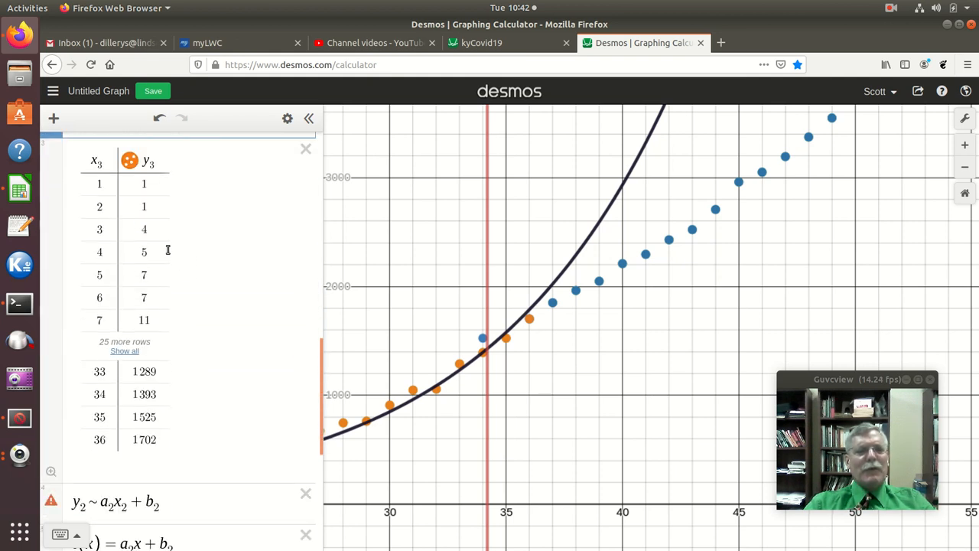
{"action": "scroll", "coordinate": [152, 260], "scroll_direction": "up", "scroll_amount": 11}
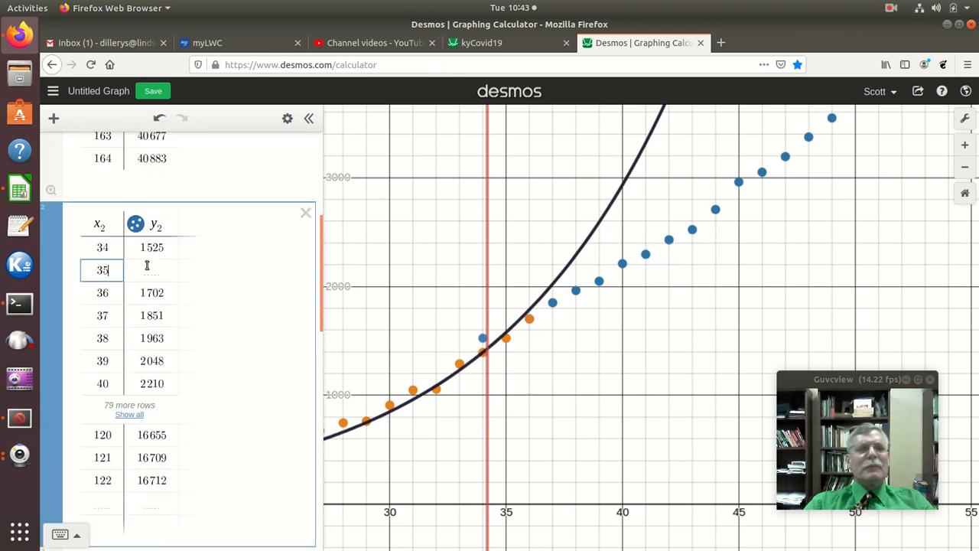
Set the y_2 values in the x_2 table to 1525 for day 35 and 1393 for day 34
{"action": "left_click", "coordinate": [148, 270]}
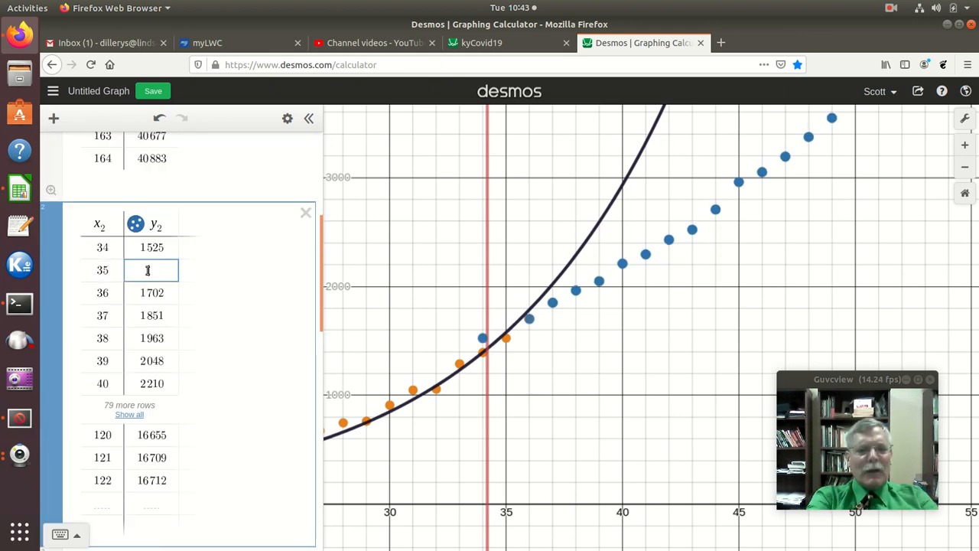
{"action": "type", "text": "1525"}
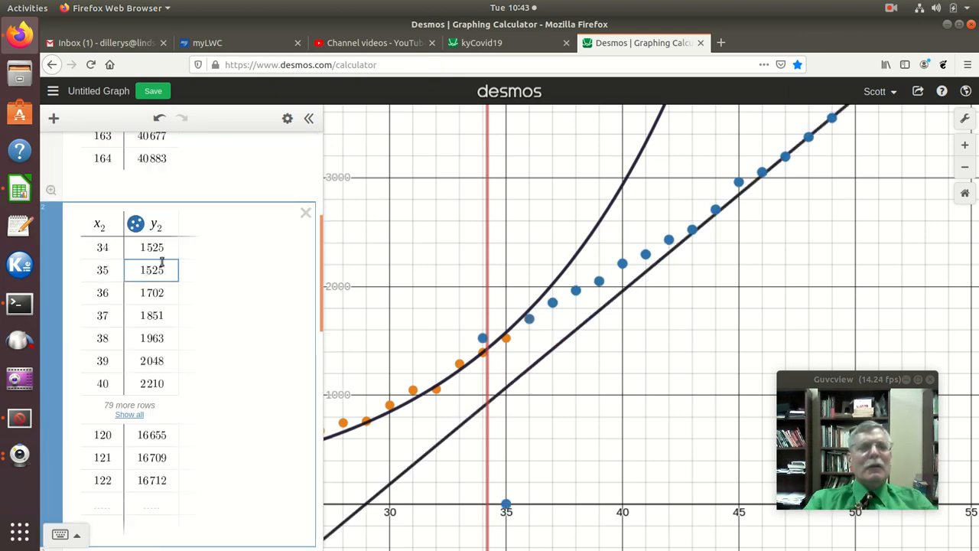
{"action": "left_click_drag", "start_coordinate": [163, 246], "coordinate": [150, 249]}
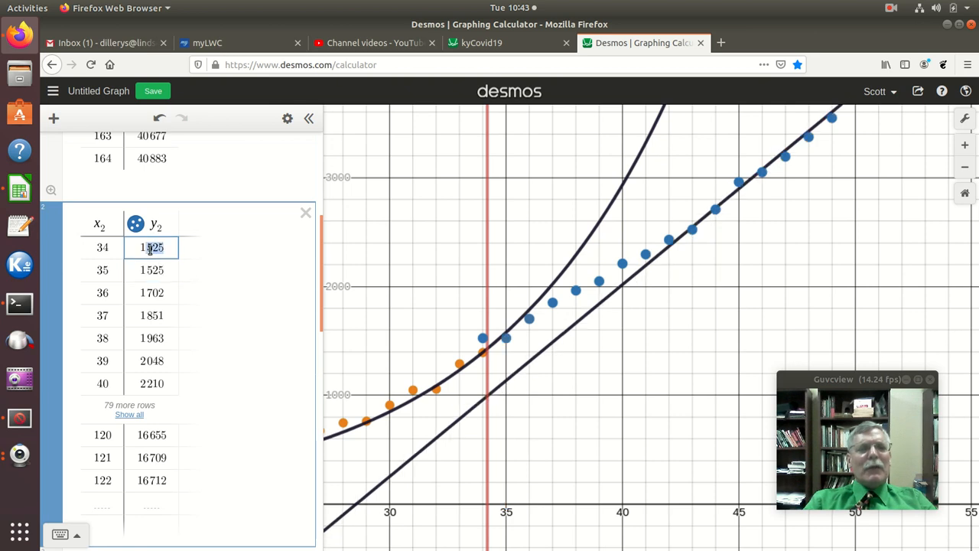
{"action": "type", "text": "393"}
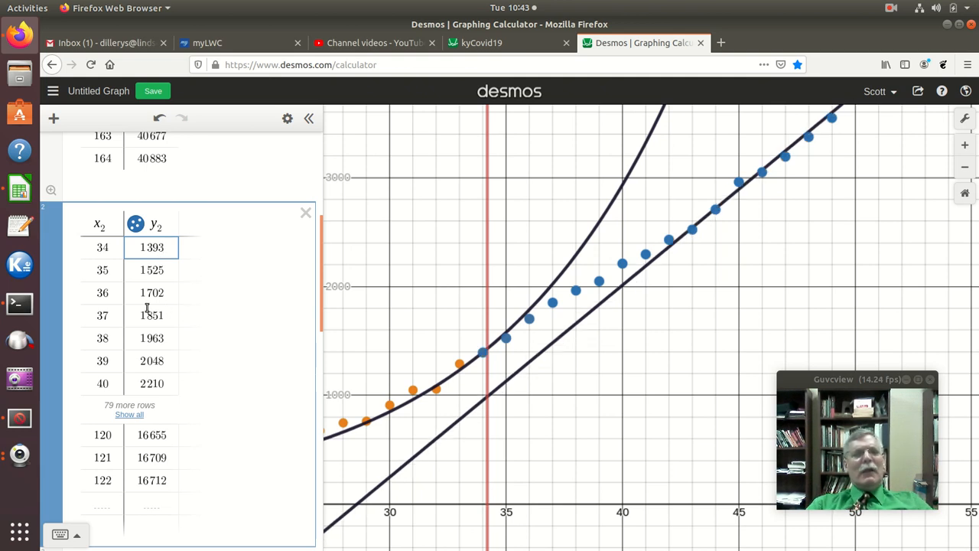
Delete the rows for days 35 and 36 from the x_3 table so the exponential data ends at day 34
{"action": "scroll", "coordinate": [153, 344], "scroll_direction": "down", "scroll_amount": 6}
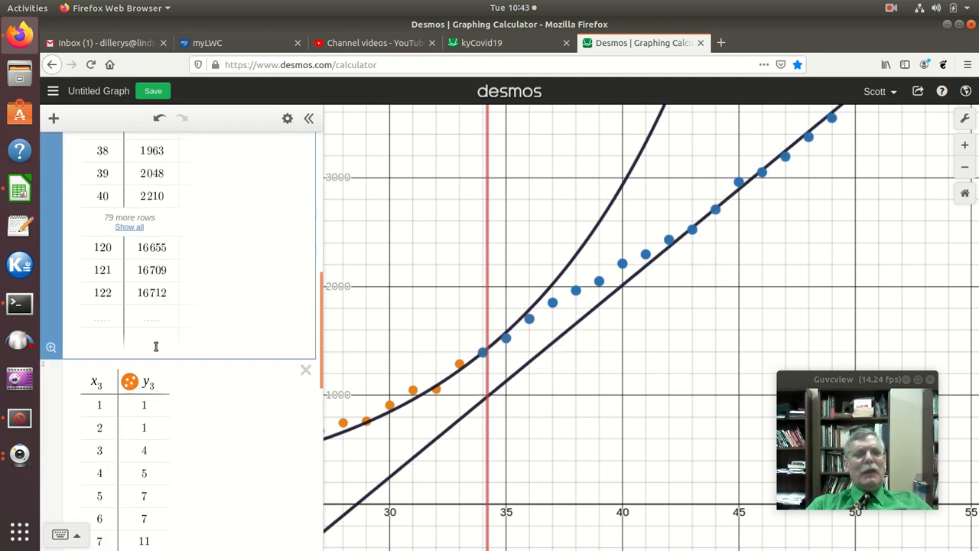
{"action": "scroll", "coordinate": [143, 411], "scroll_direction": "down", "scroll_amount": 4}
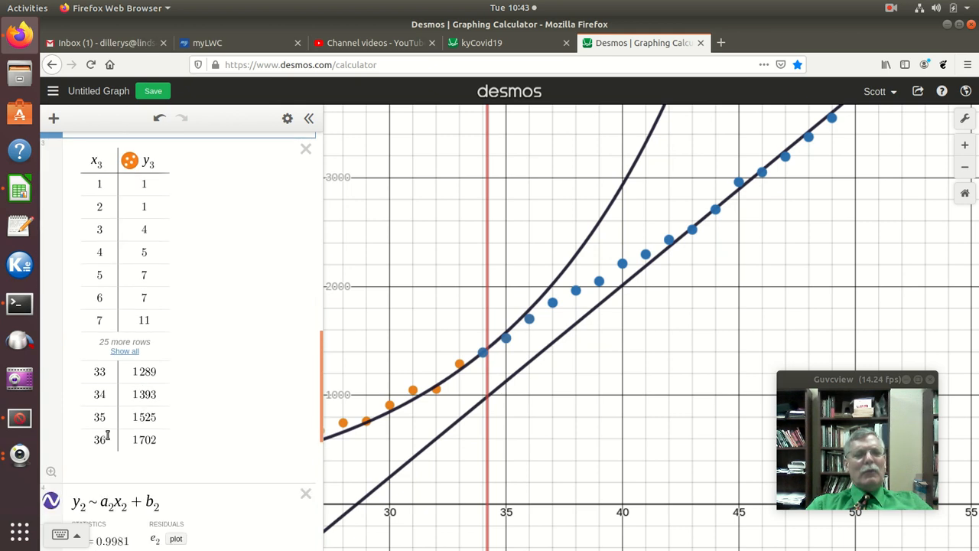
{"action": "left_click", "coordinate": [111, 440]}
{"action": "key", "text": "BackSpace"}
{"action": "key", "text": "BackSpace"}
{"action": "key", "text": "BackSpace"}
{"action": "key", "text": "BackSpace"}
{"action": "key", "text": "BackSpace"}
{"action": "key", "text": "BackSpace"}
{"action": "double_click", "coordinate": [99, 439]}
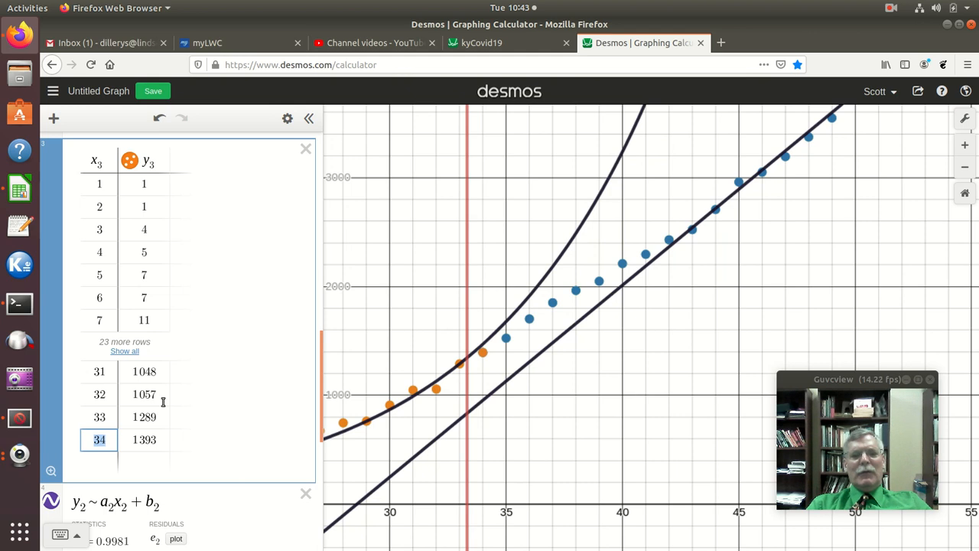
Set the right side of the E'(x) equation to 176 to match the line's rounded slope
{"action": "scroll", "coordinate": [203, 400], "scroll_direction": "down", "scroll_amount": 5}
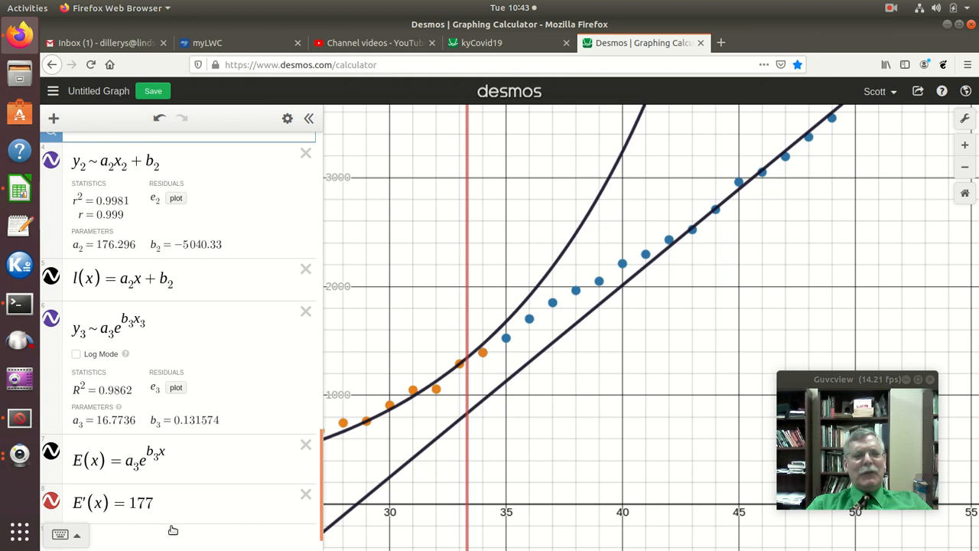
{"action": "left_click", "coordinate": [163, 502]}
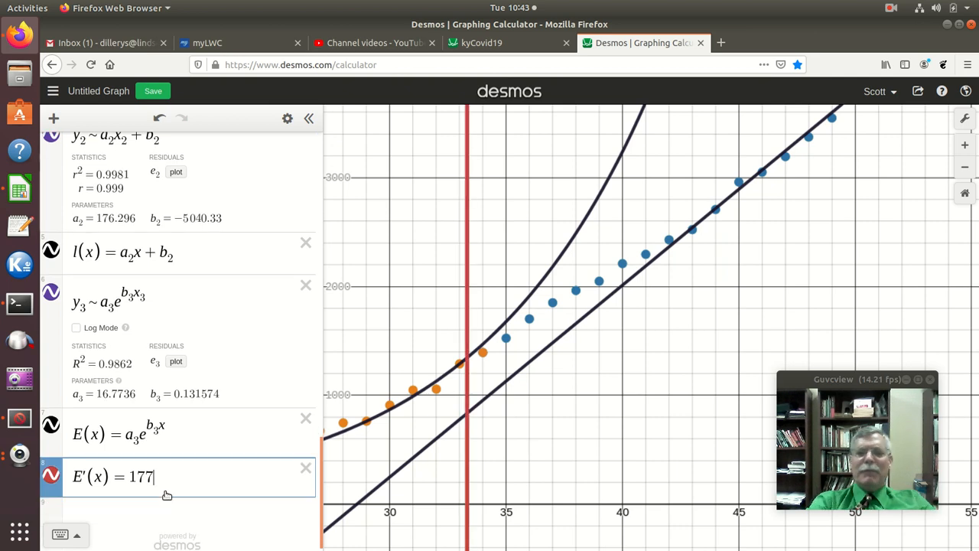
{"action": "key", "text": "BackSpace"}
{"action": "type", "text": "6"}
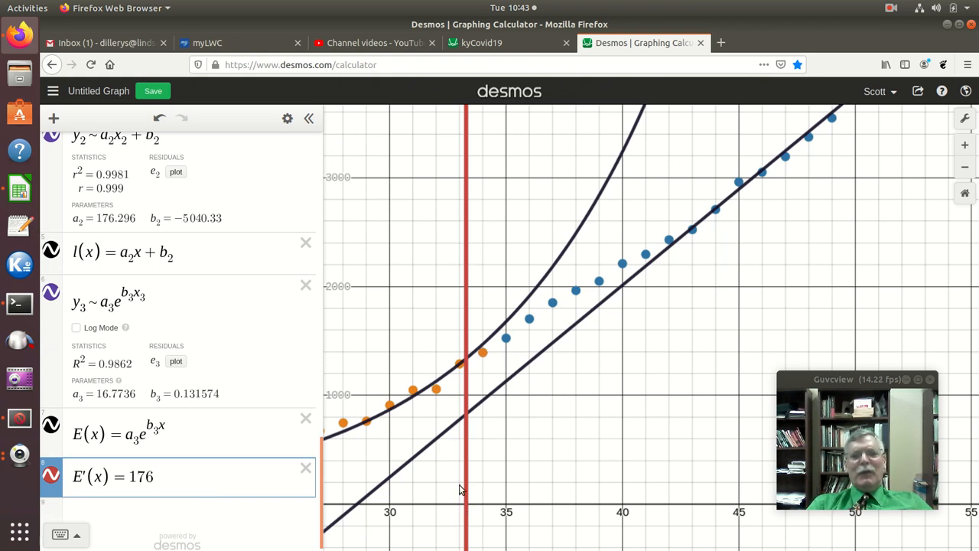
Check where the x_3 and x_2 tables meet and delete the row for day 34 from the x_3 table
{"action": "scroll", "coordinate": [162, 481], "scroll_direction": "up", "scroll_amount": 10}
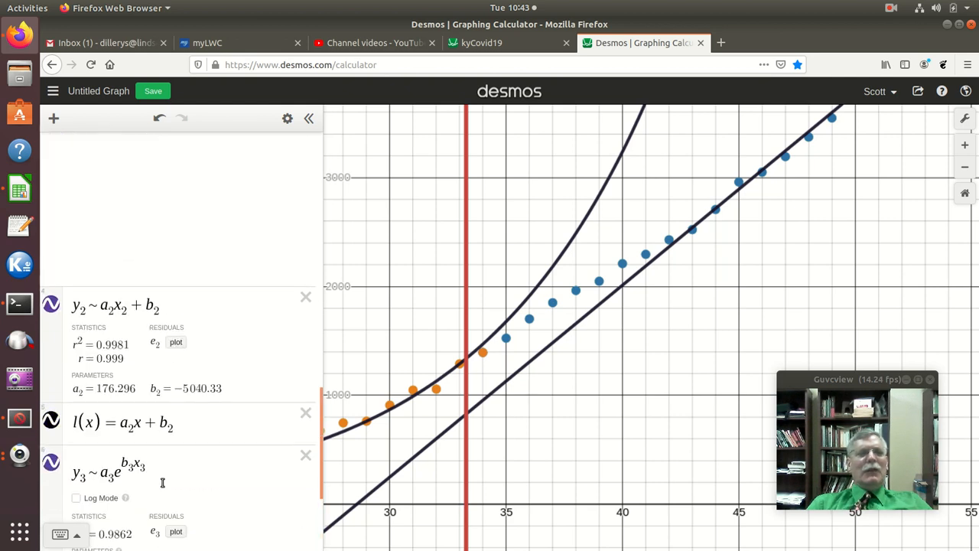
{"action": "scroll", "coordinate": [163, 482], "scroll_direction": "down", "scroll_amount": 1}
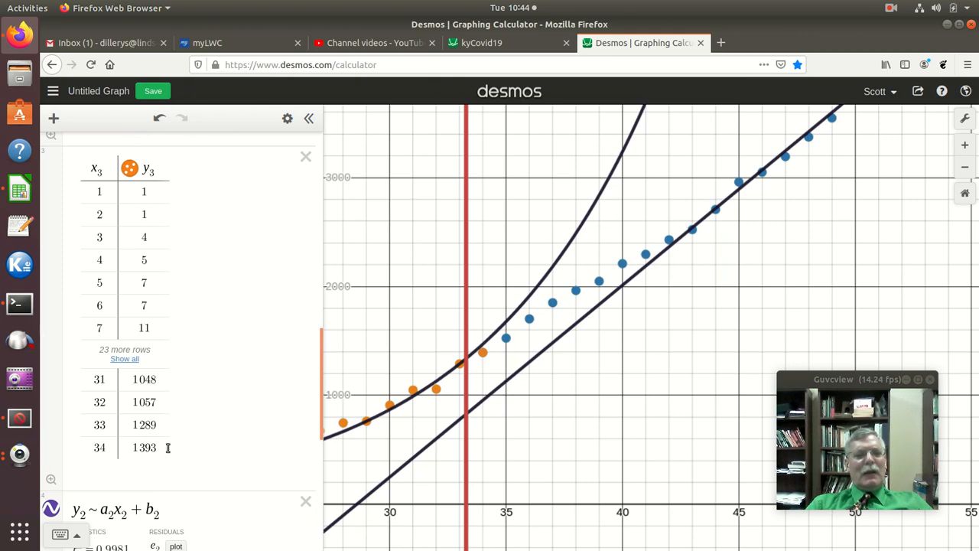
{"action": "scroll", "coordinate": [192, 449], "scroll_direction": "up", "scroll_amount": 2}
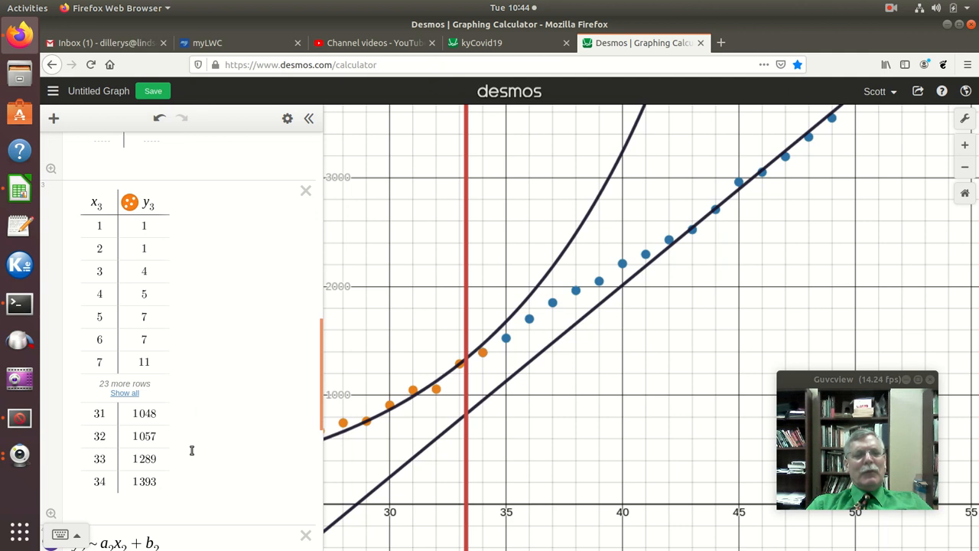
{"action": "scroll", "coordinate": [192, 450], "scroll_direction": "up", "scroll_amount": 15}
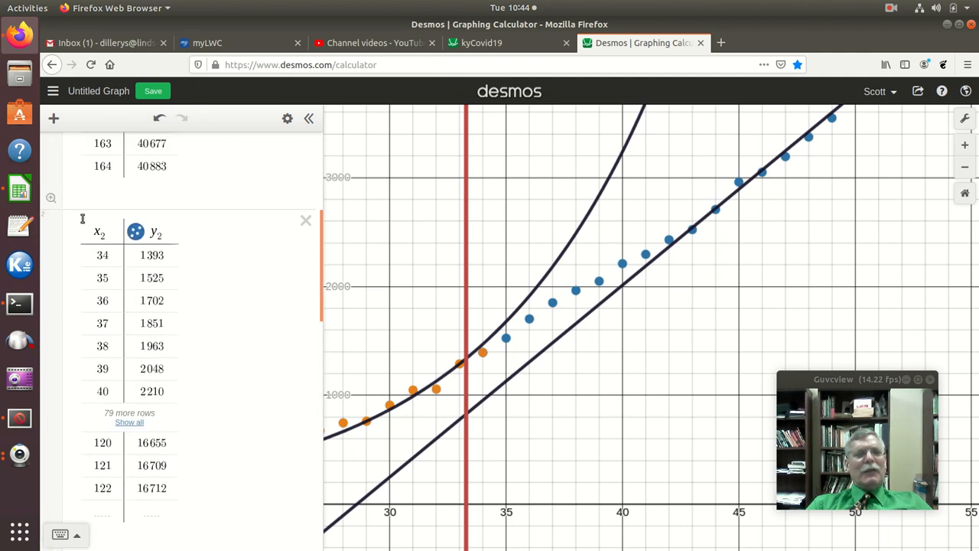
{"action": "scroll", "coordinate": [165, 370], "scroll_direction": "down", "scroll_amount": 15}
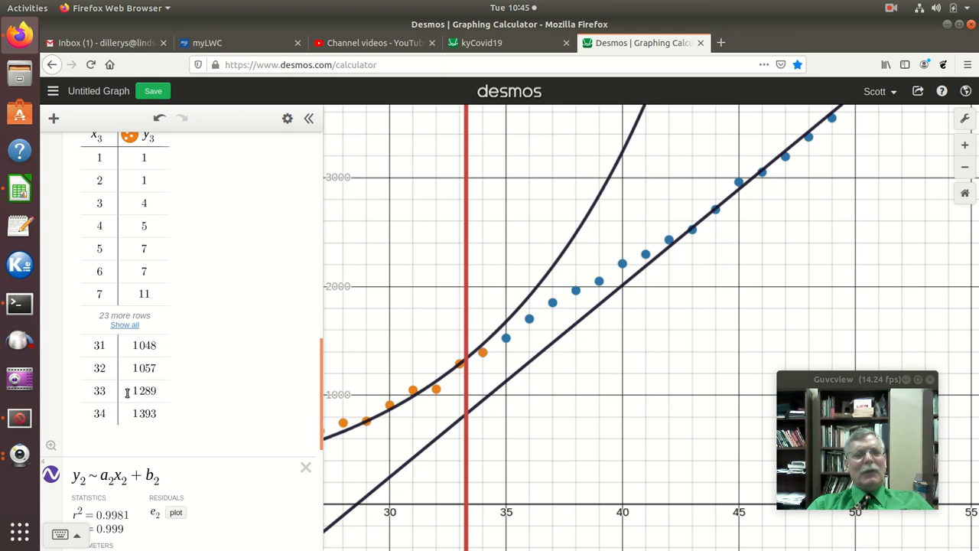
{"action": "left_click", "coordinate": [110, 414]}
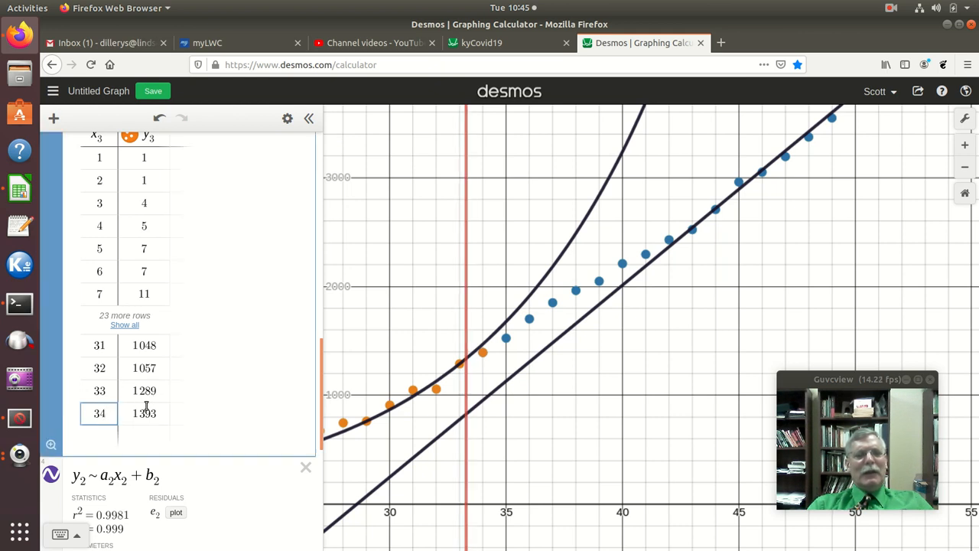
{"action": "key", "text": "BackSpace"}
{"action": "key", "text": "BackSpace"}
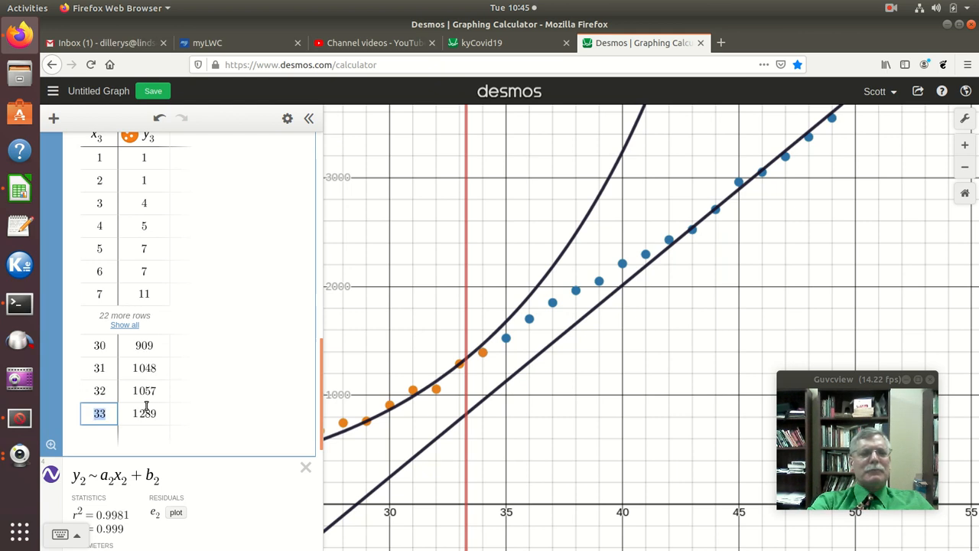
Insert a row at the start of the x_2 table for day 33 with a y_2 value of 1289
{"action": "scroll", "coordinate": [187, 323], "scroll_direction": "up", "scroll_amount": 5}
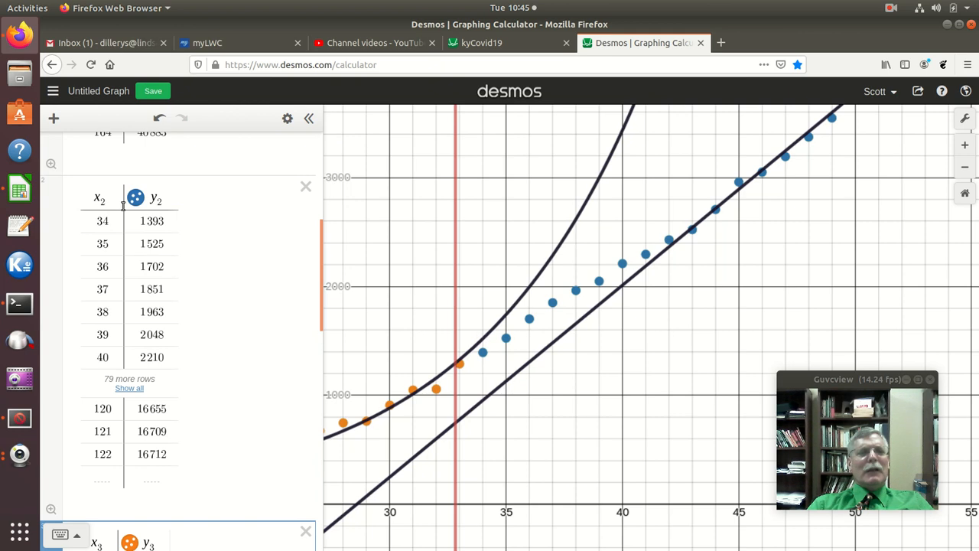
{"action": "double_click", "coordinate": [113, 202]}
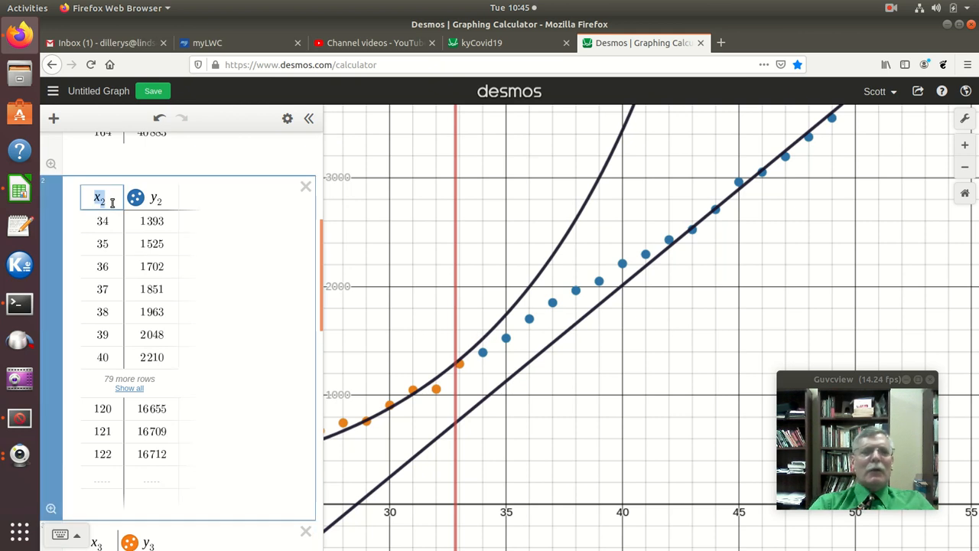
{"action": "key", "text": "Return"}
{"action": "type", "text": "33"}
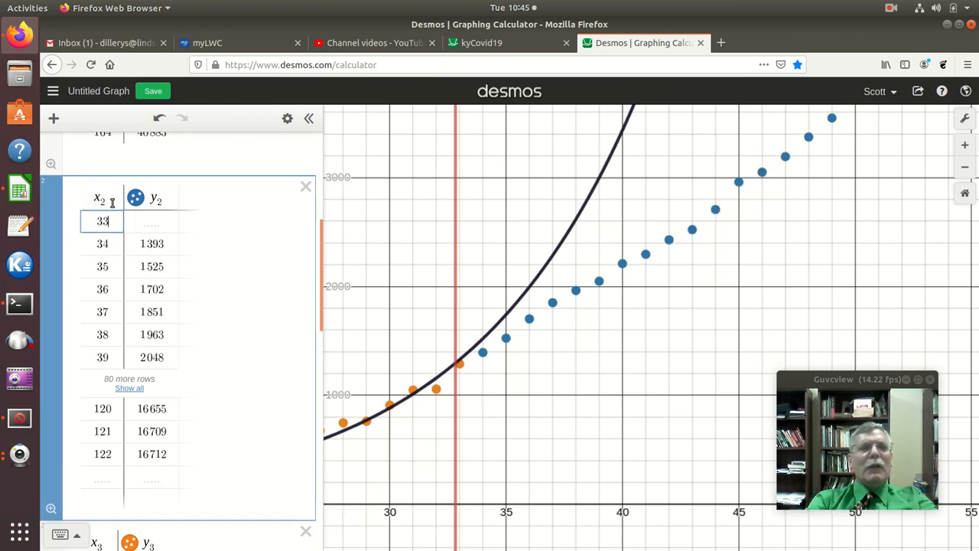
{"action": "left_click", "coordinate": [153, 222]}
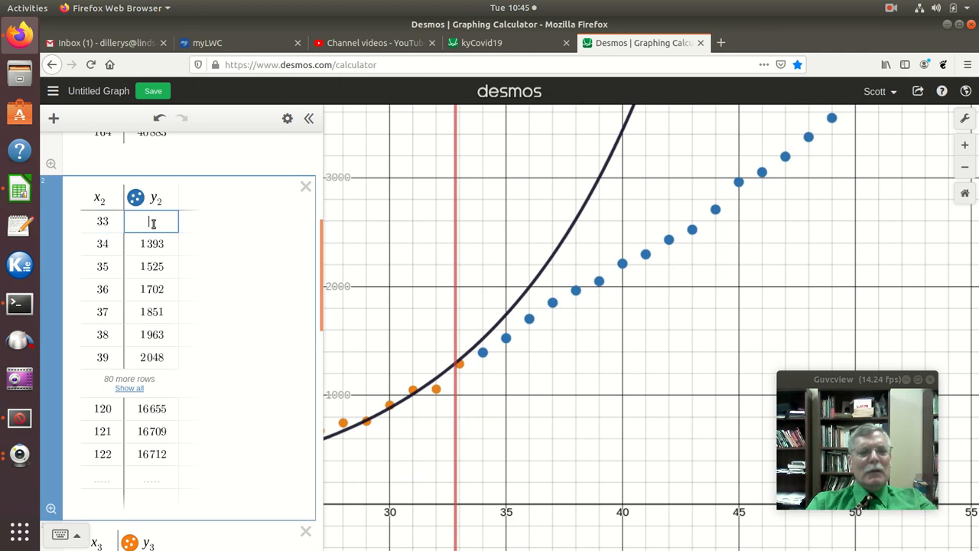
{"action": "type", "text": "1289"}
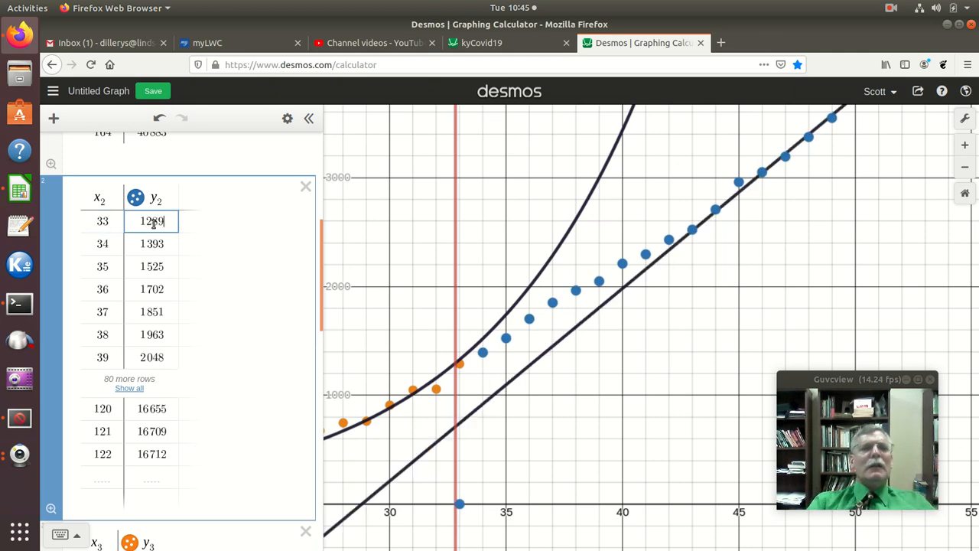
Check the linear and exponential regression parameters against the E'(x) = 176 line, and review the data tables around the split
{"action": "scroll", "coordinate": [249, 322], "scroll_direction": "down", "scroll_amount": 10}
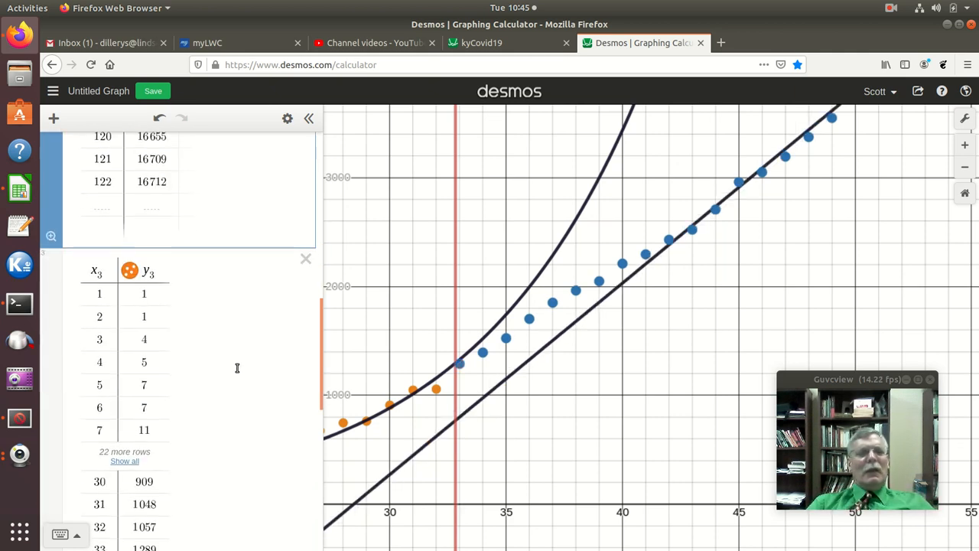
{"action": "scroll", "coordinate": [238, 370], "scroll_direction": "down", "scroll_amount": 5}
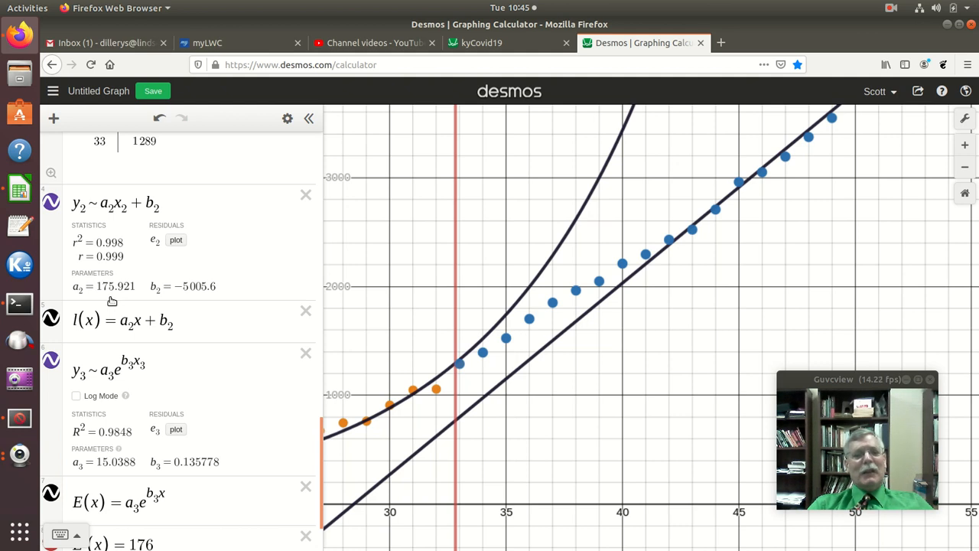
{"action": "scroll", "coordinate": [168, 354], "scroll_direction": "down", "scroll_amount": 2}
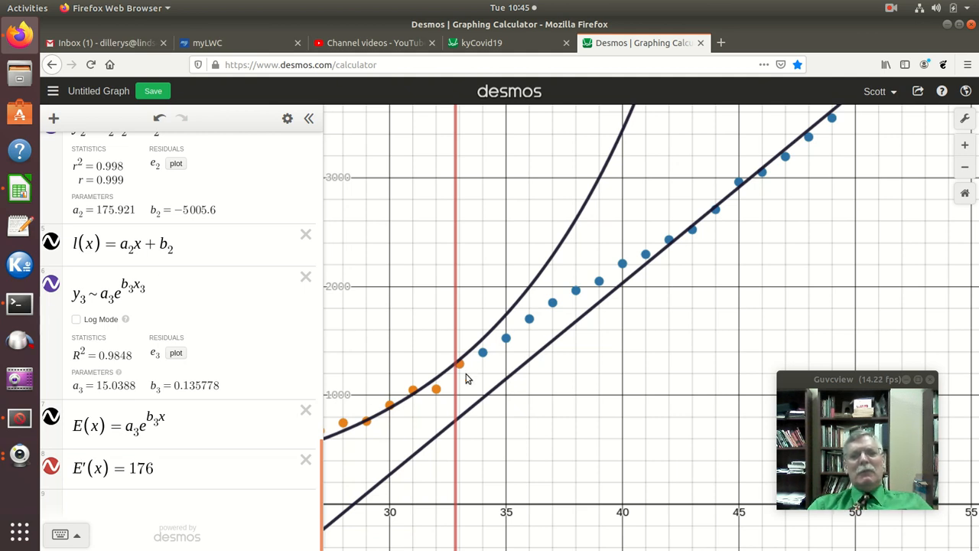
{"action": "scroll", "coordinate": [148, 430], "scroll_direction": "up", "scroll_amount": 3}
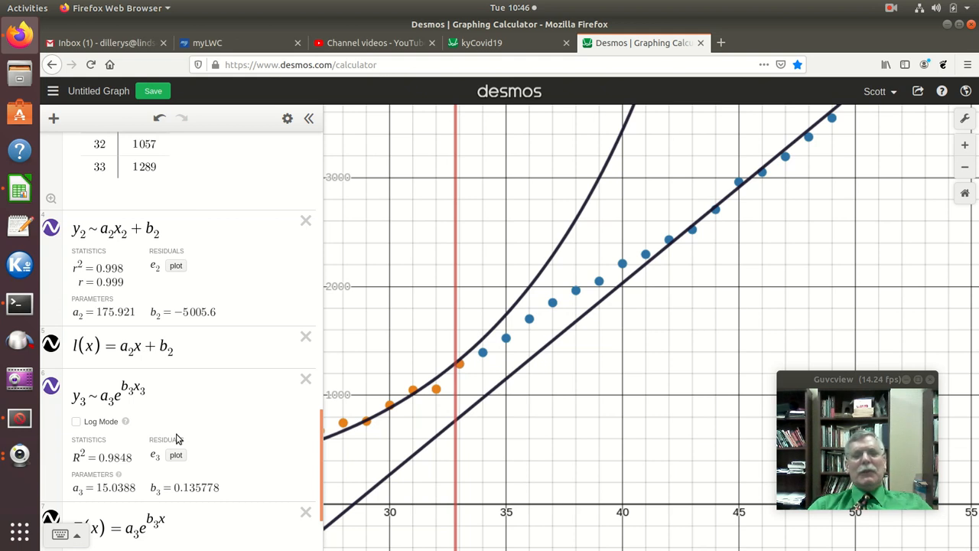
{"action": "scroll", "coordinate": [190, 410], "scroll_direction": "down", "scroll_amount": 3}
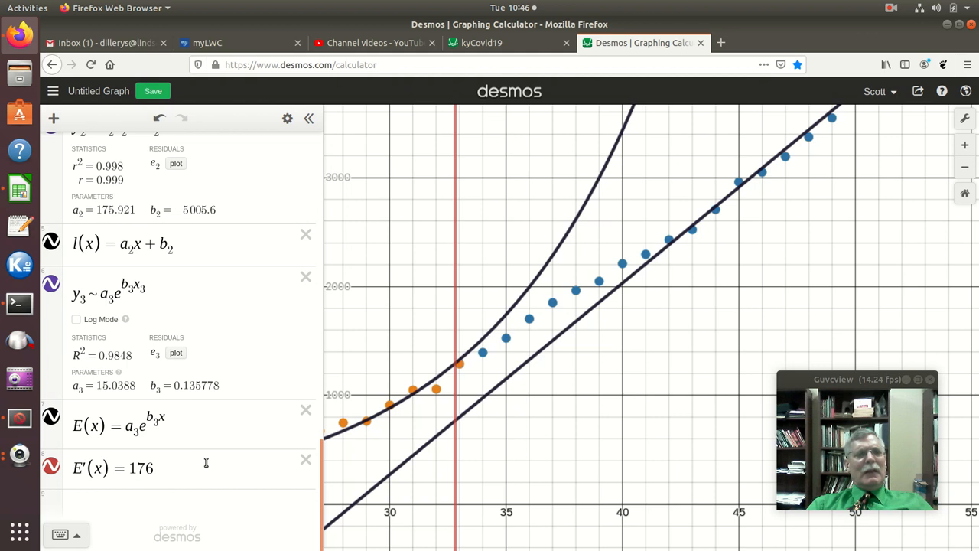
{"action": "scroll", "coordinate": [205, 464], "scroll_direction": "up", "scroll_amount": 4}
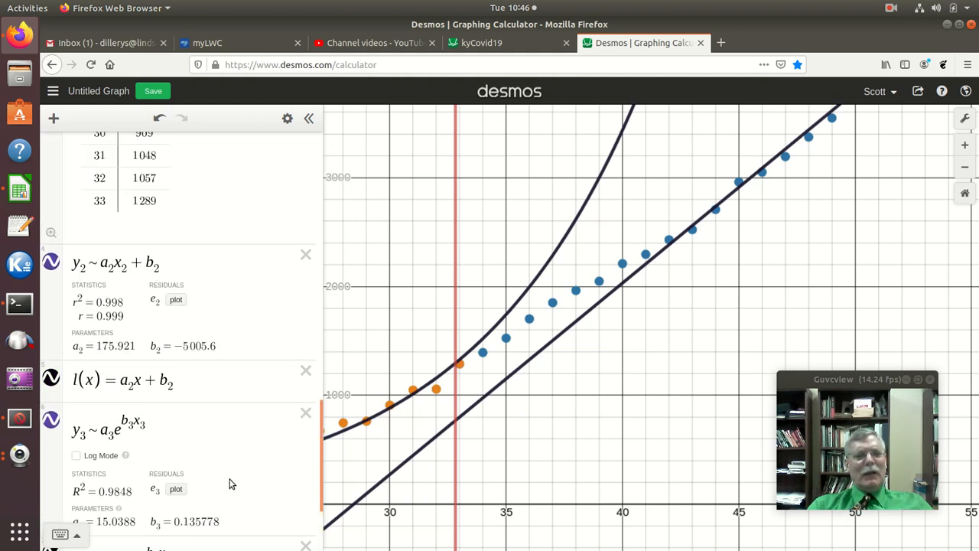
{"action": "scroll", "coordinate": [232, 481], "scroll_direction": "up", "scroll_amount": 5}
{"action": "scroll", "coordinate": [229, 480], "scroll_direction": "up", "scroll_amount": 12}
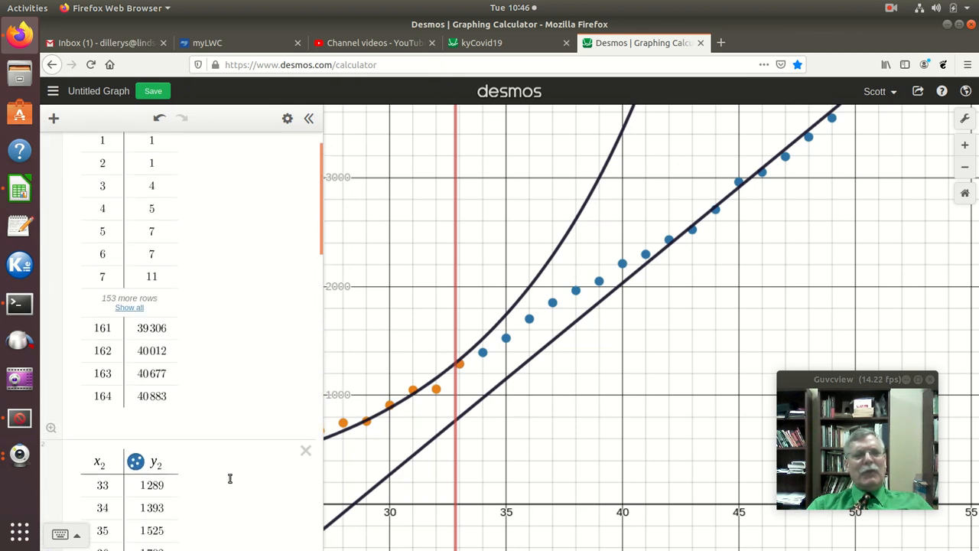
{"action": "scroll", "coordinate": [230, 476], "scroll_direction": "up", "scroll_amount": 2}
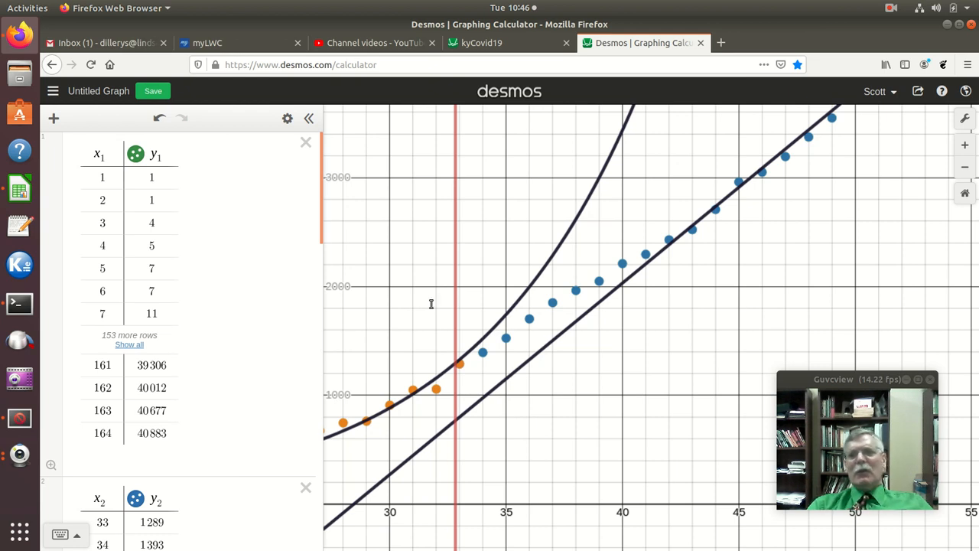
{"action": "left_click", "coordinate": [892, 9]}
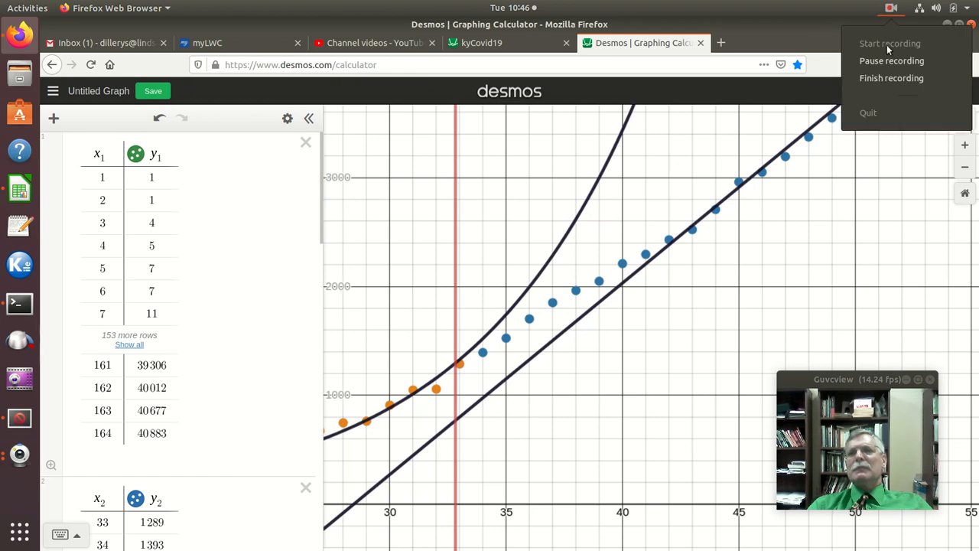